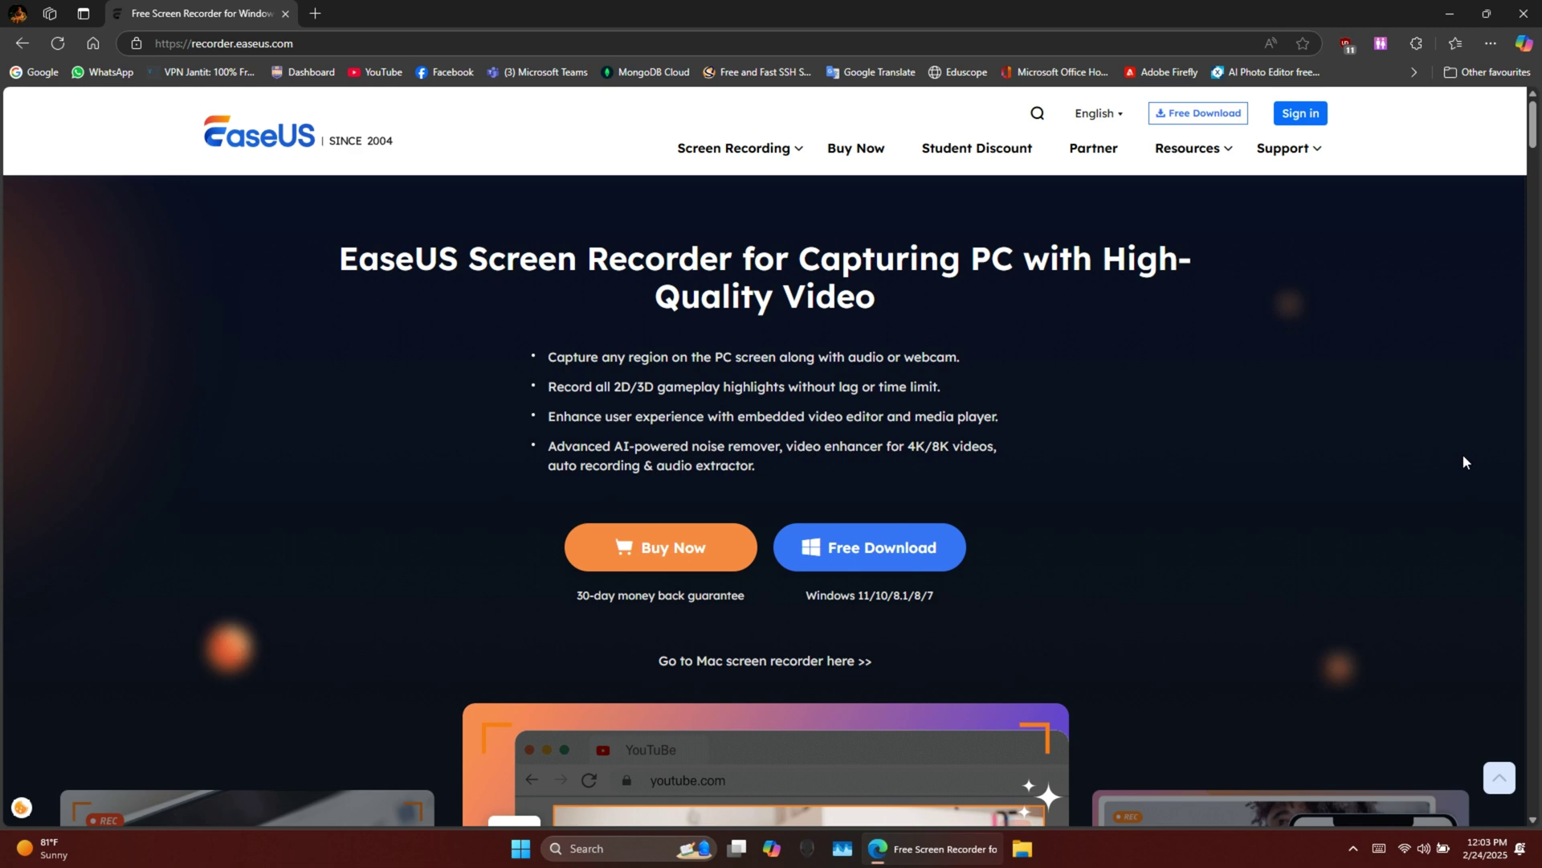
pyautogui.scroll(-3, 771, 482)
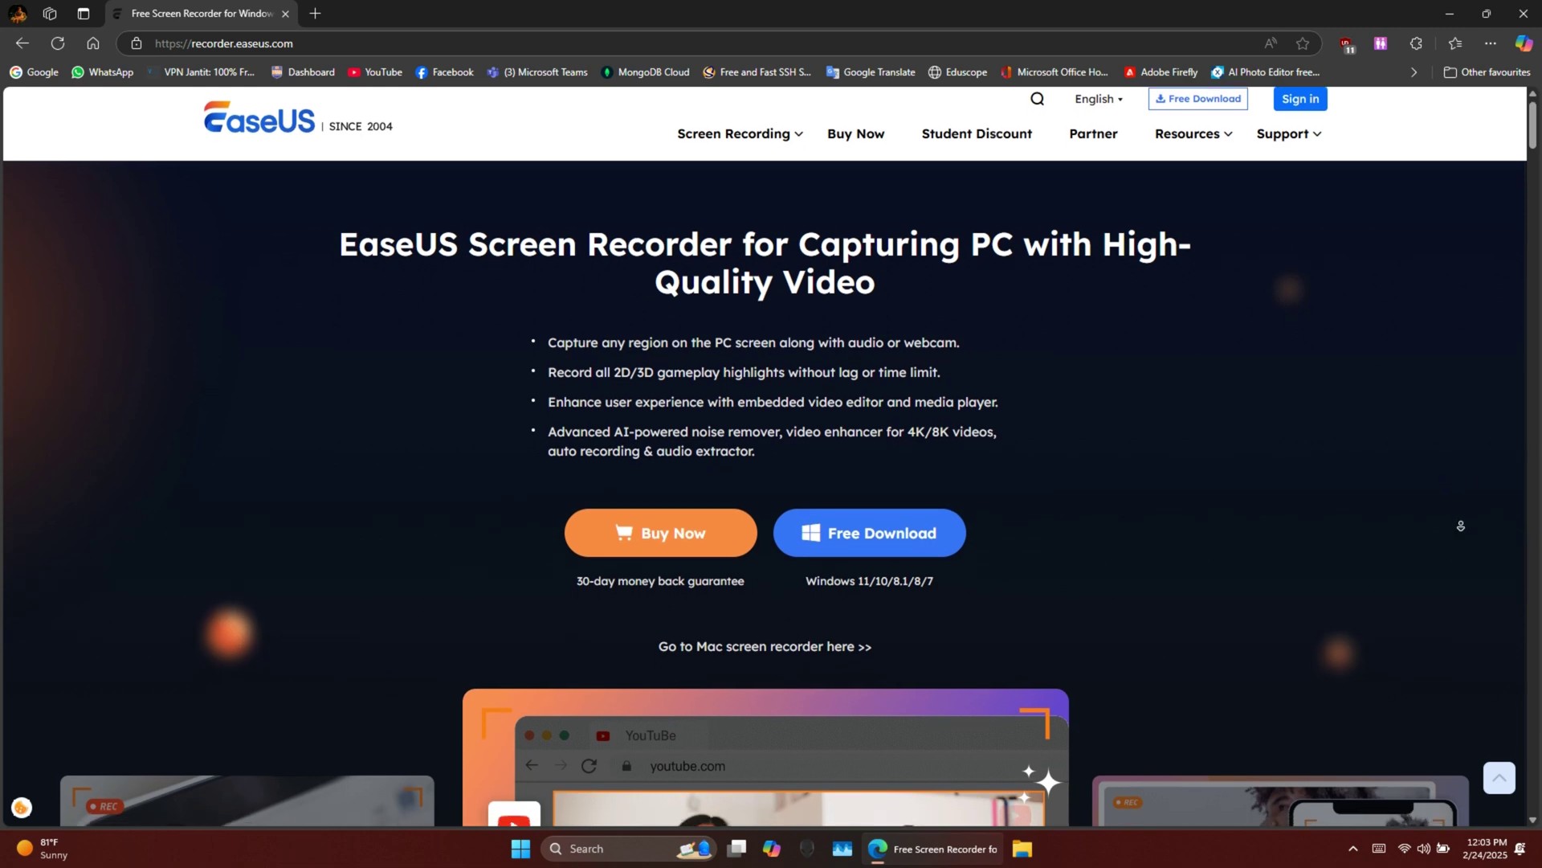
pyautogui.scroll(-3, 771, 483)
pyautogui.scroll(-3, 1464, 568)
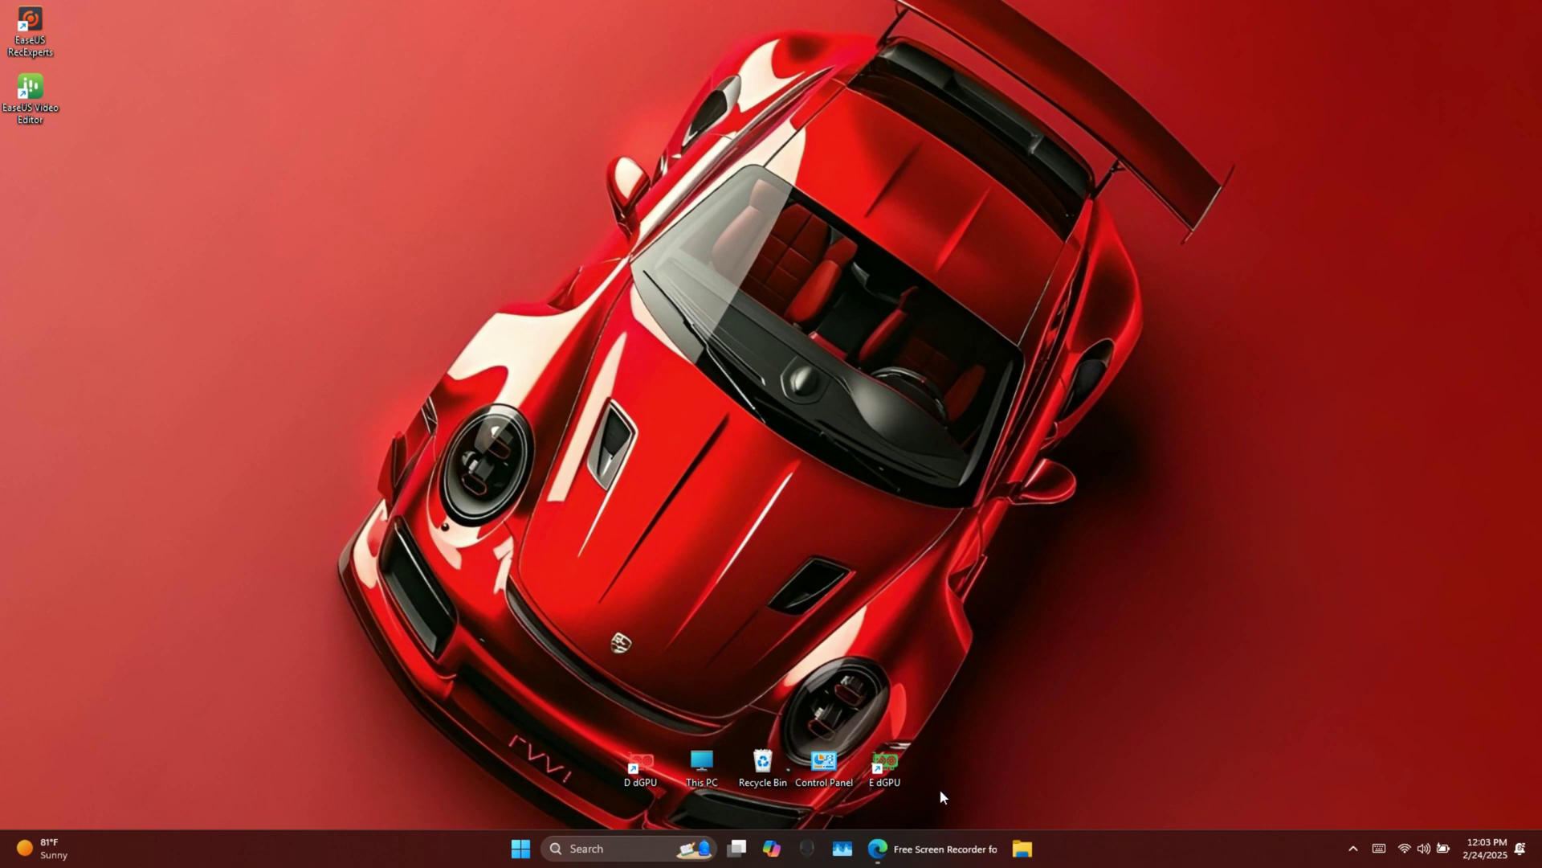
# - Restore the EaseUS Screen Recorder page in Microsoft Edge from the taskbar
pyautogui.click(943, 850)
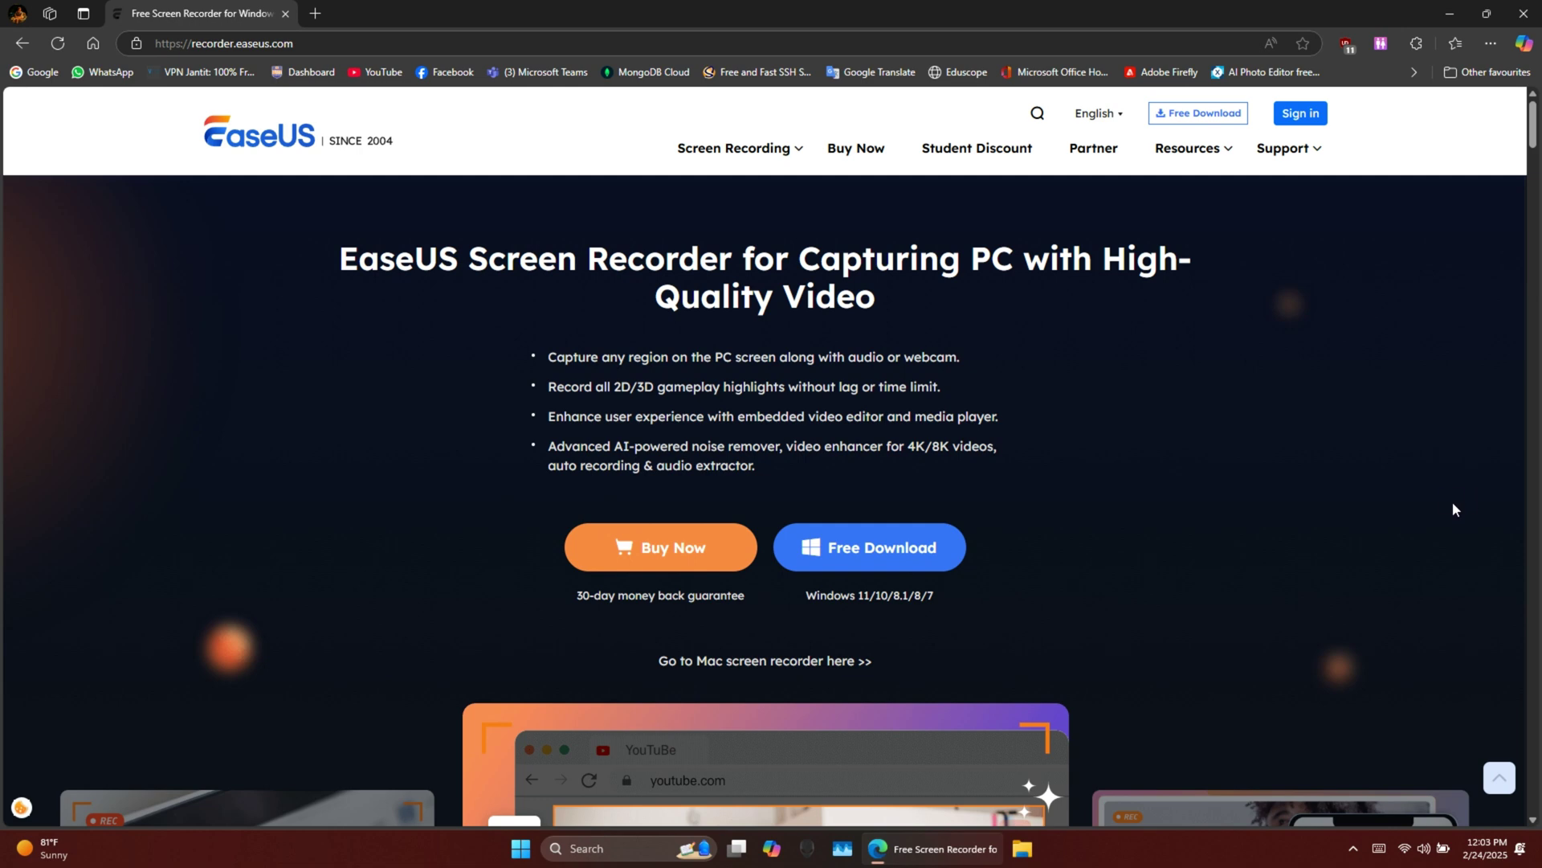
pyautogui.scroll(-3, 1458, 512)
pyautogui.scroll(-3, 1461, 543)
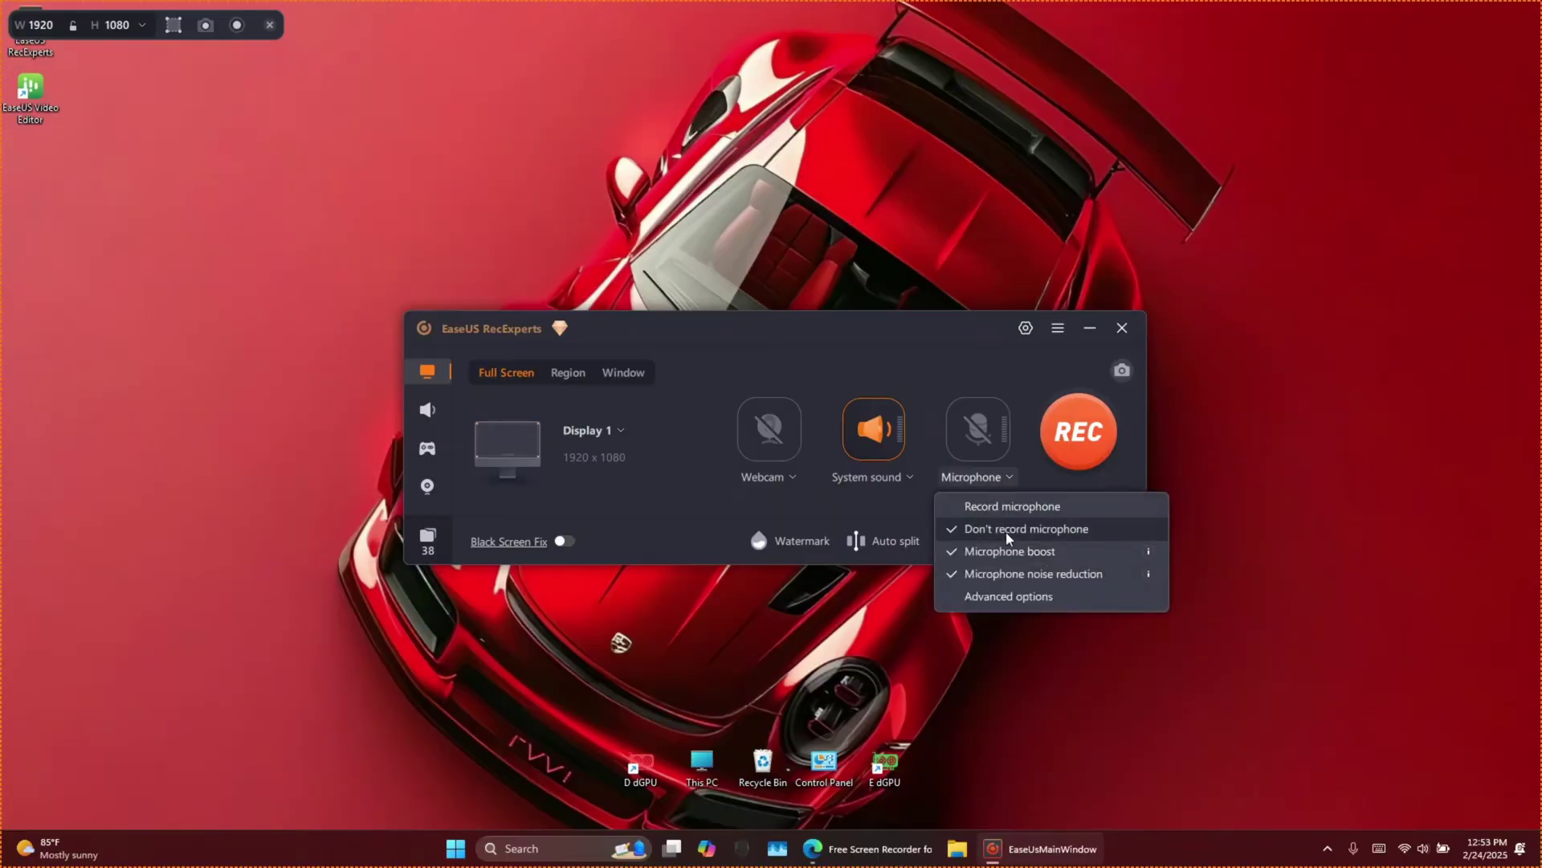
# - Open Advanced options from the Microphone dropdown and move the dialog up and right
pyautogui.click(1011, 597)
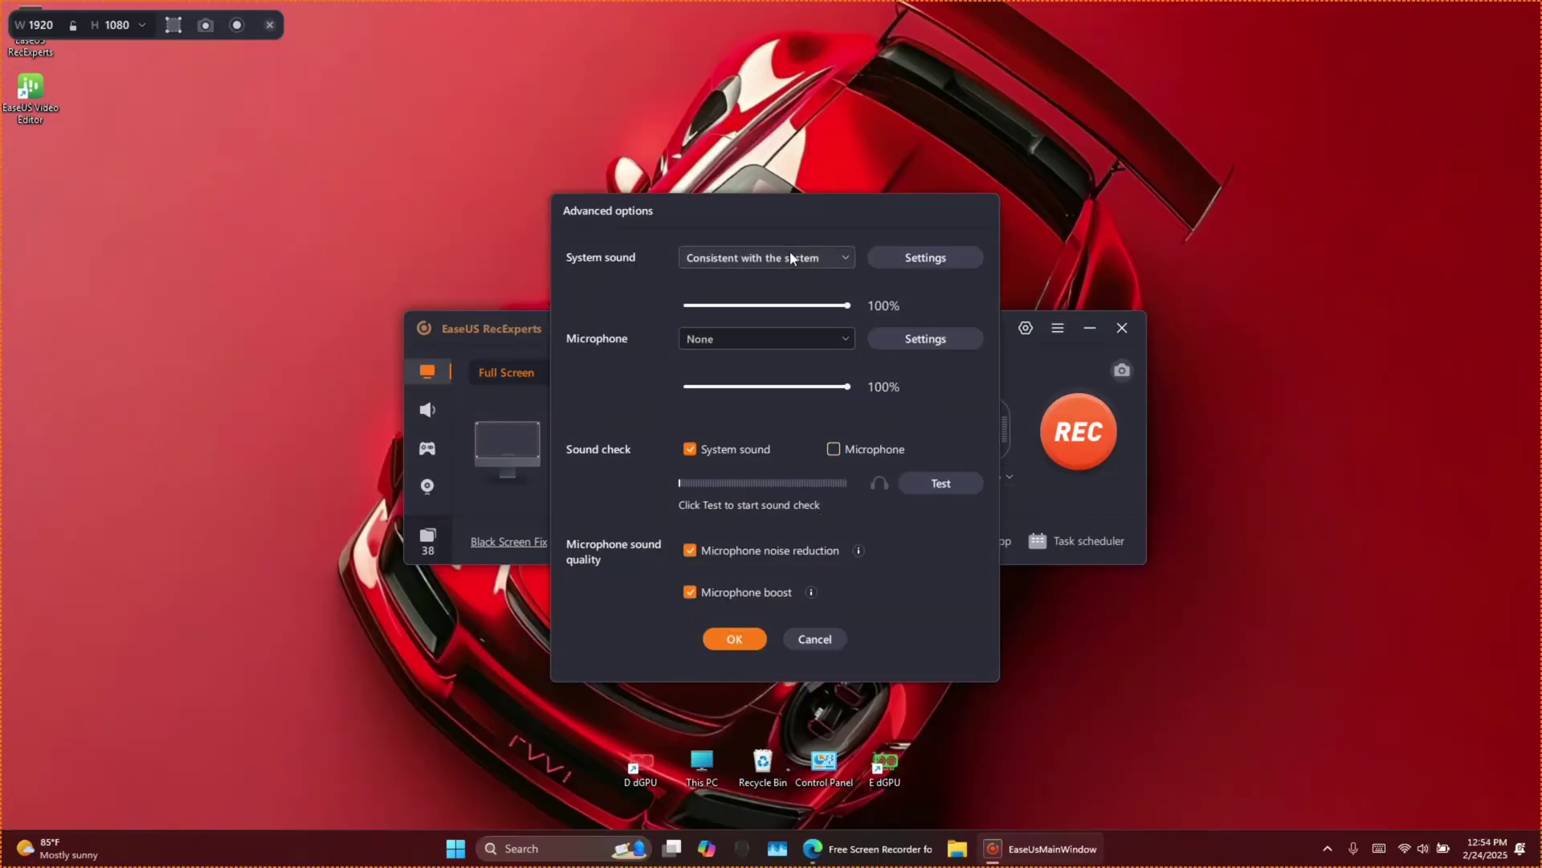
pyautogui.moveTo(743, 217); pyautogui.dragTo(879, 214)
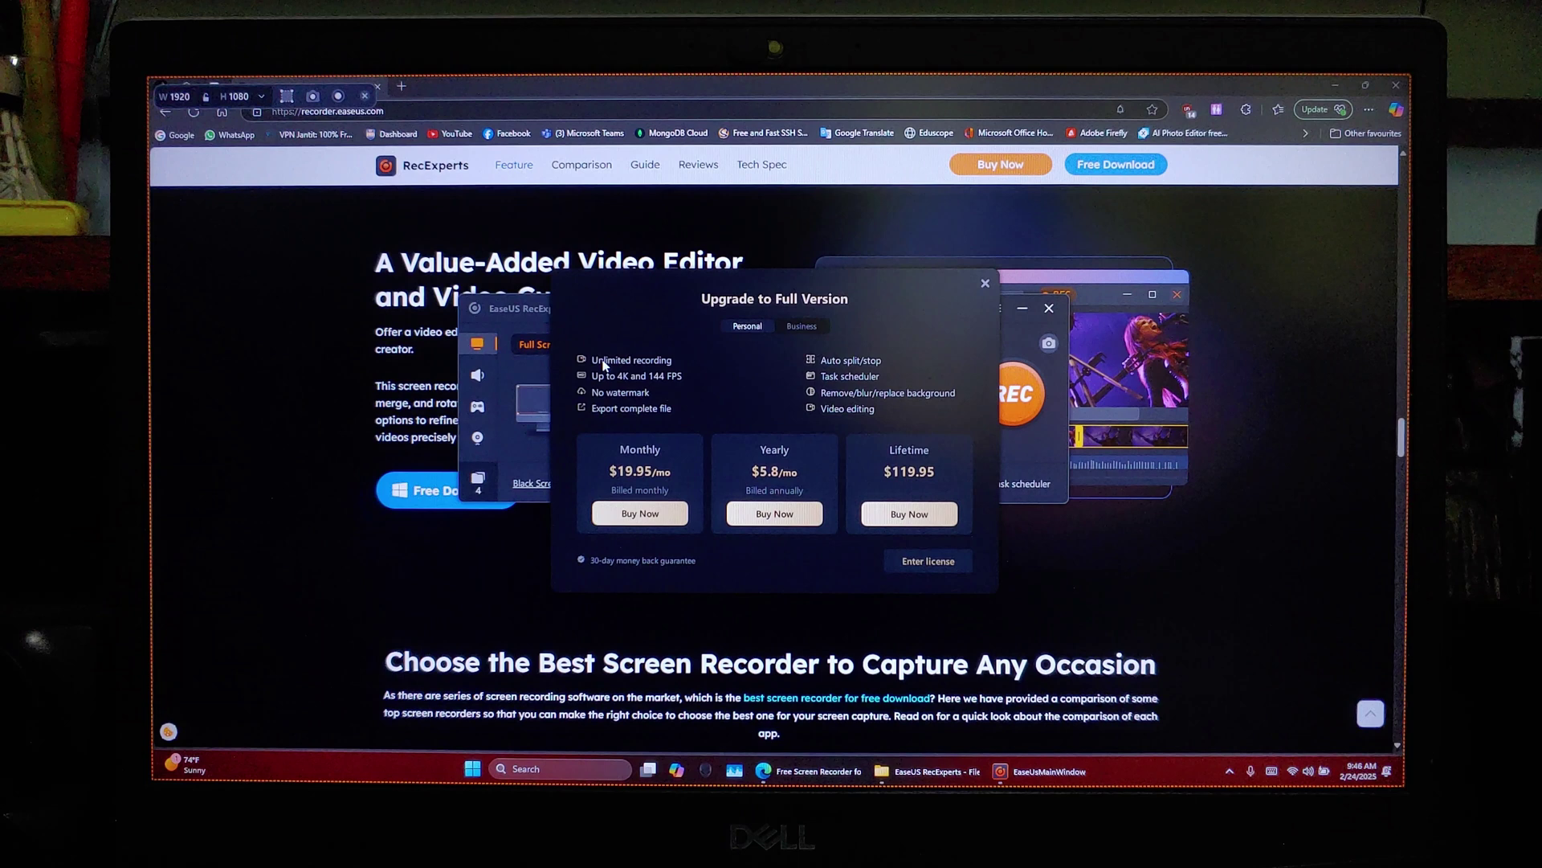
# - View the Business license pricing, then return to the Personal plans
pyautogui.click(801, 325)
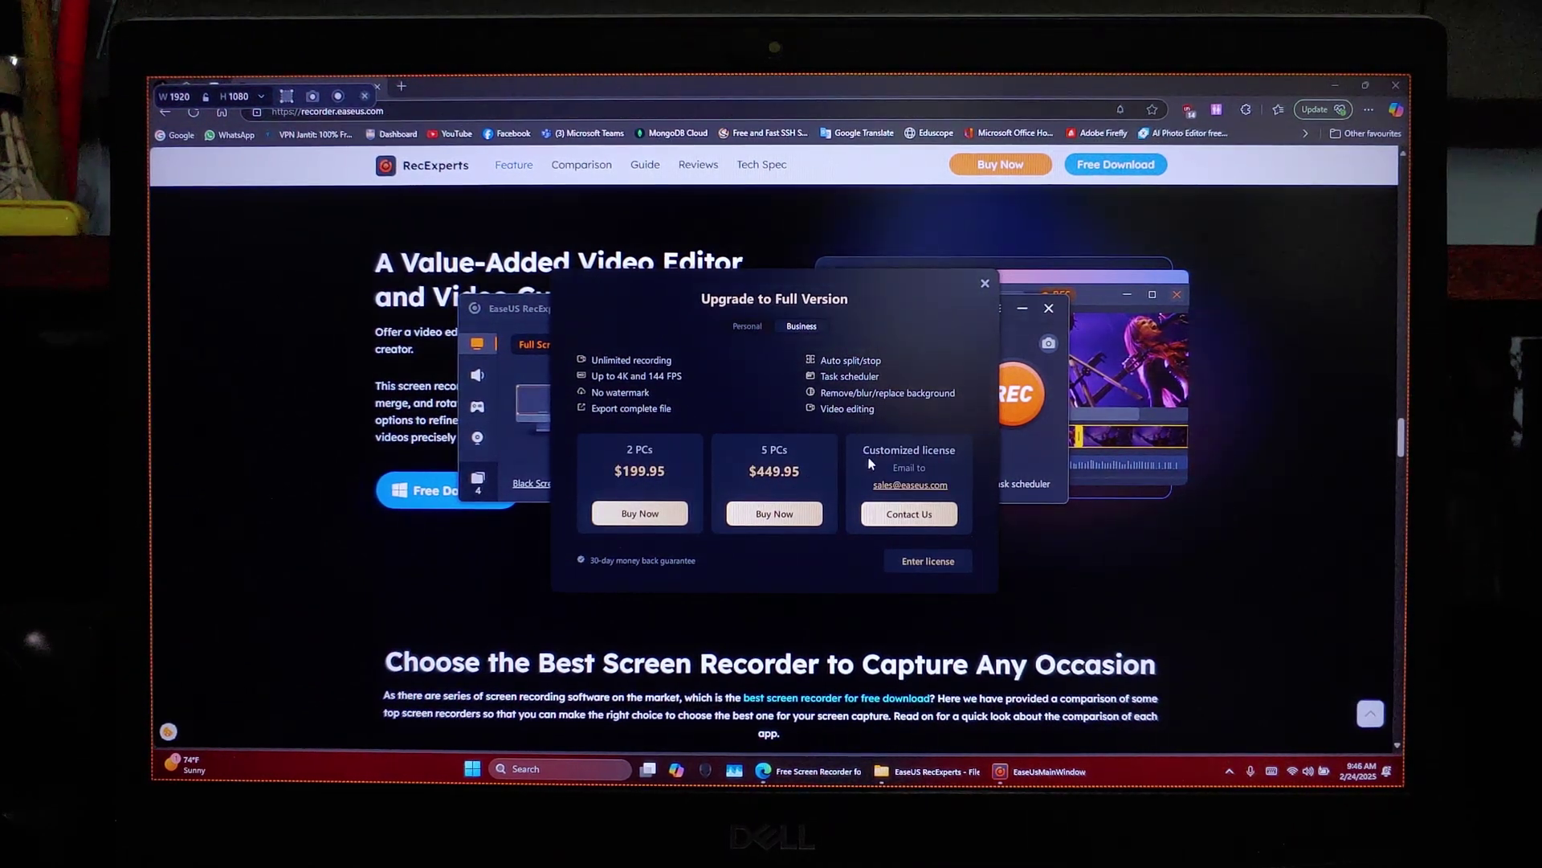
pyautogui.click(746, 326)
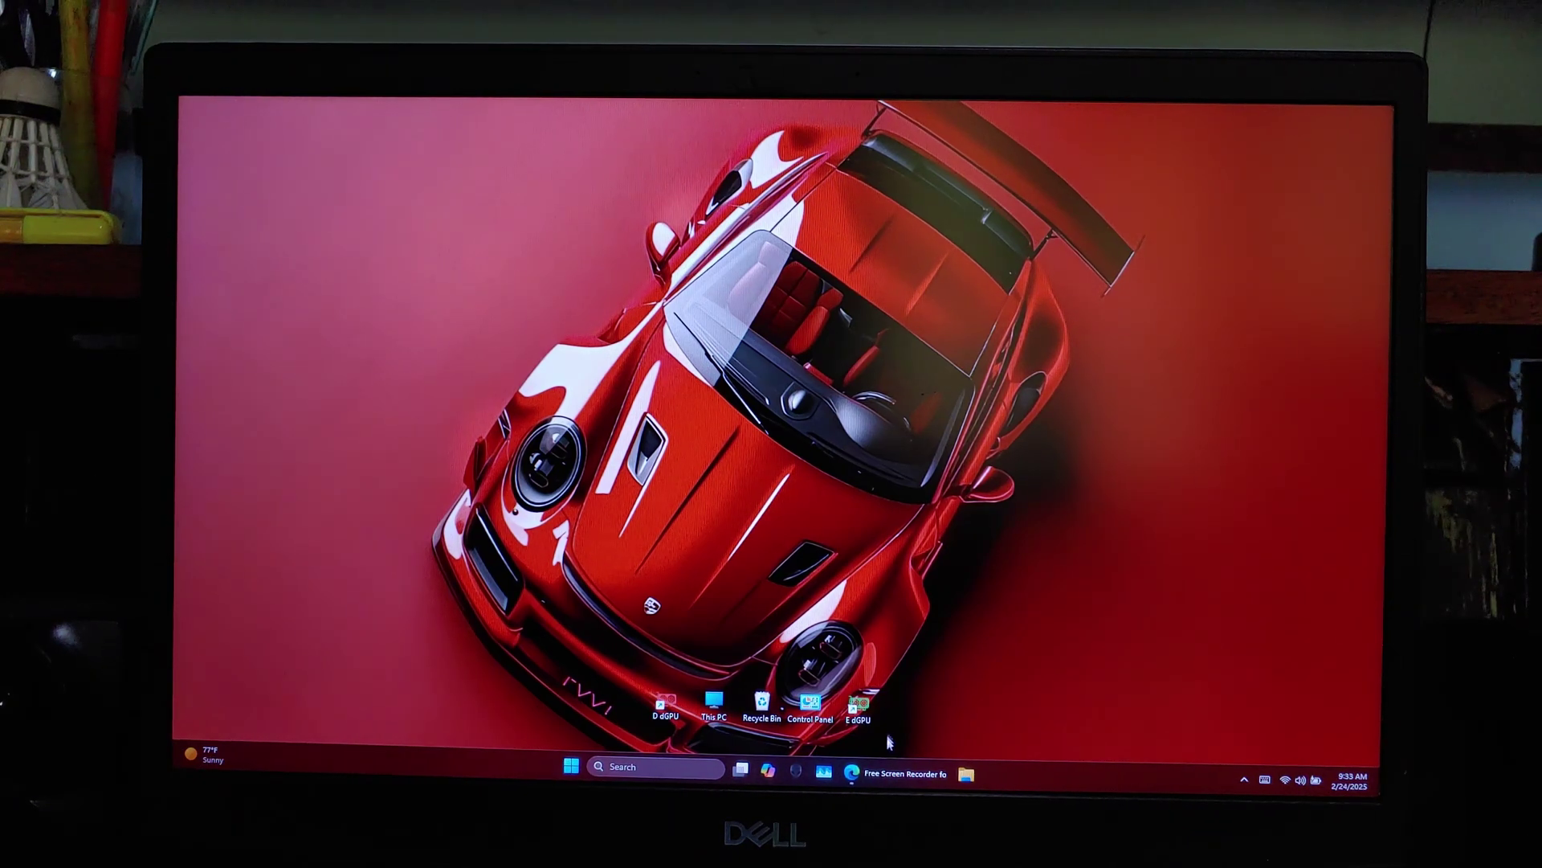
# - Restore the EaseUS recorder page in Edge and dismiss the address-bar suggestions
pyautogui.click(894, 773)
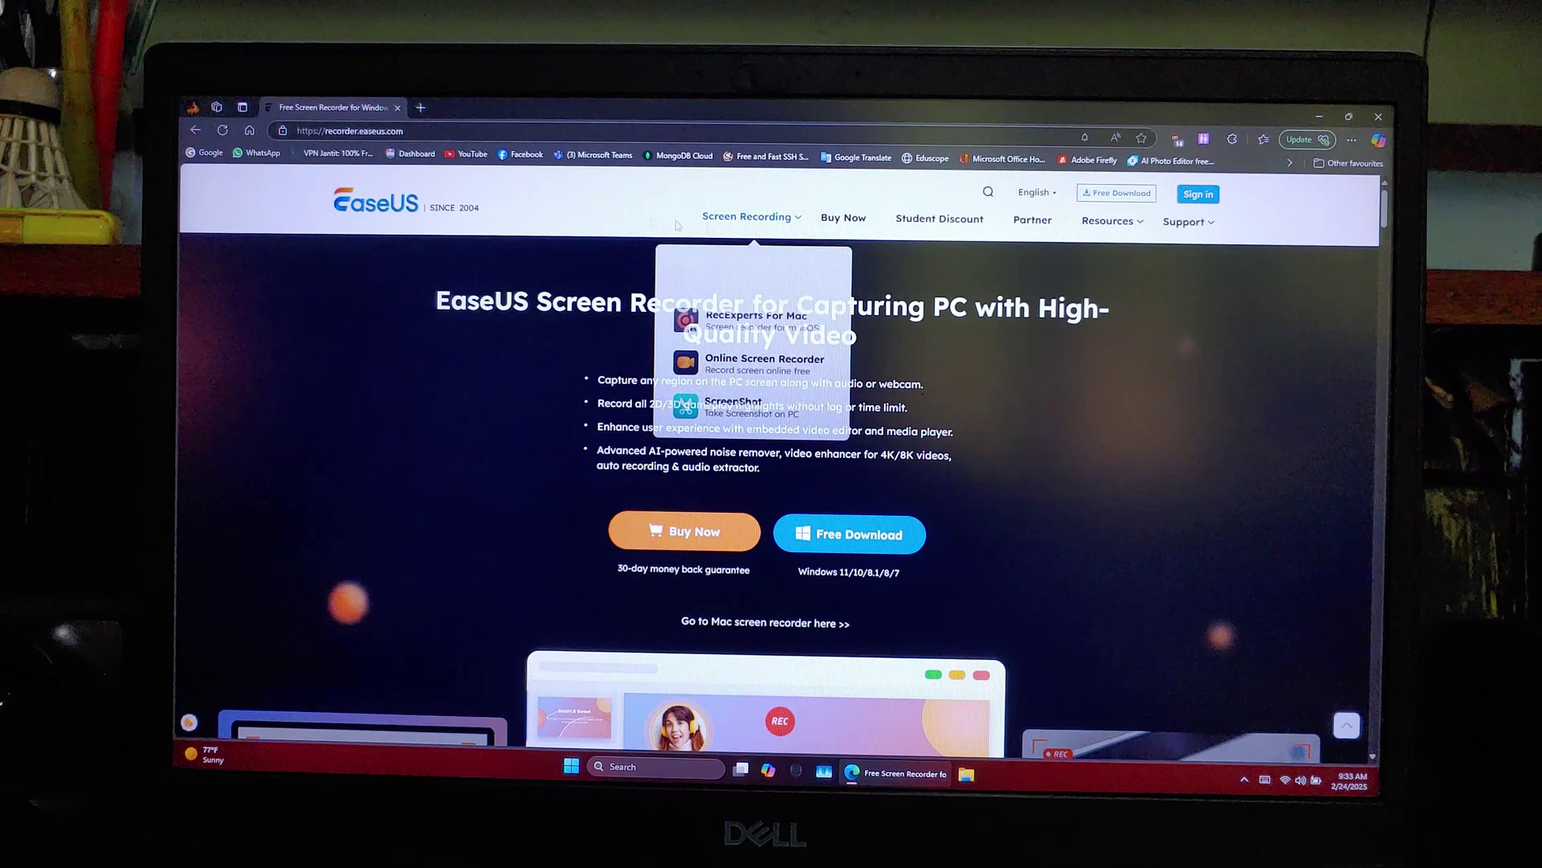
pyautogui.click(521, 128)
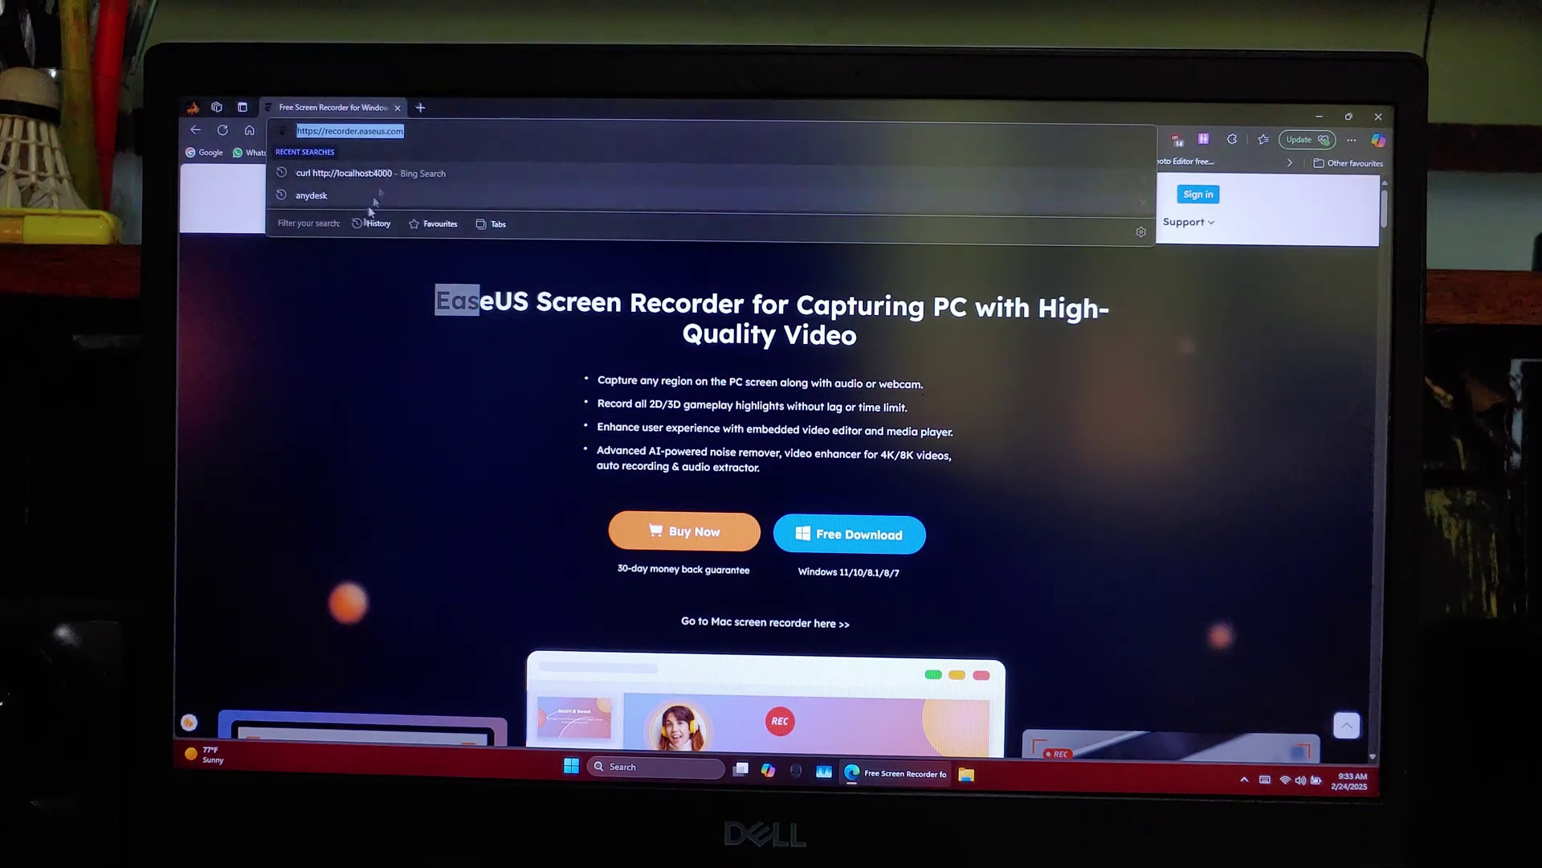
pyautogui.click(373, 301)
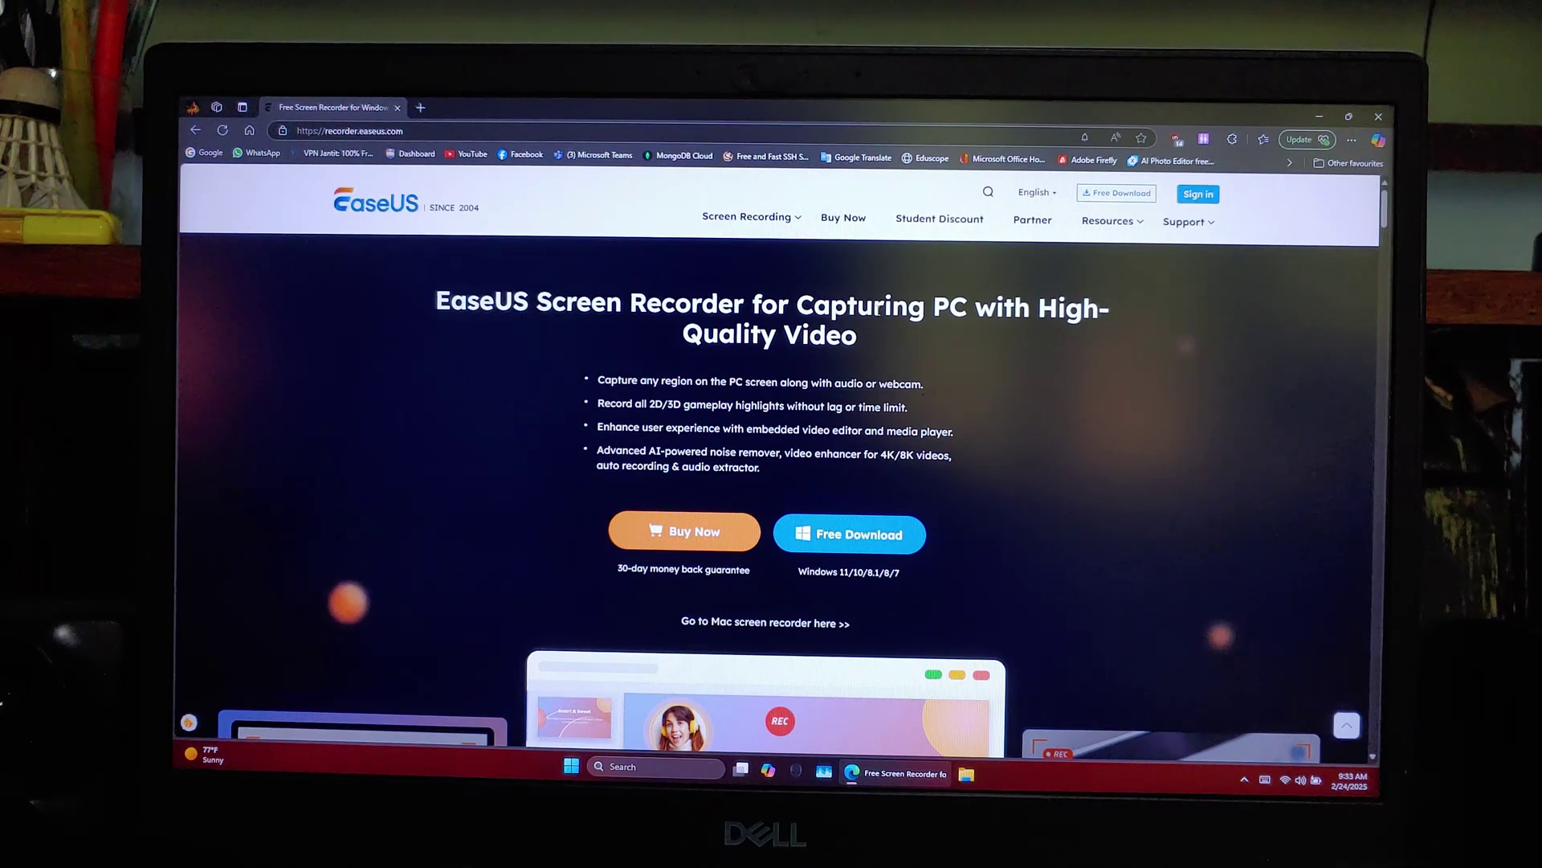
# - Download the free RecExperts installer and run it
pyautogui.click(839, 539)
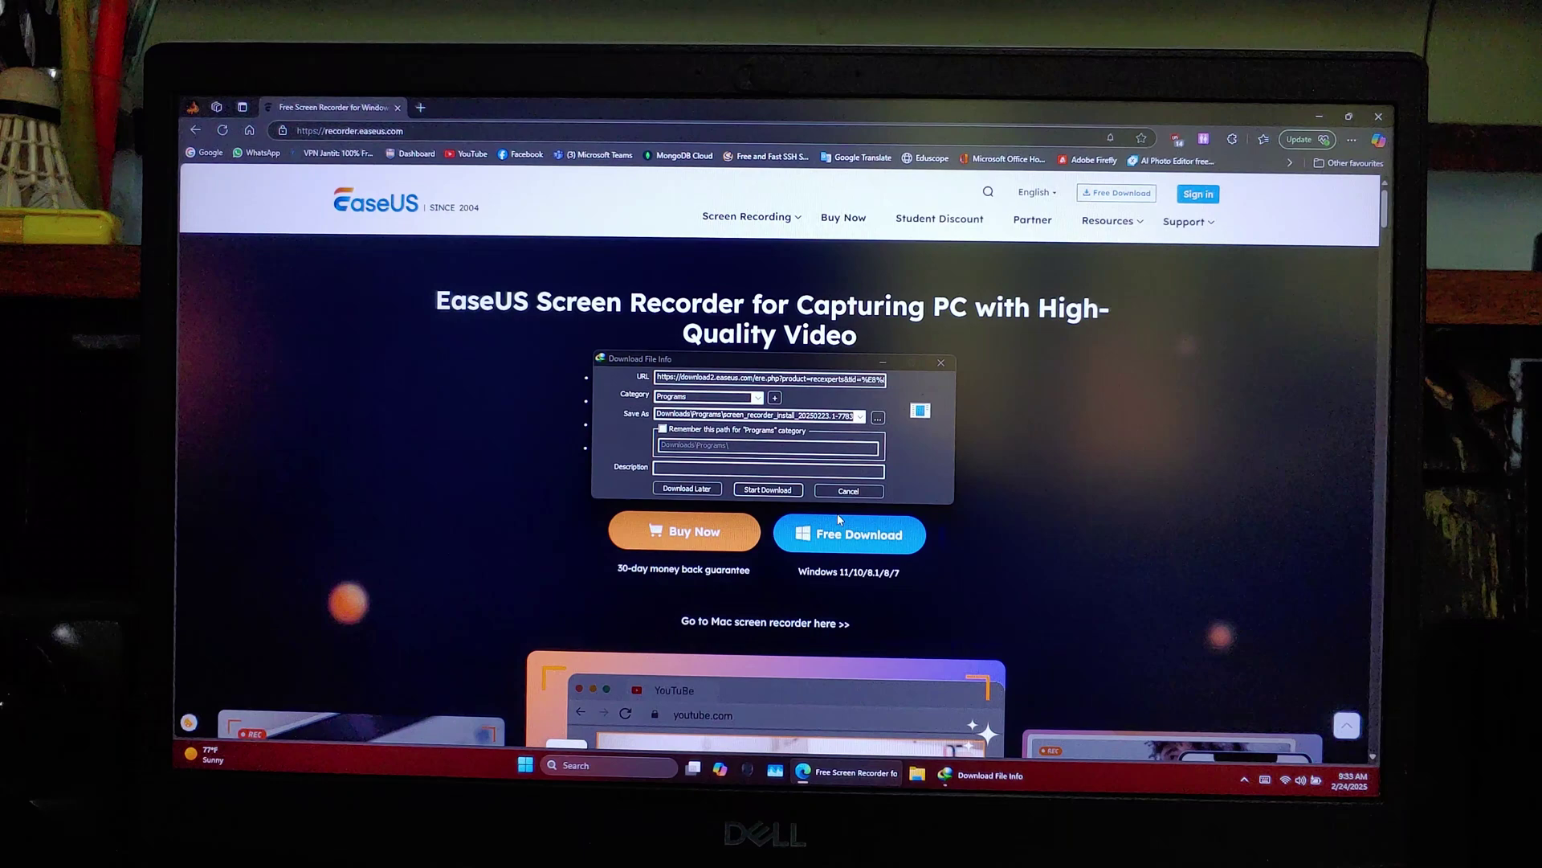
pyautogui.click(747, 477)
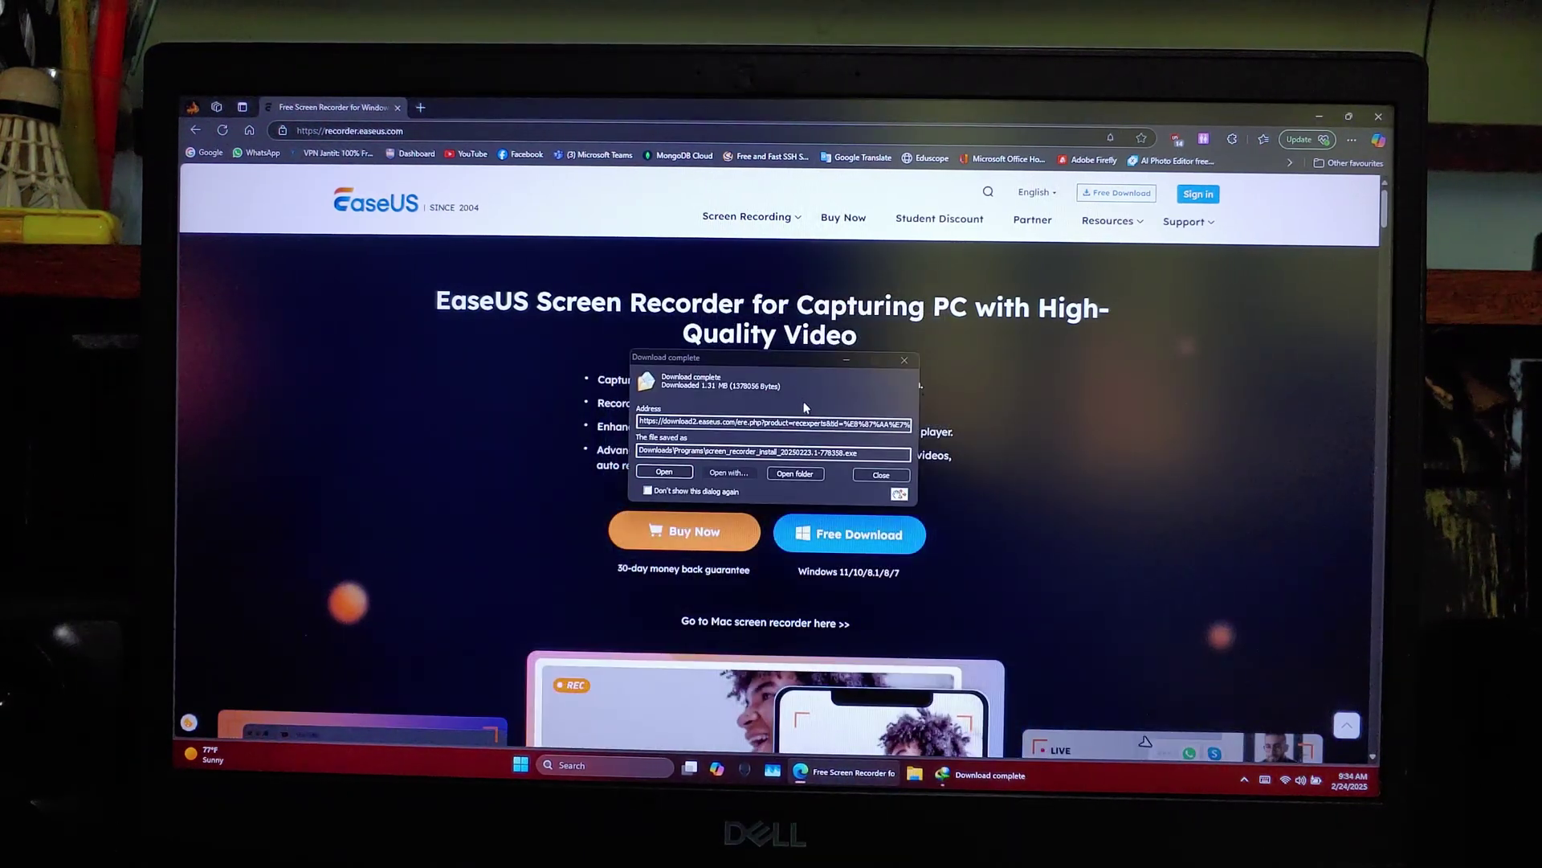
pyautogui.click(666, 473)
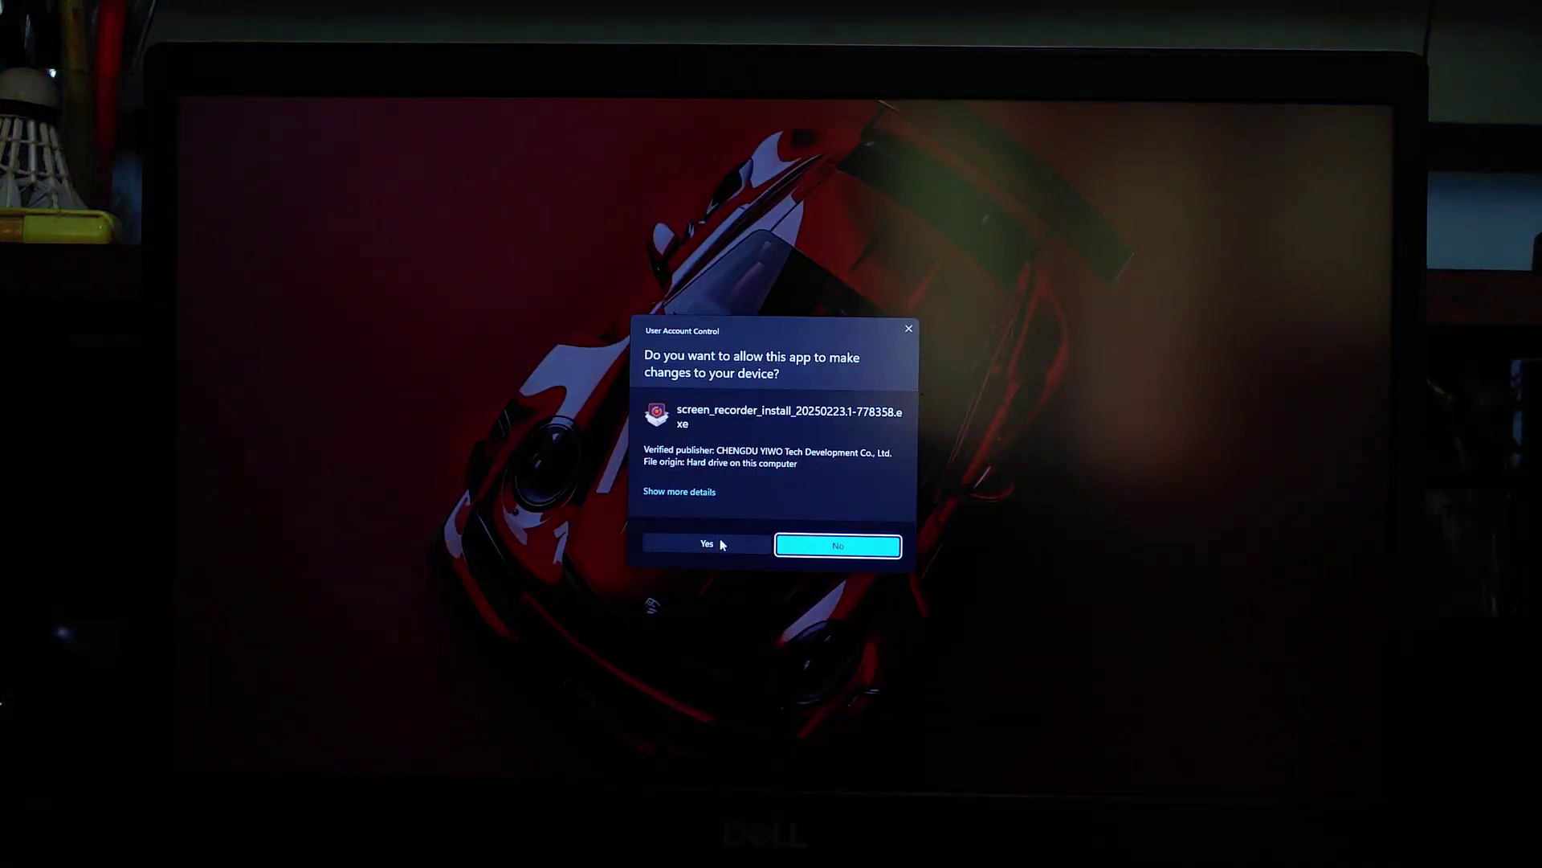
# - Allow the installer through User Account Control and install RecExperts
pyautogui.click(707, 543)
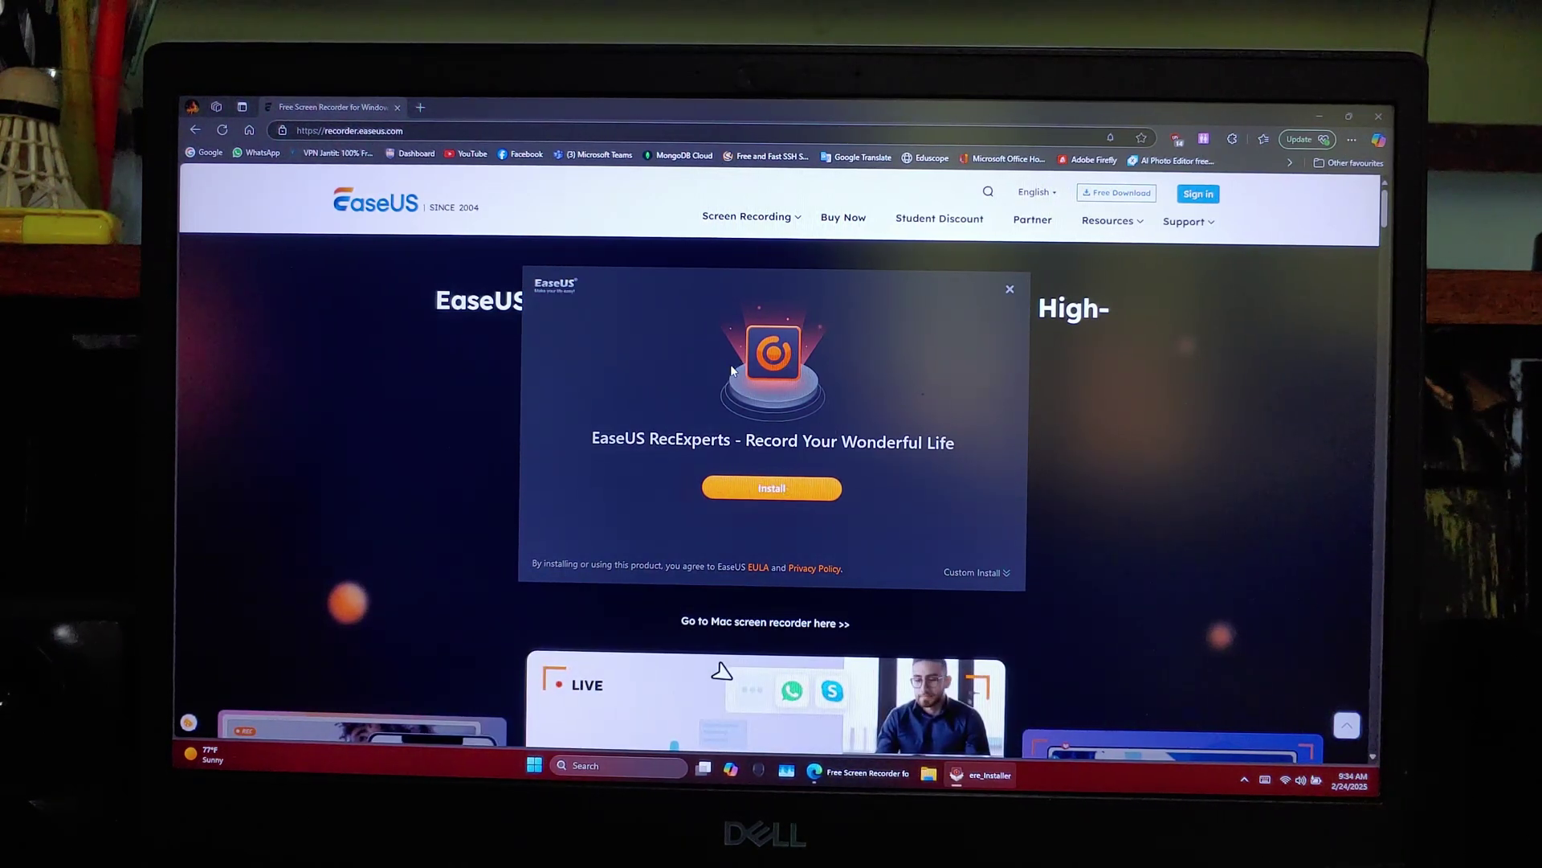
pyautogui.click(760, 492)
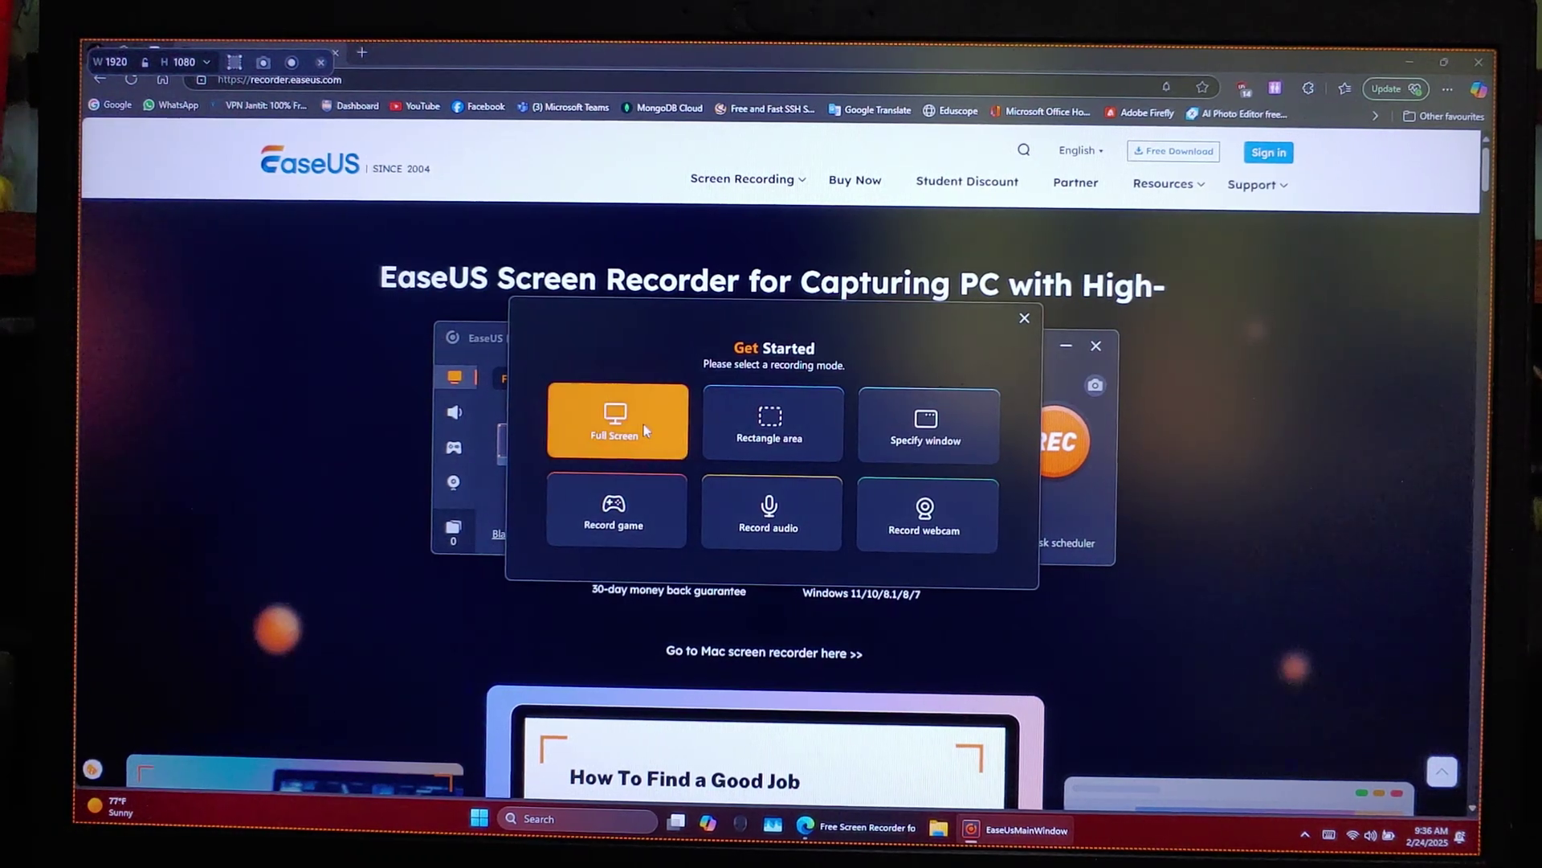
# - Nudge the Get Started chooser upward and pick Rectangle area recording
pyautogui.moveTo(724, 319); pyautogui.dragTo(723, 297)
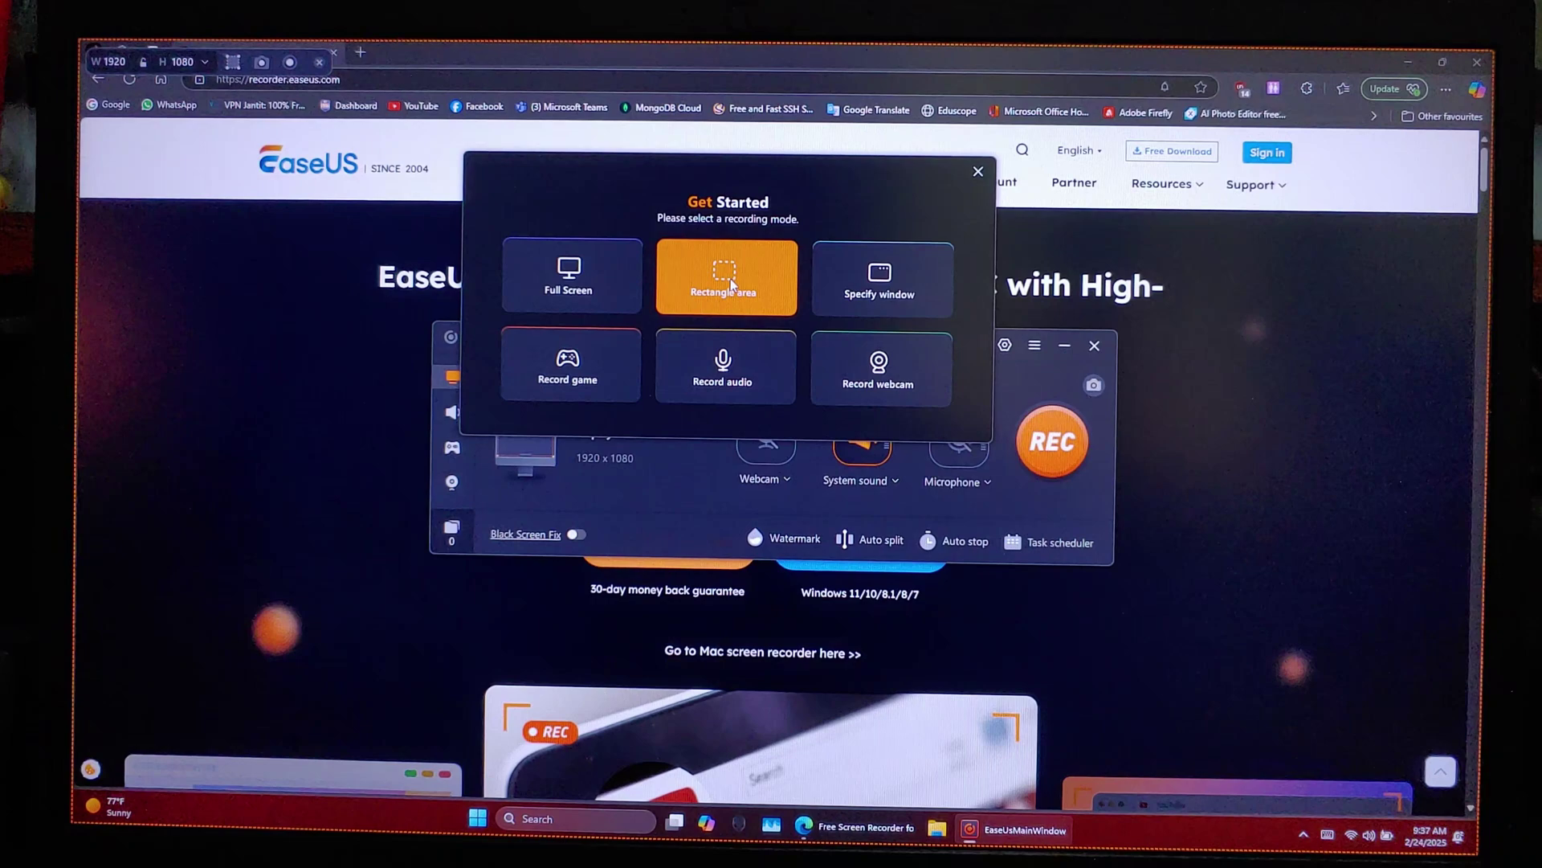
pyautogui.click(732, 280)
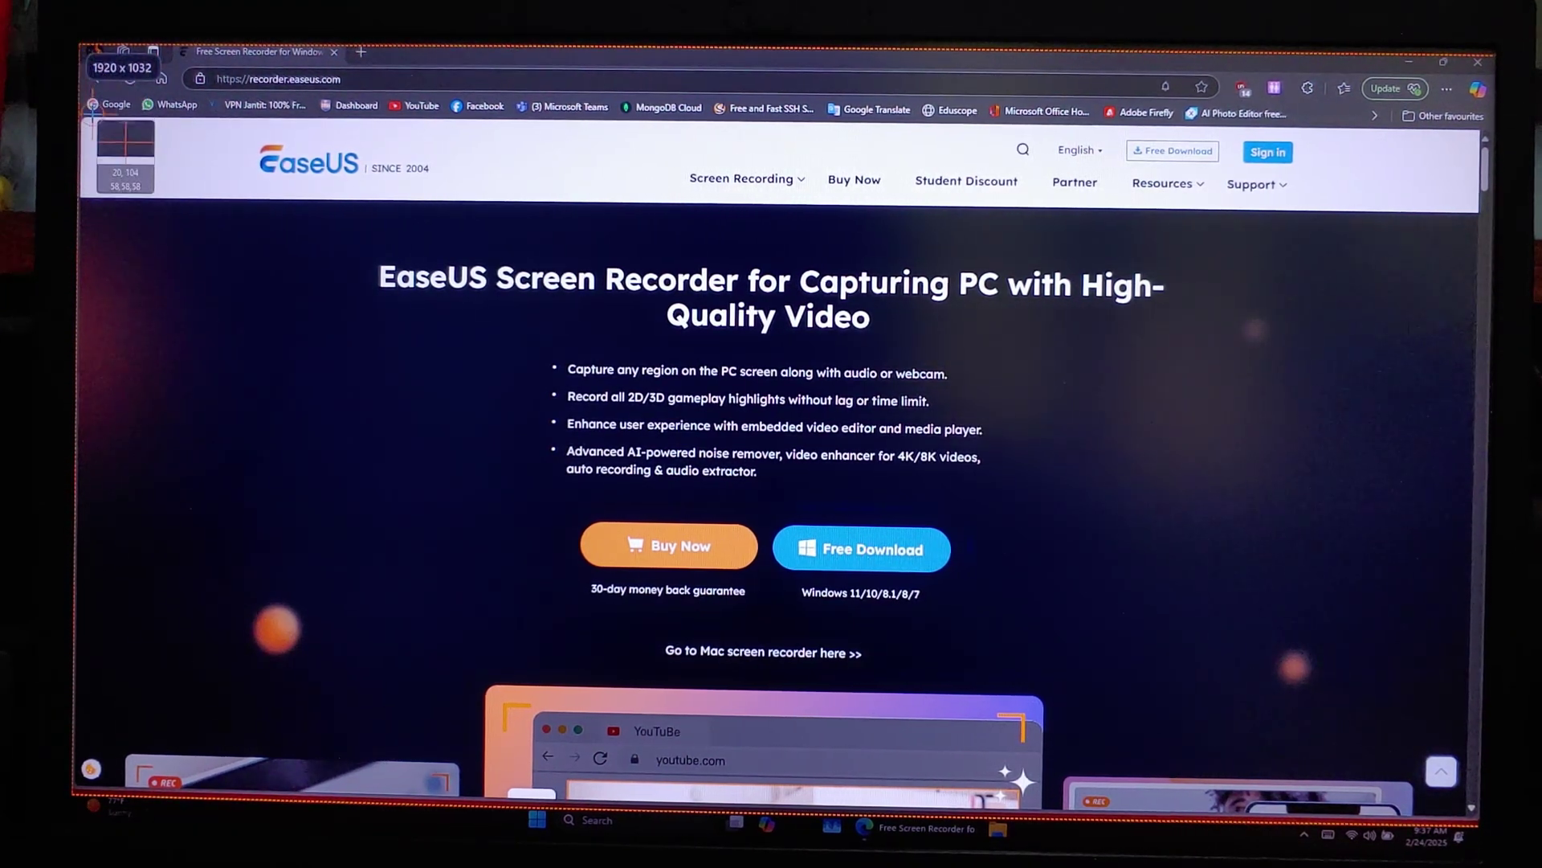
# - Select the 1884×910 region, start REC, and continue past the audio confirmation
pyautogui.moveTo(86, 128)
pyautogui.mouseDown()
pyautogui.moveTo(675, 520)
pyautogui.moveTo(1464, 813)
pyautogui.mouseUp()
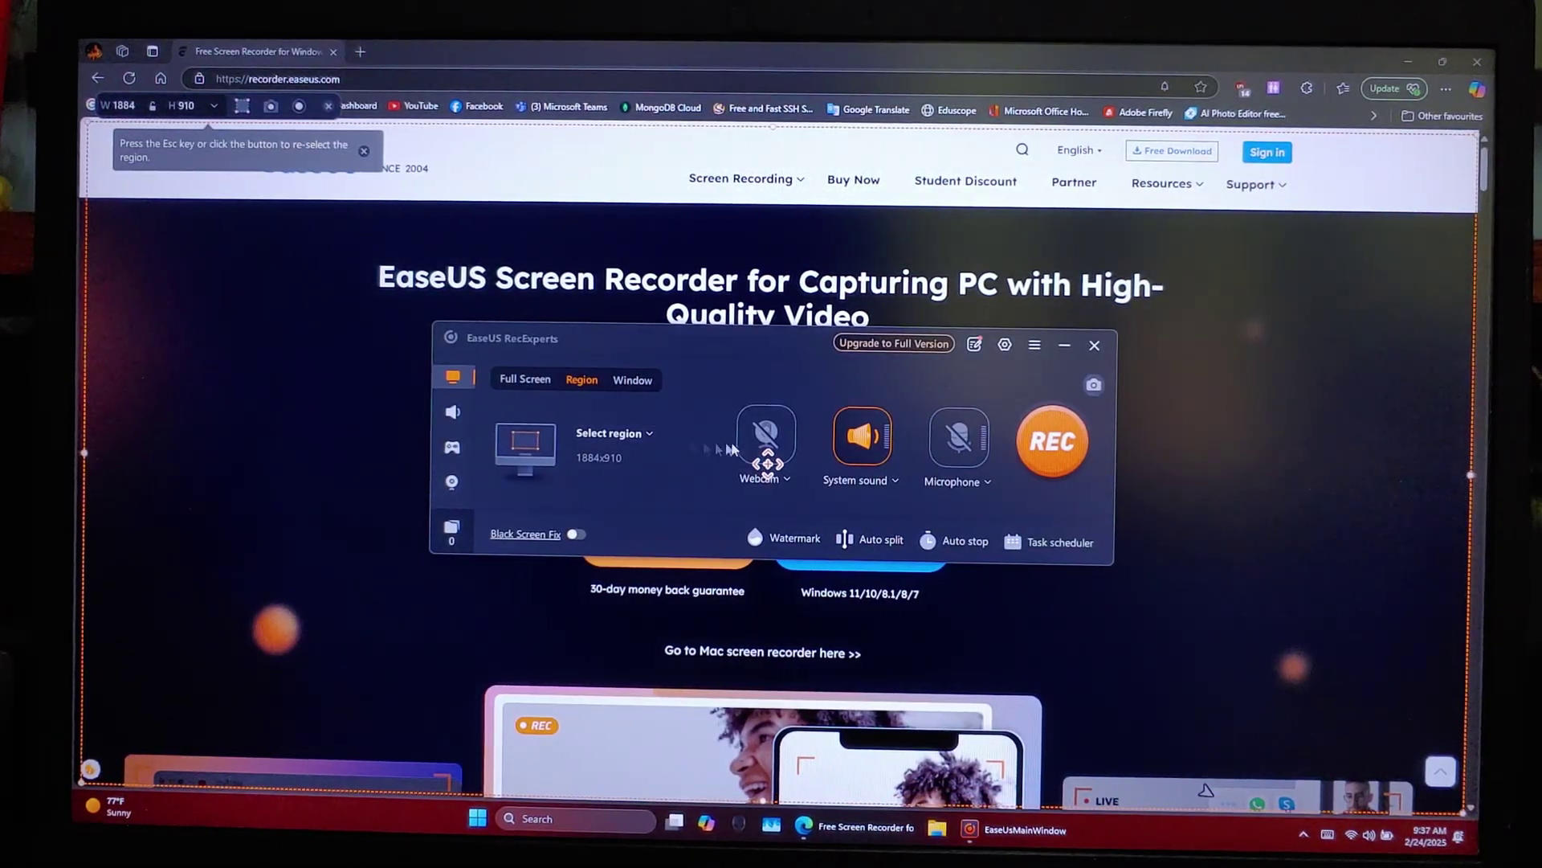
pyautogui.click(1051, 442)
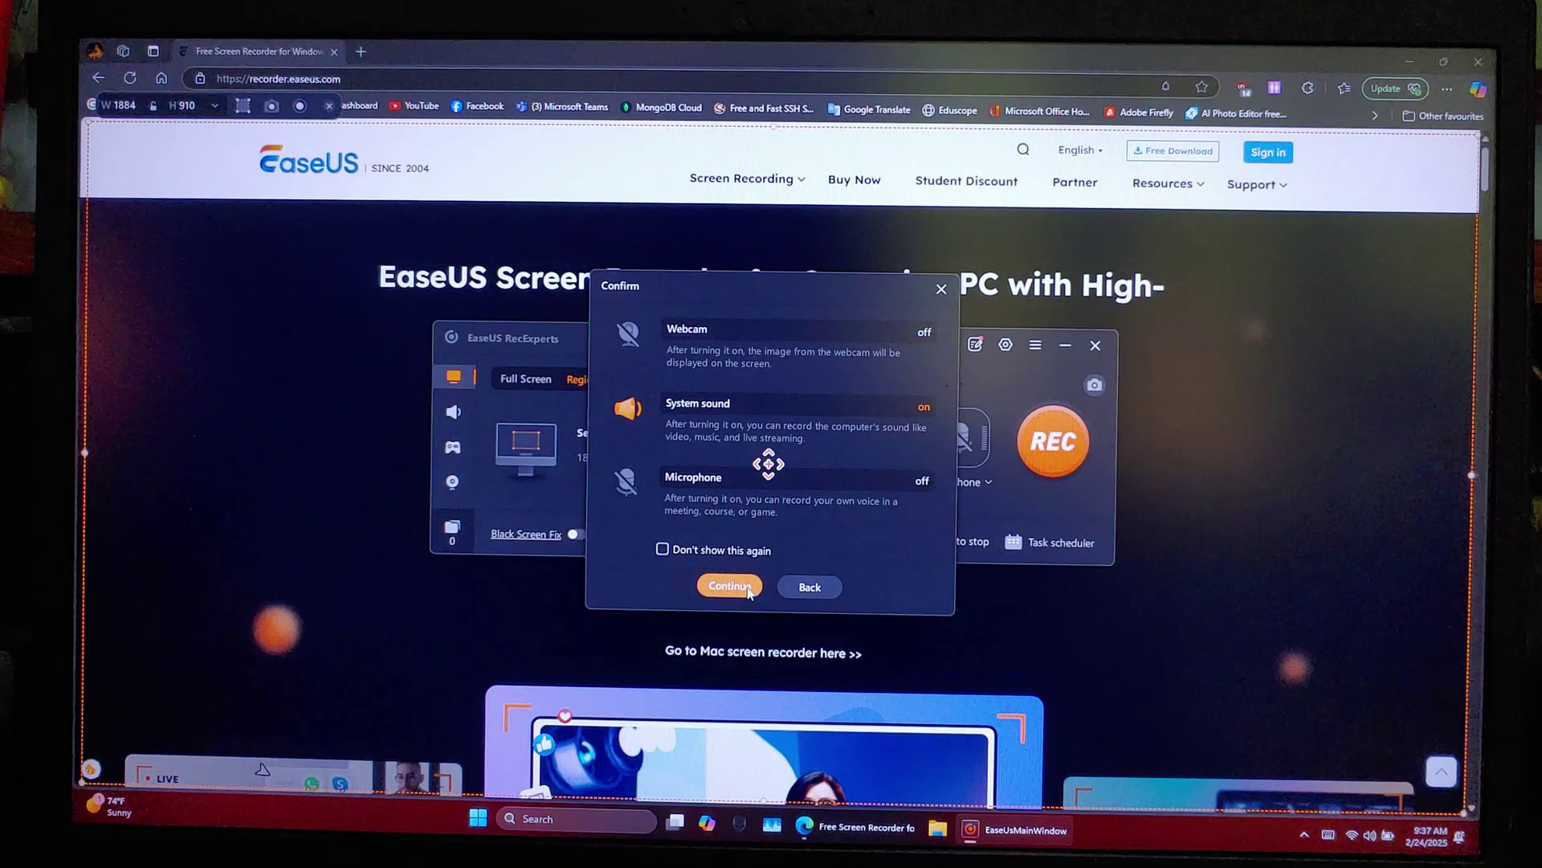
pyautogui.click(749, 591)
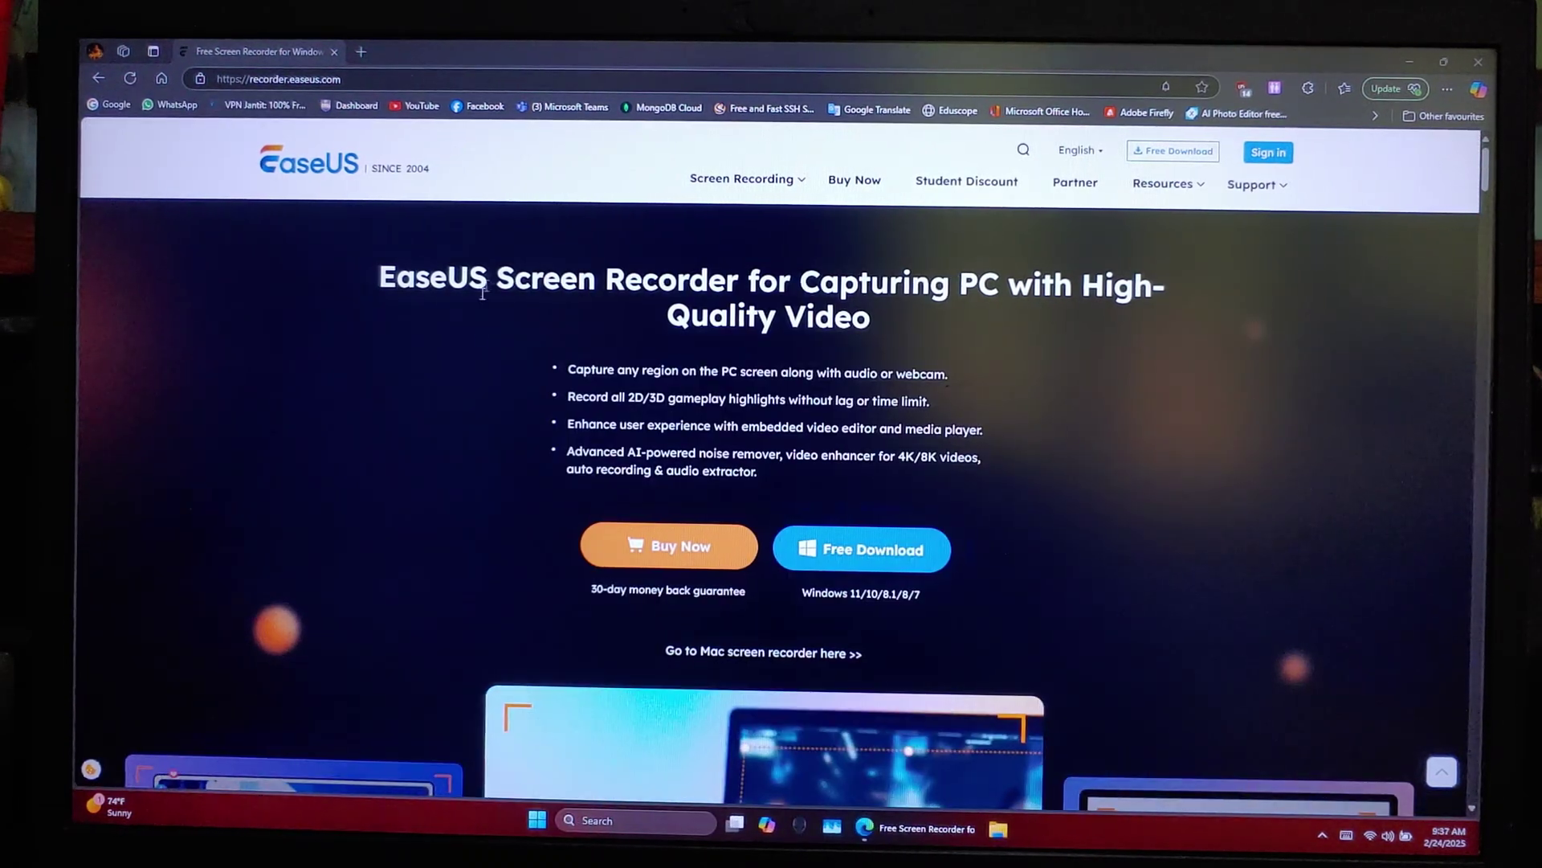
pyautogui.scroll(-3, 491, 424)
pyautogui.scroll(-3, 491, 425)
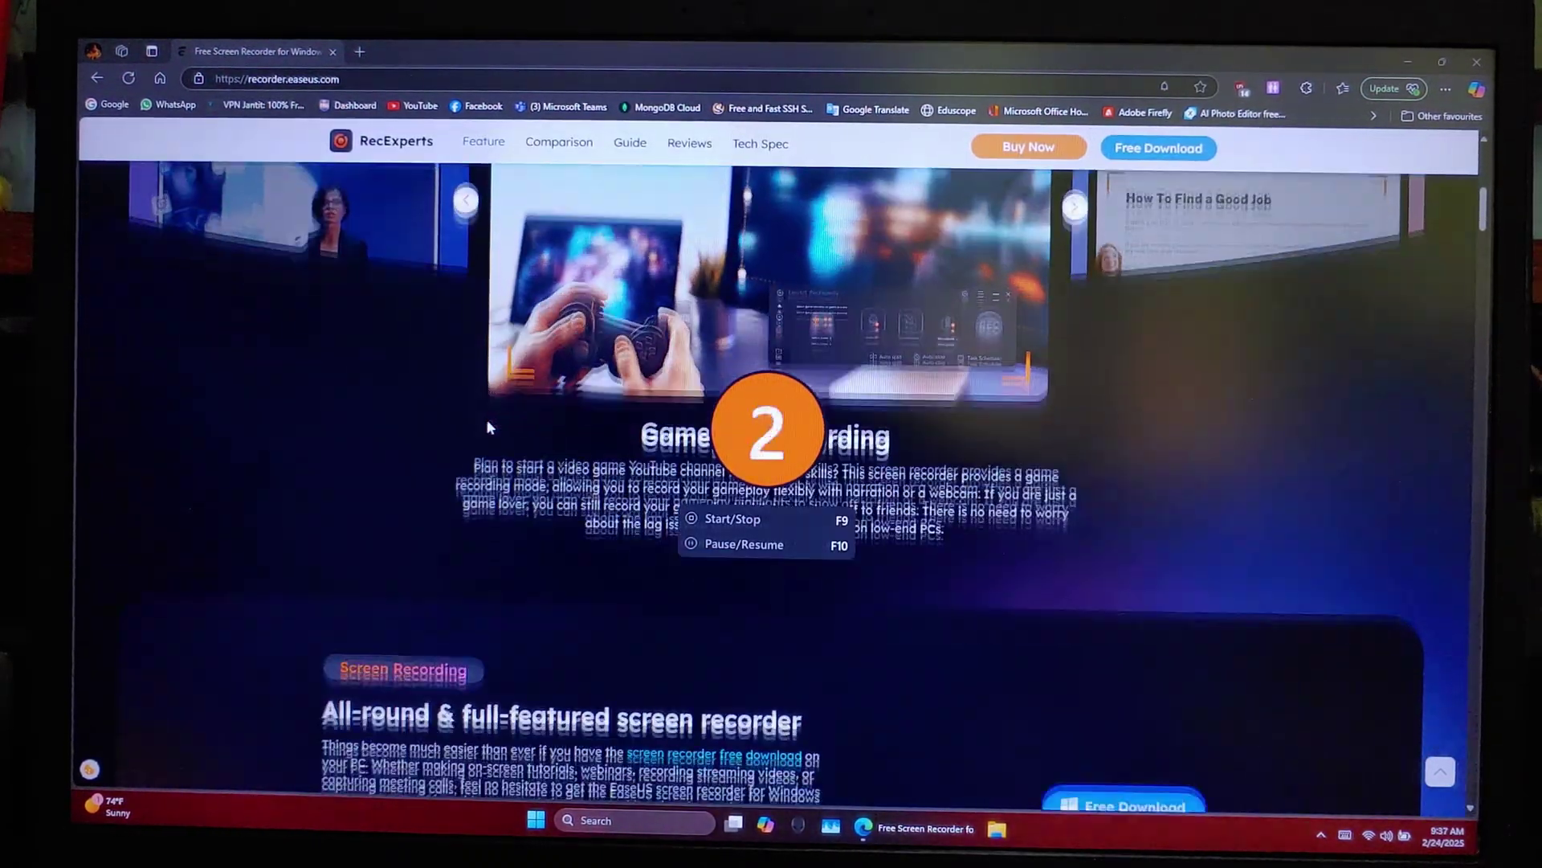
pyautogui.scroll(4, 486, 418)
pyautogui.scroll(4, 486, 468)
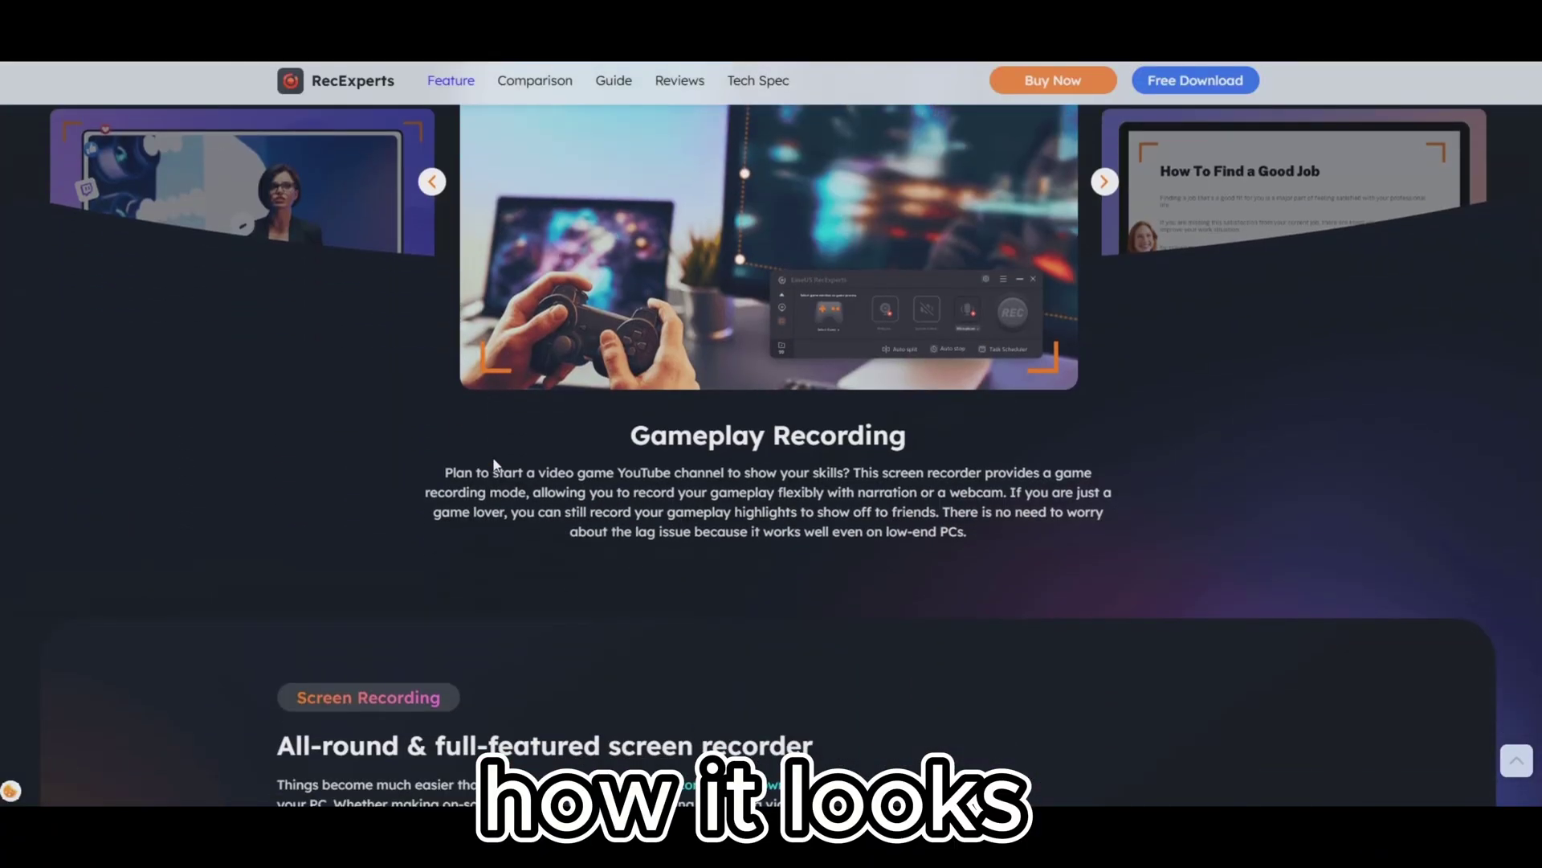
pyautogui.scroll(-3, 495, 476)
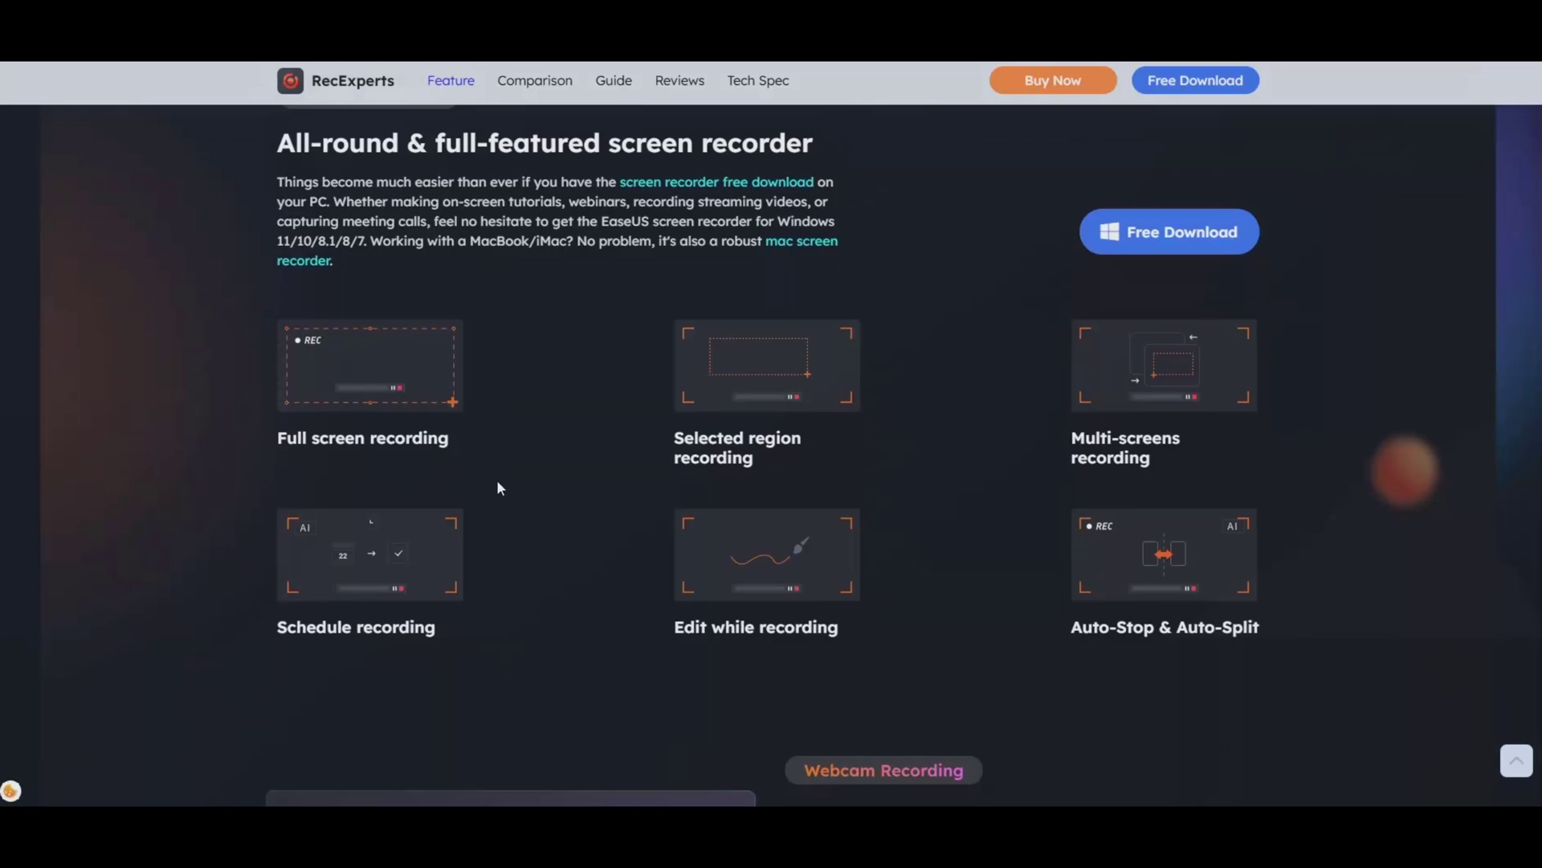
pyautogui.scroll(-3, 496, 480)
pyautogui.scroll(-3, 498, 482)
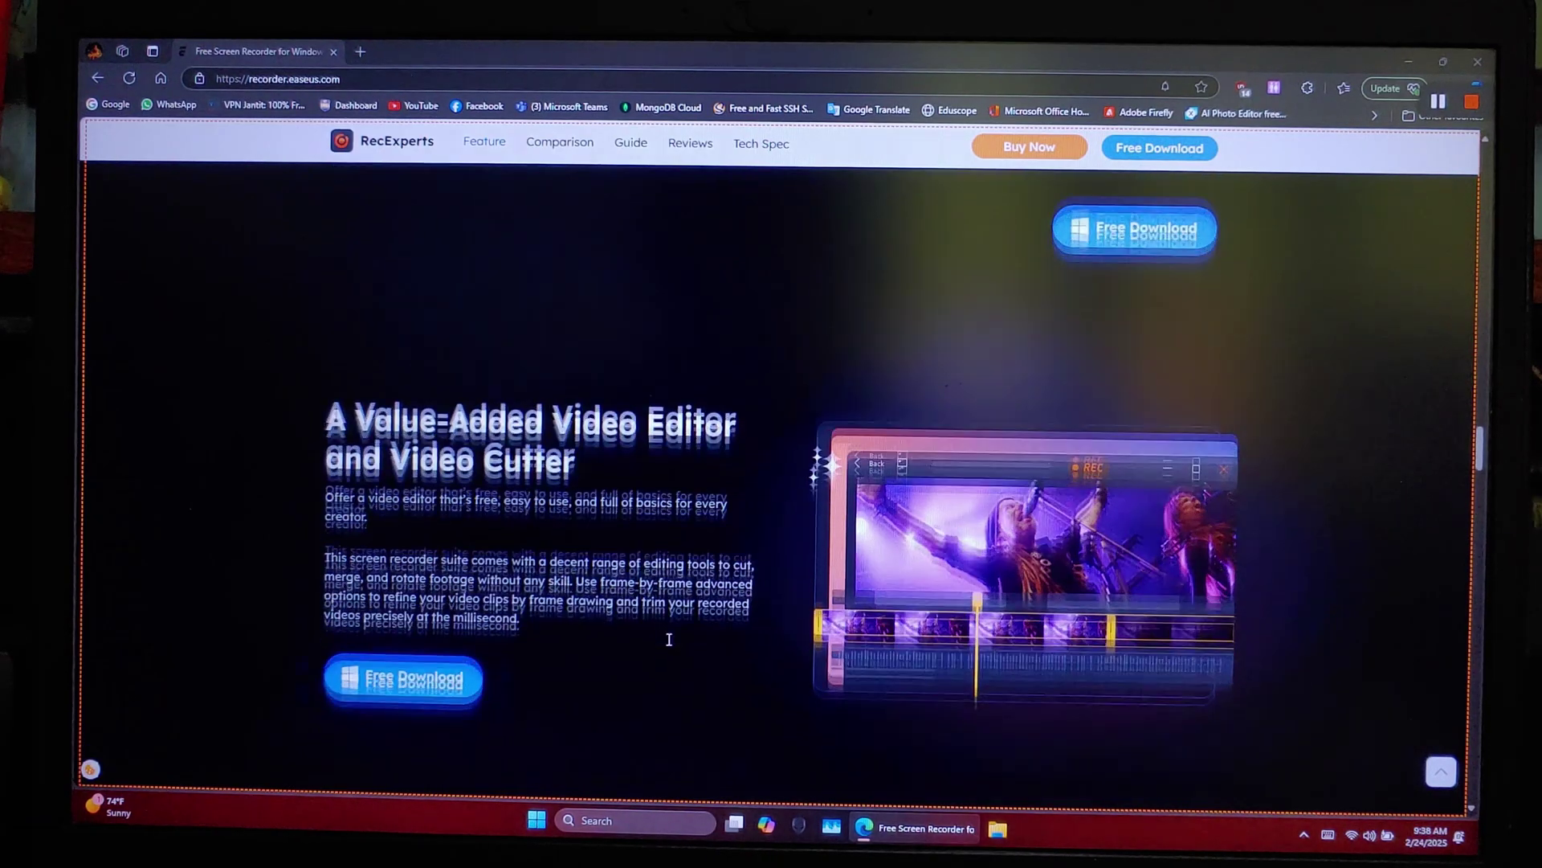
pyautogui.scroll(-1, 669, 640)
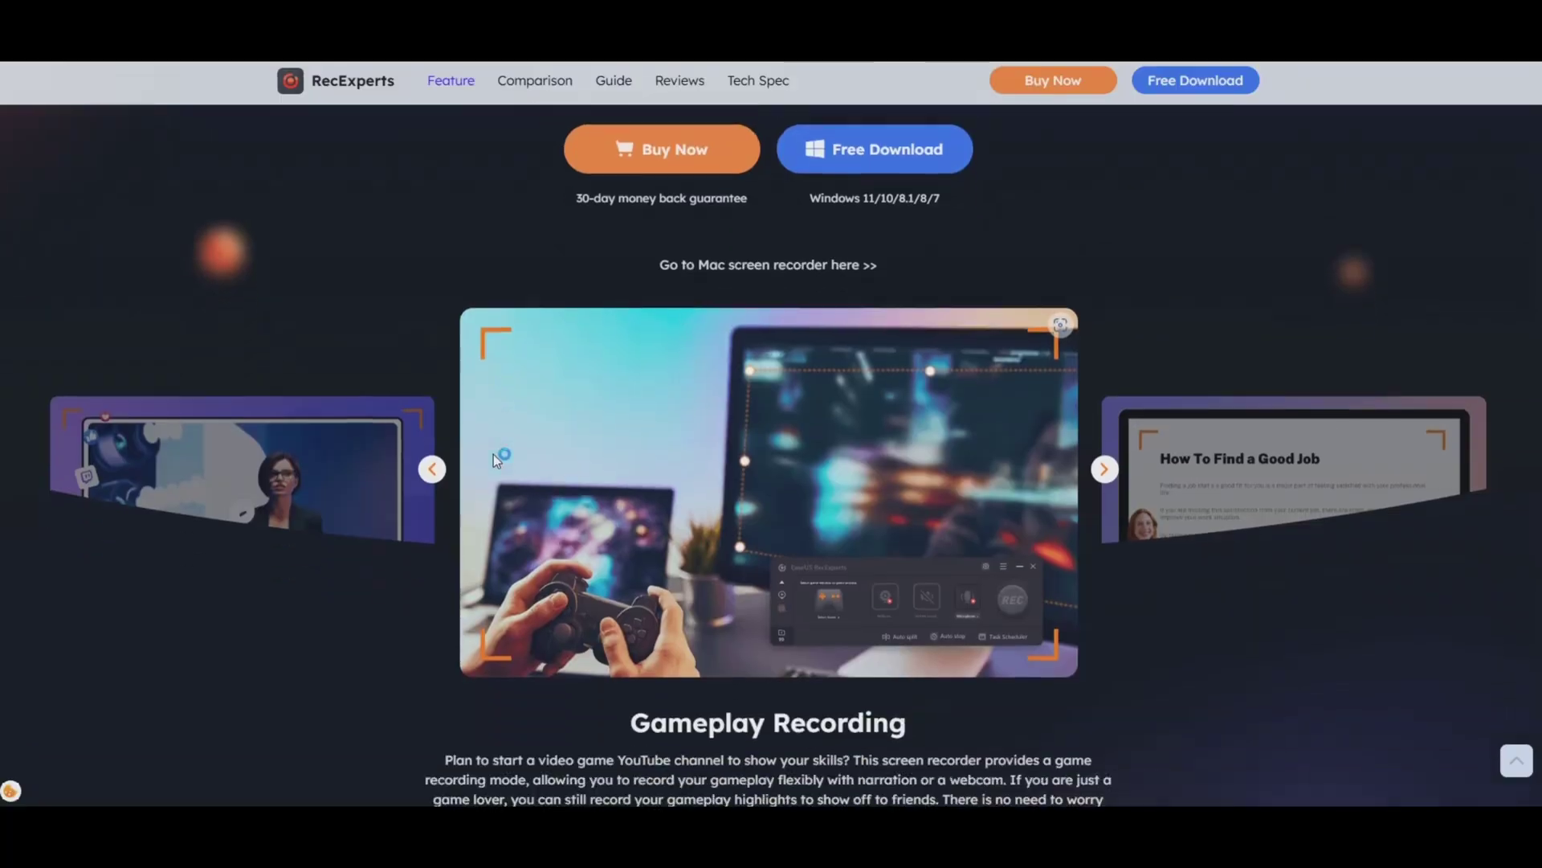
pyautogui.scroll(-2, 492, 455)
pyautogui.scroll(-3, 493, 454)
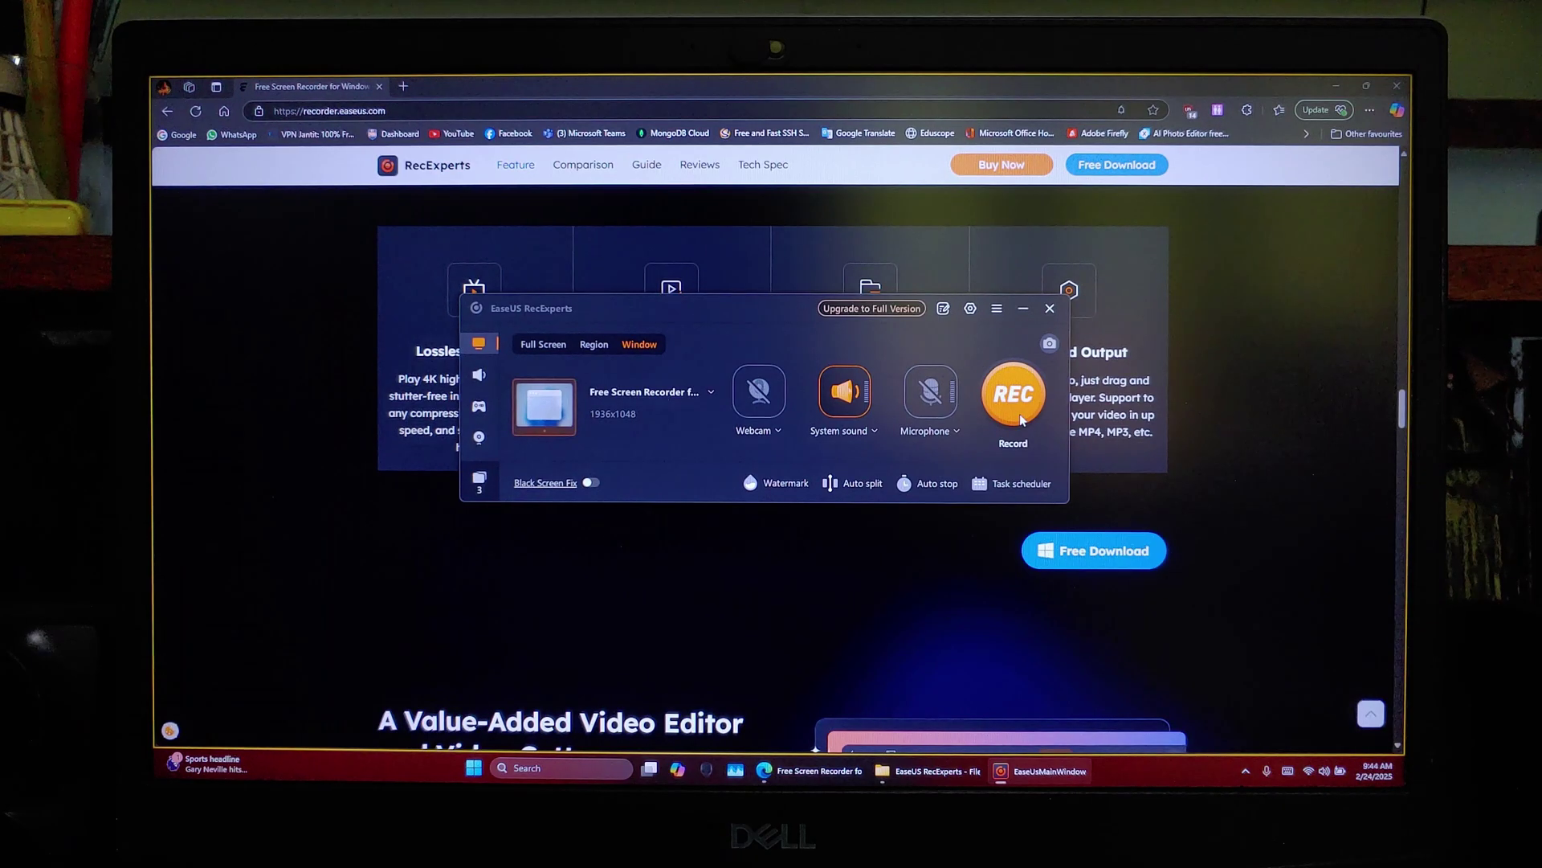
# - Start a new recording, confirm the audio sources, and bring the EaseUS web page forward
pyautogui.click(1019, 410)
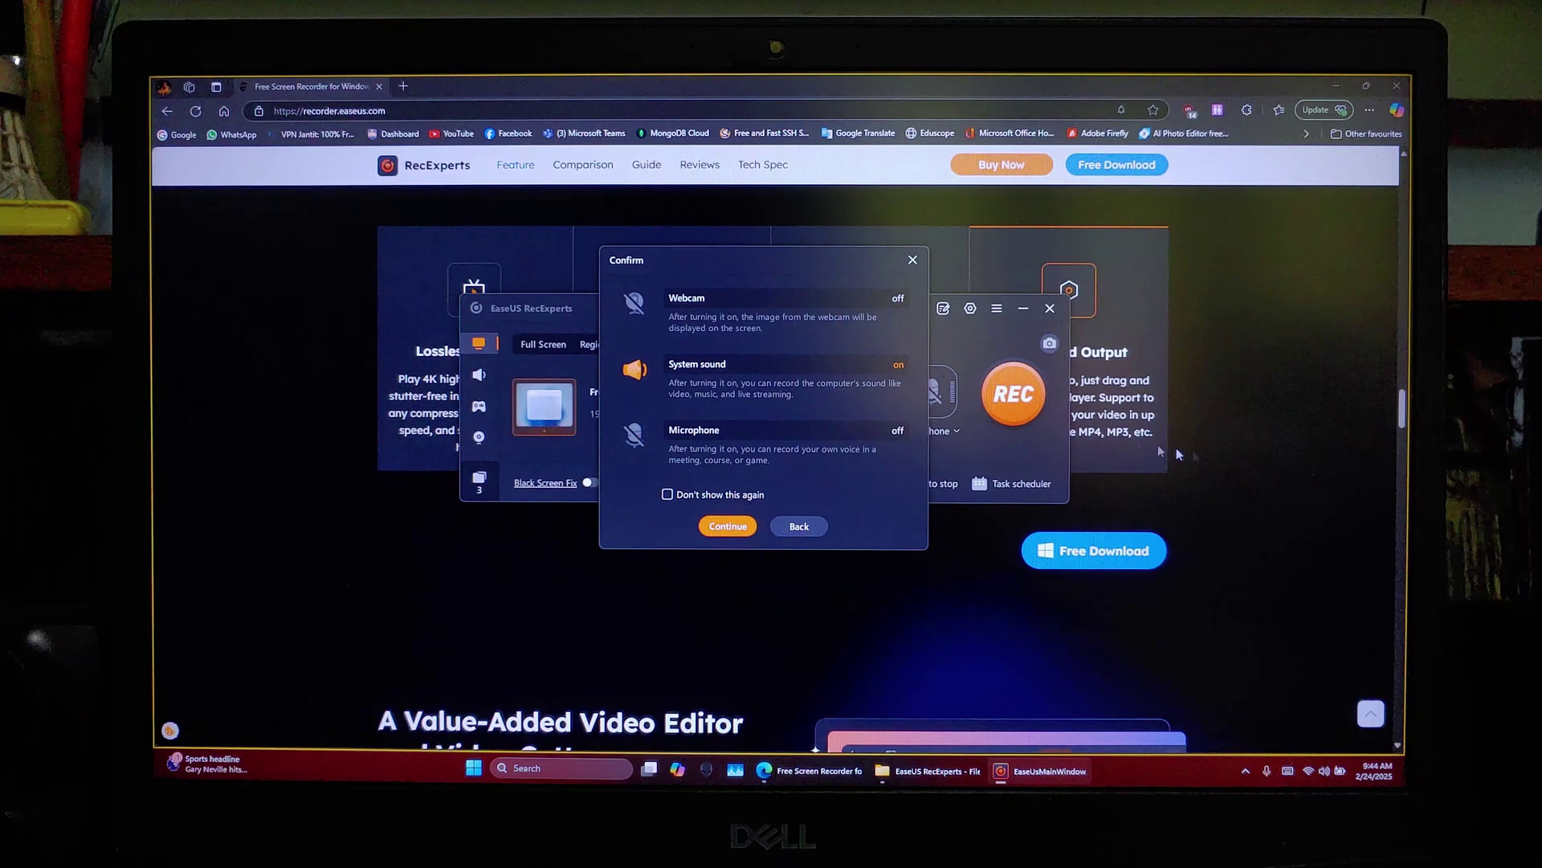
pyautogui.click(727, 527)
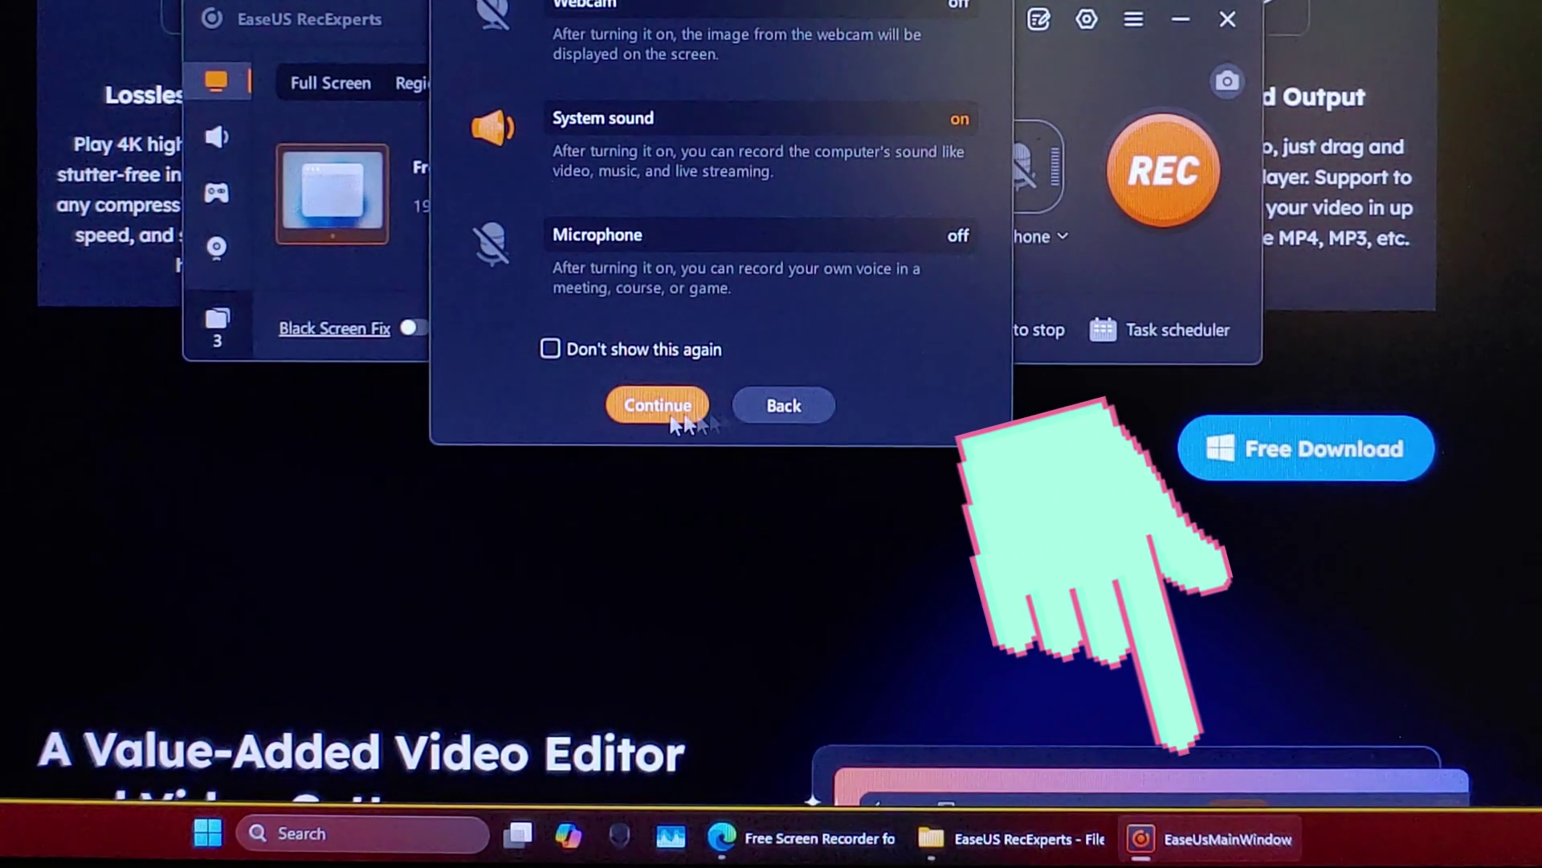
pyautogui.click(647, 413)
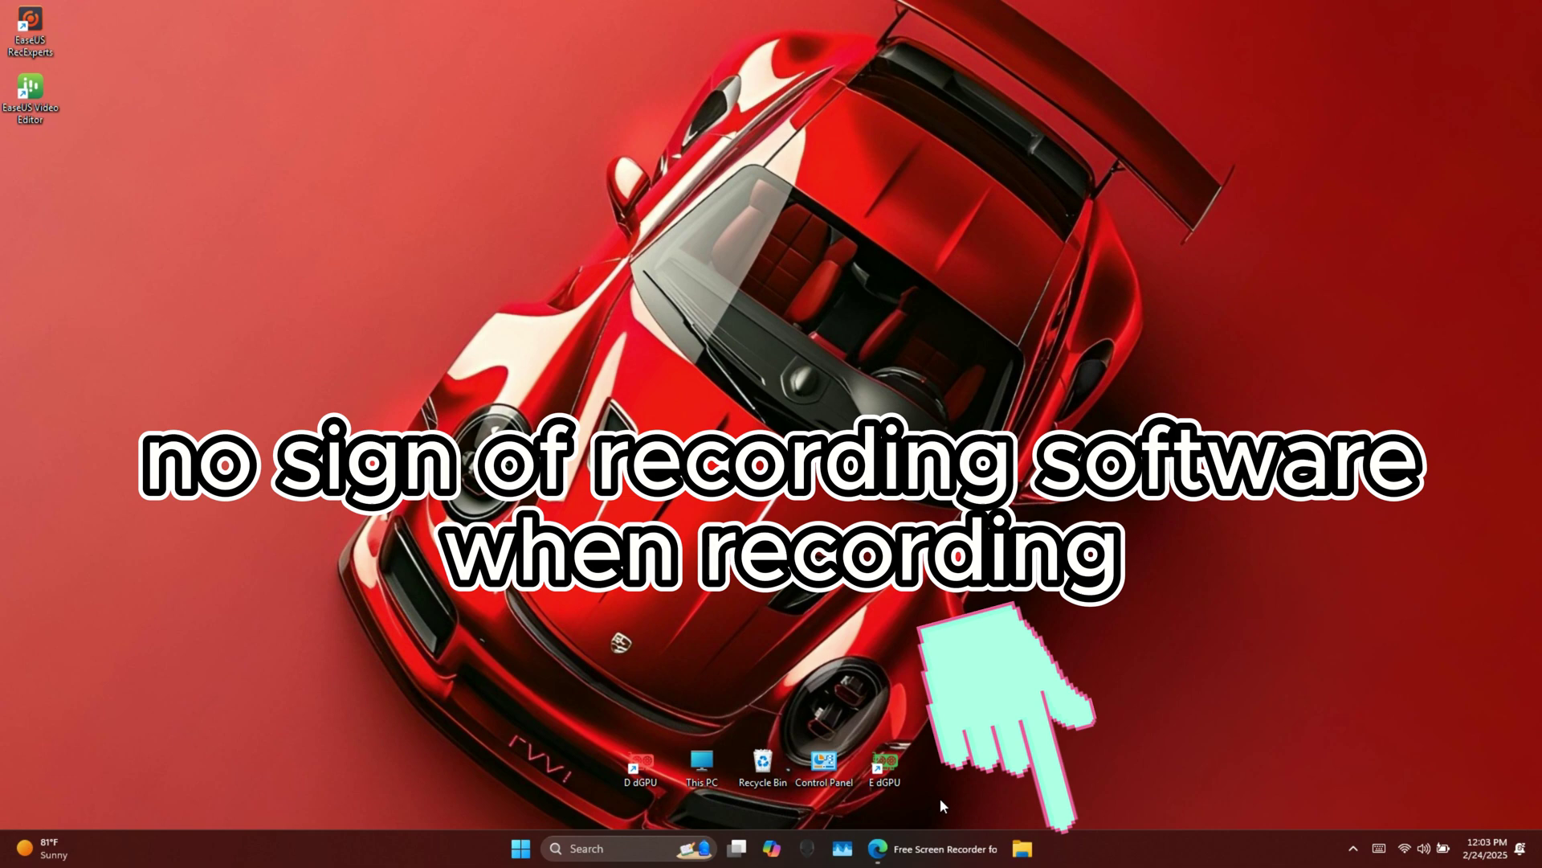
pyautogui.click(943, 849)
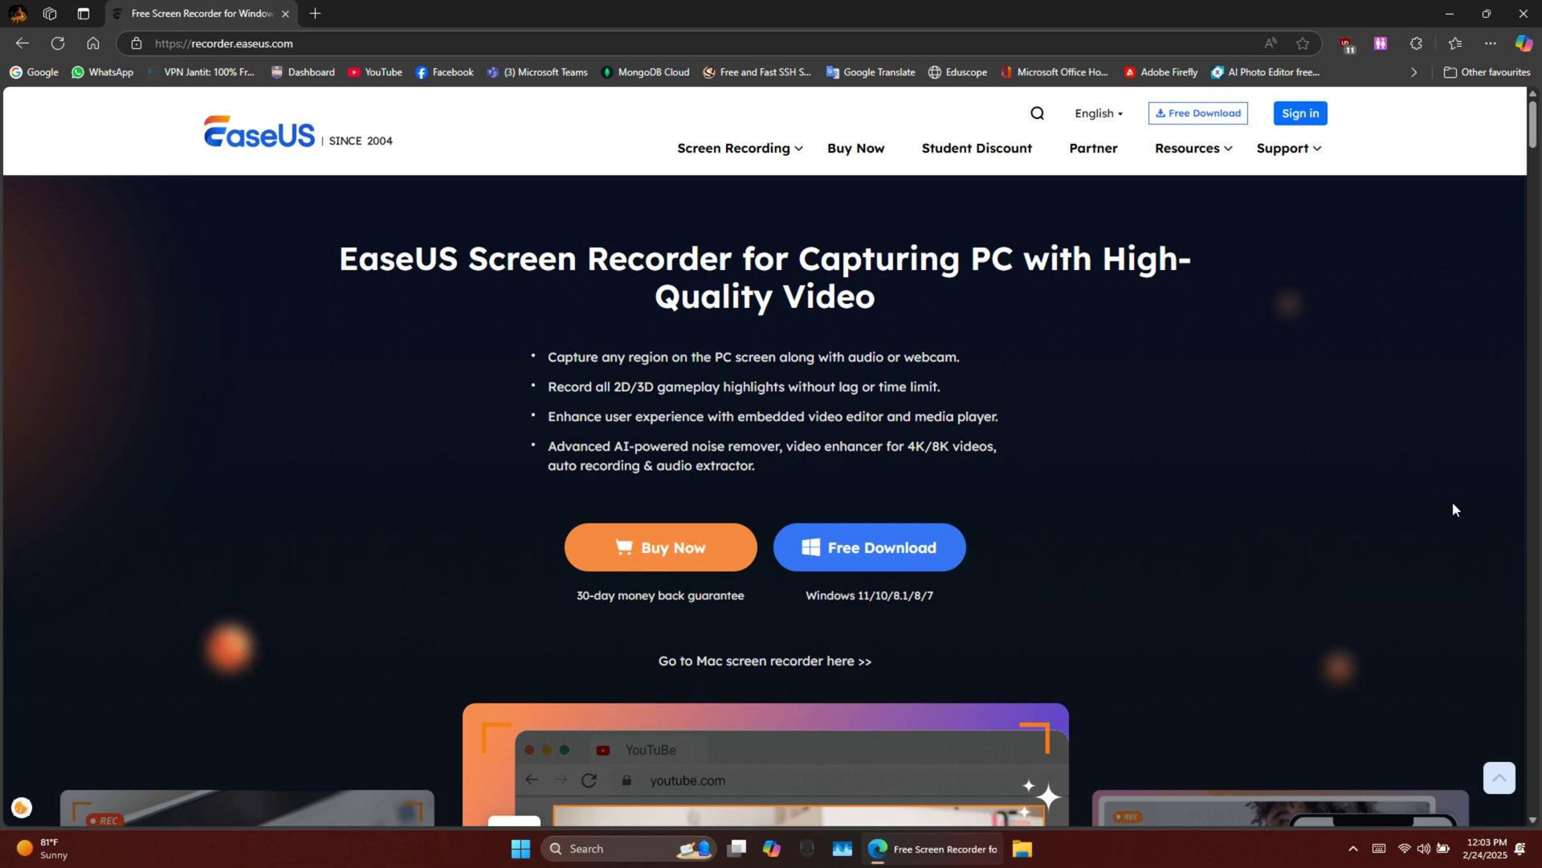
pyautogui.scroll(-3, 1460, 515)
pyautogui.scroll(-3, 1460, 530)
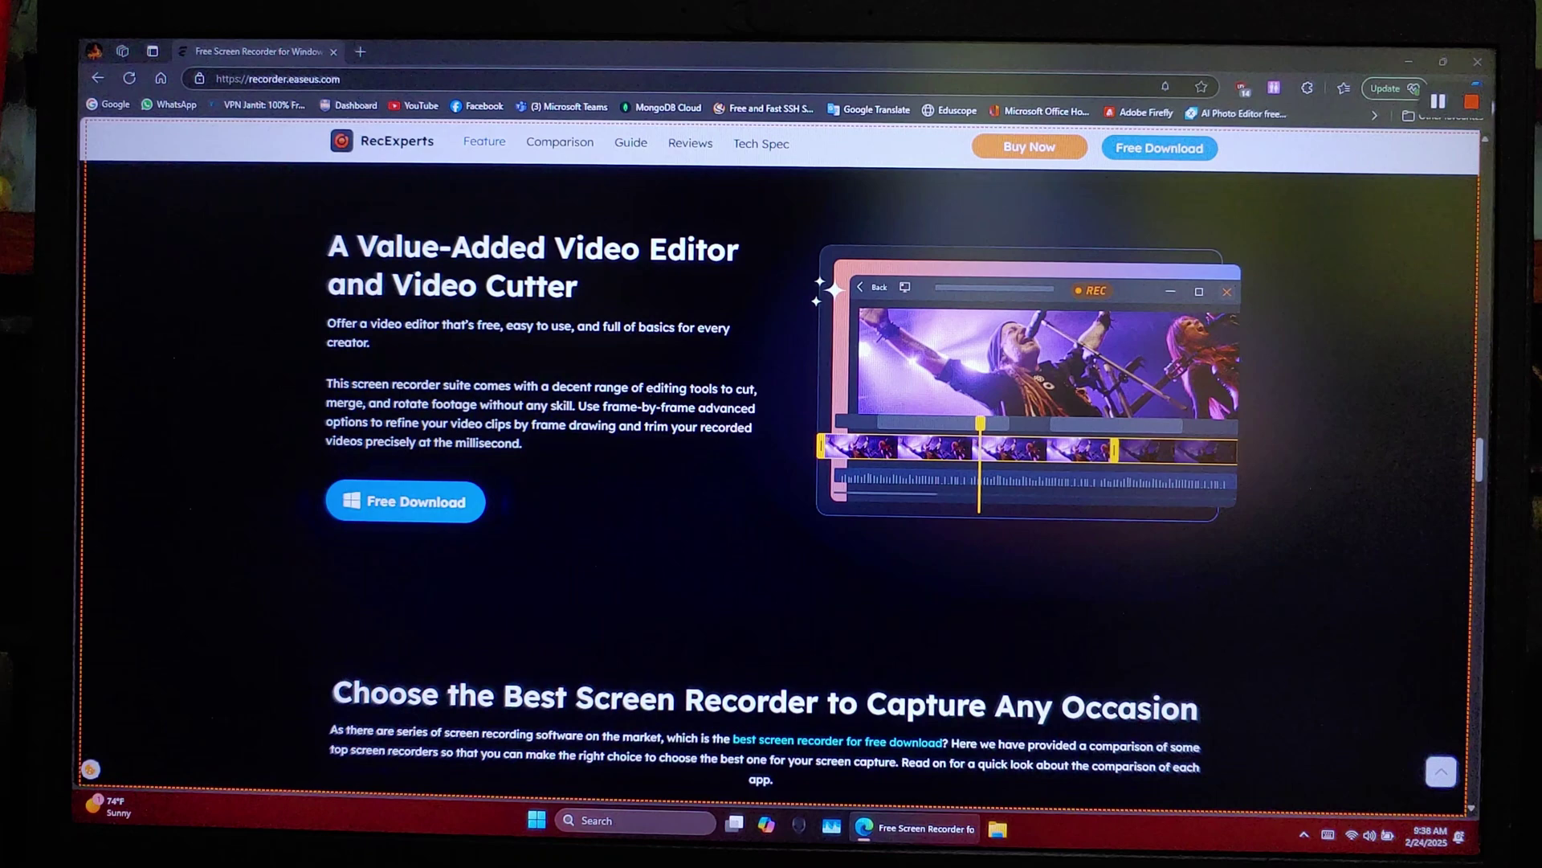
# - Stop recording with F9, play the new clip, and open its editing options
pyautogui.press('F9')
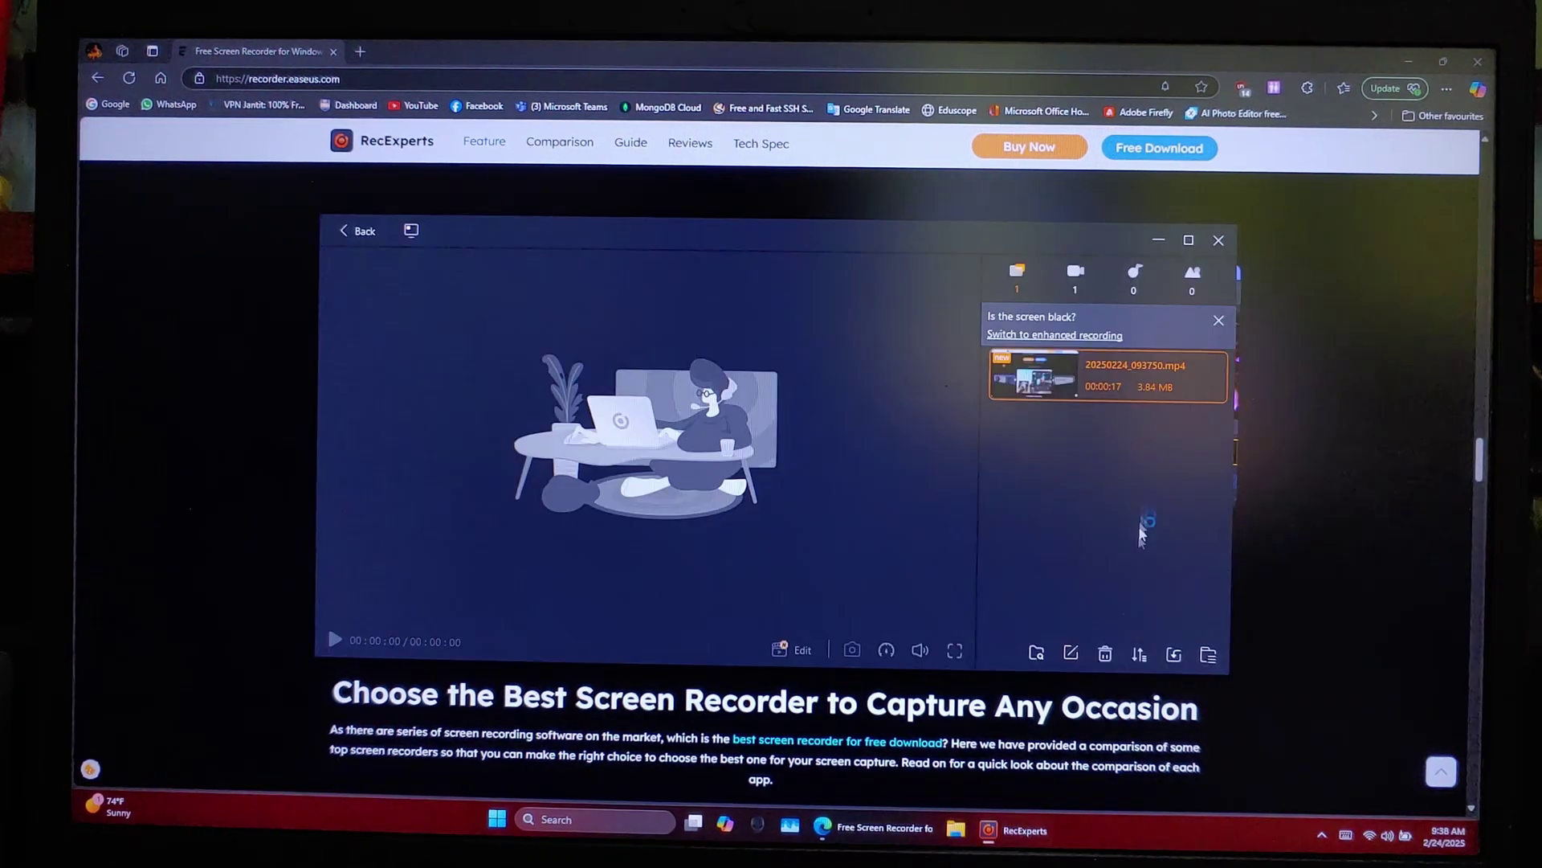
pyautogui.click(336, 640)
pyautogui.click(792, 650)
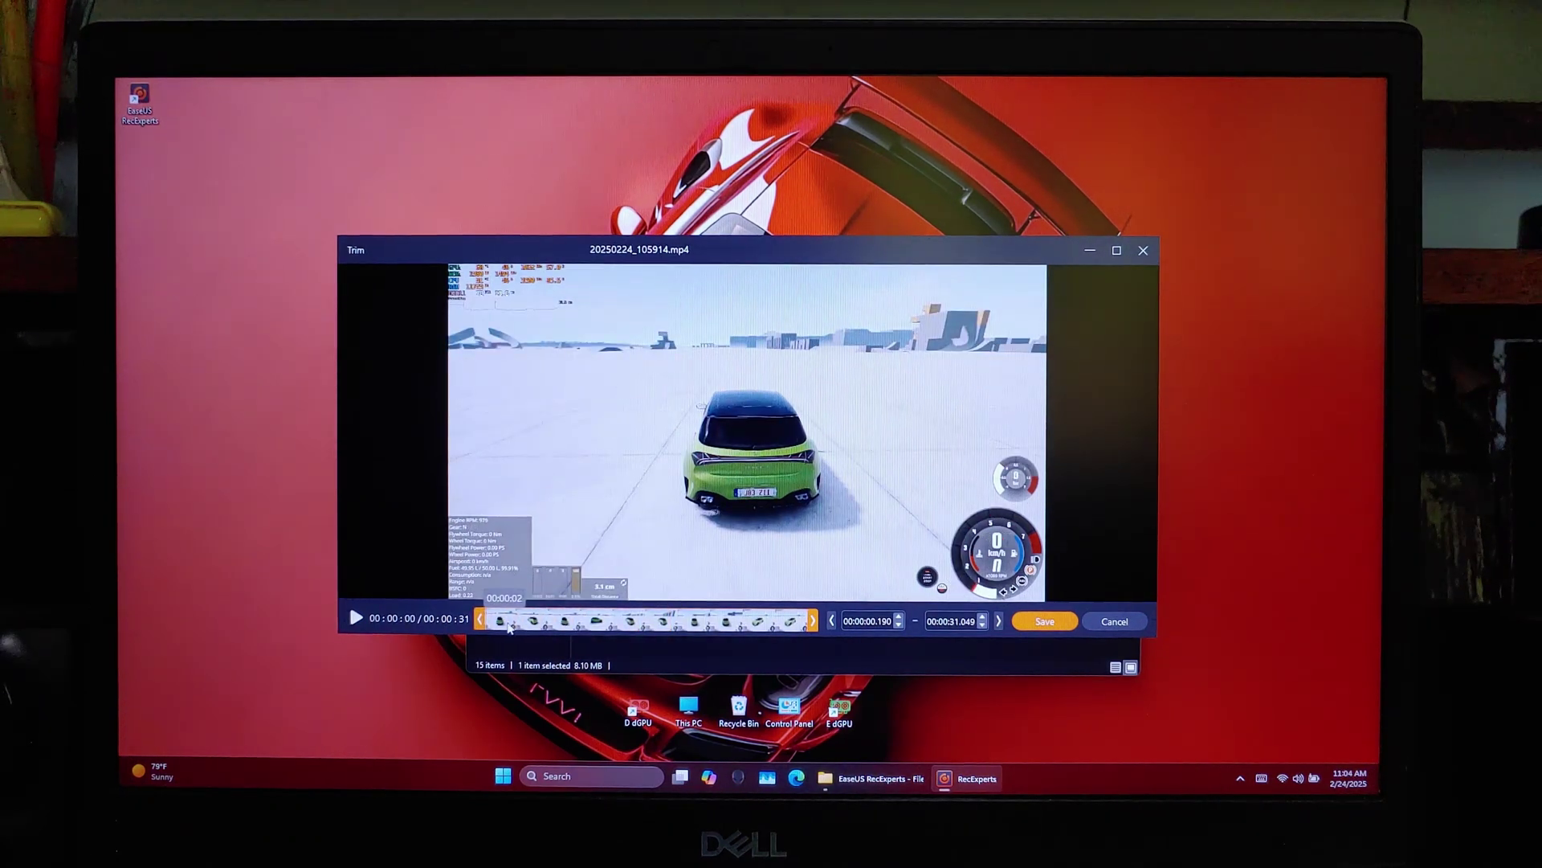
# - Close the Trim window and choose AI Assistant speech-to-text from the clip's Edit menu
pyautogui.click(1115, 620)
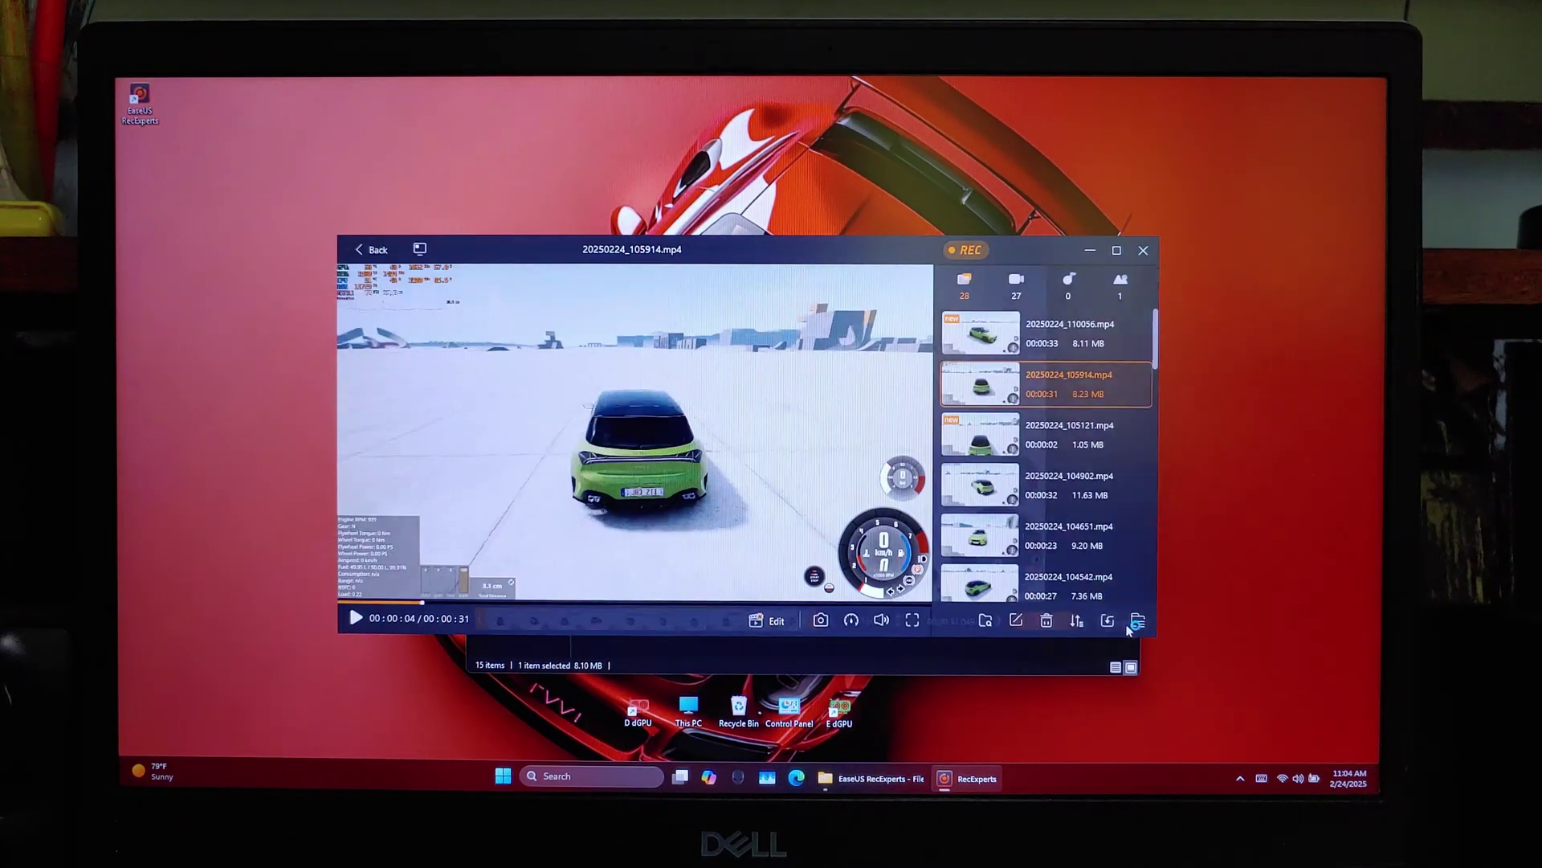
pyautogui.click(778, 623)
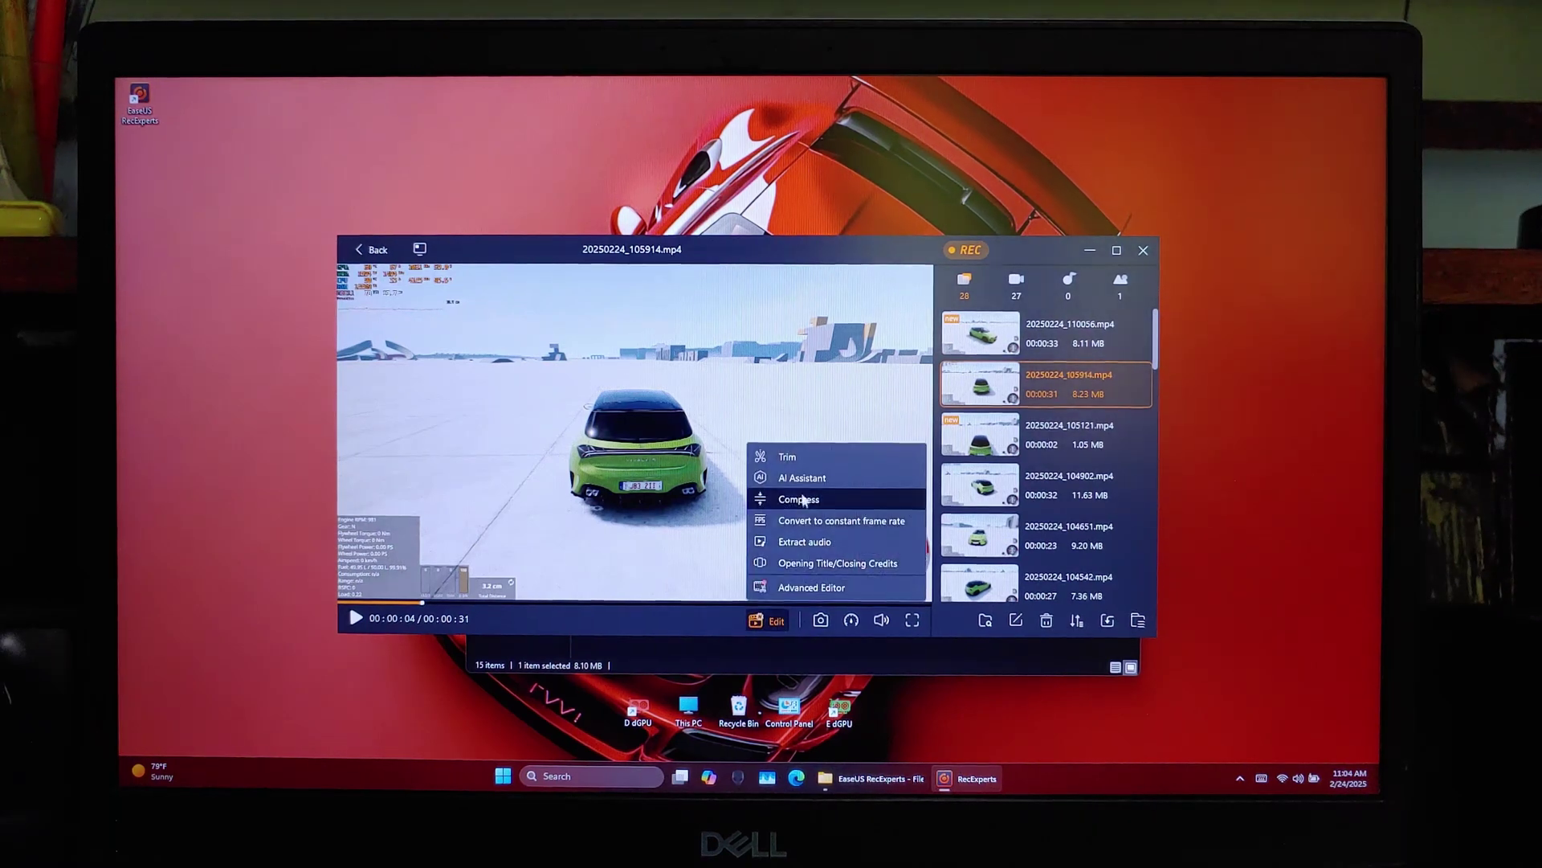
pyautogui.click(819, 495)
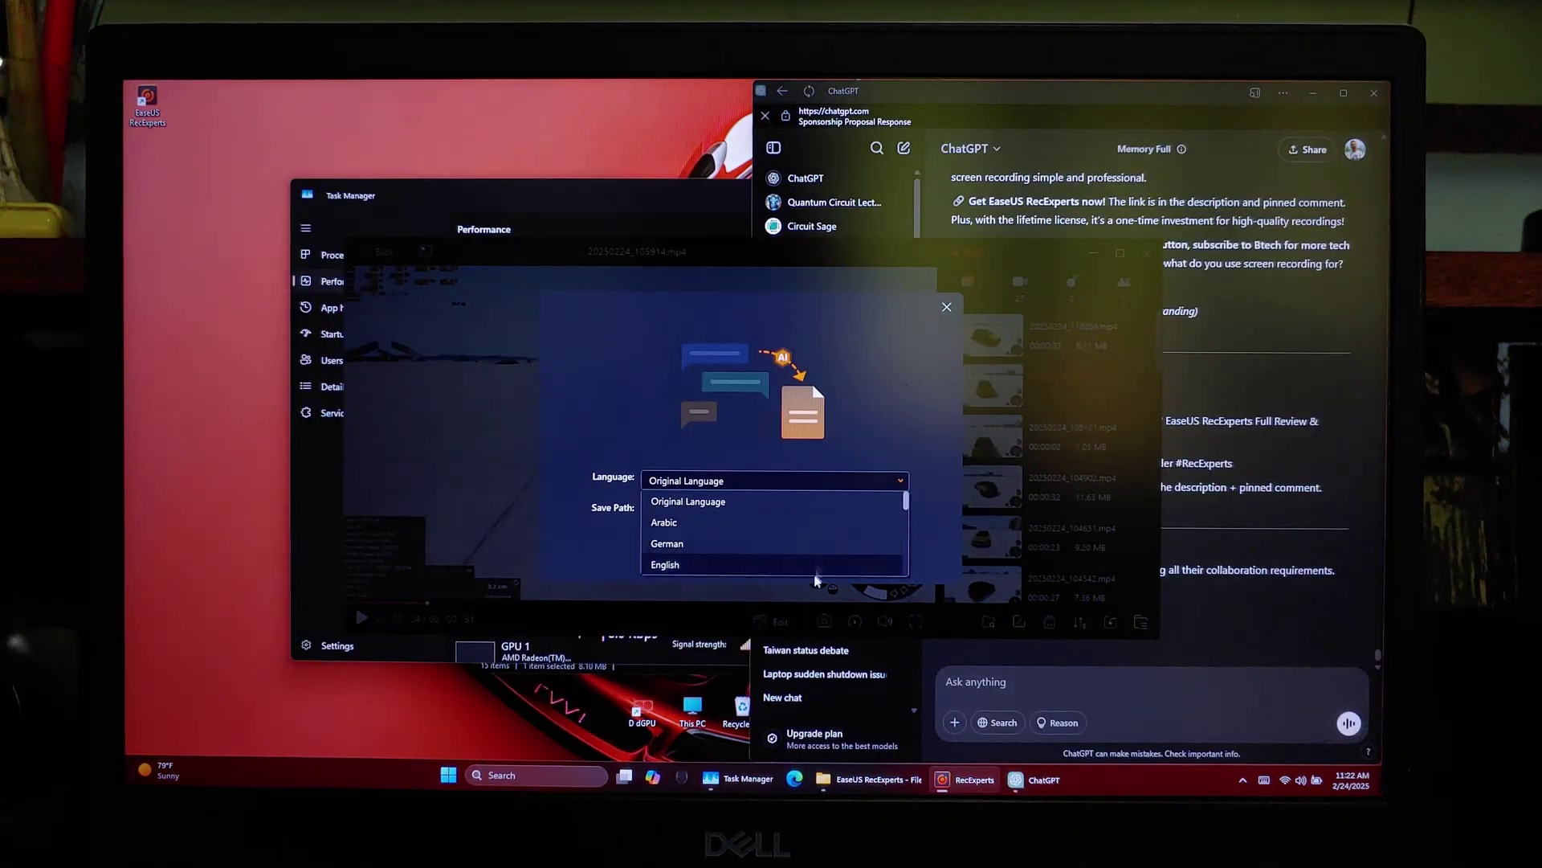
pyautogui.scroll(-5, 783, 519)
pyautogui.scroll(5, 784, 518)
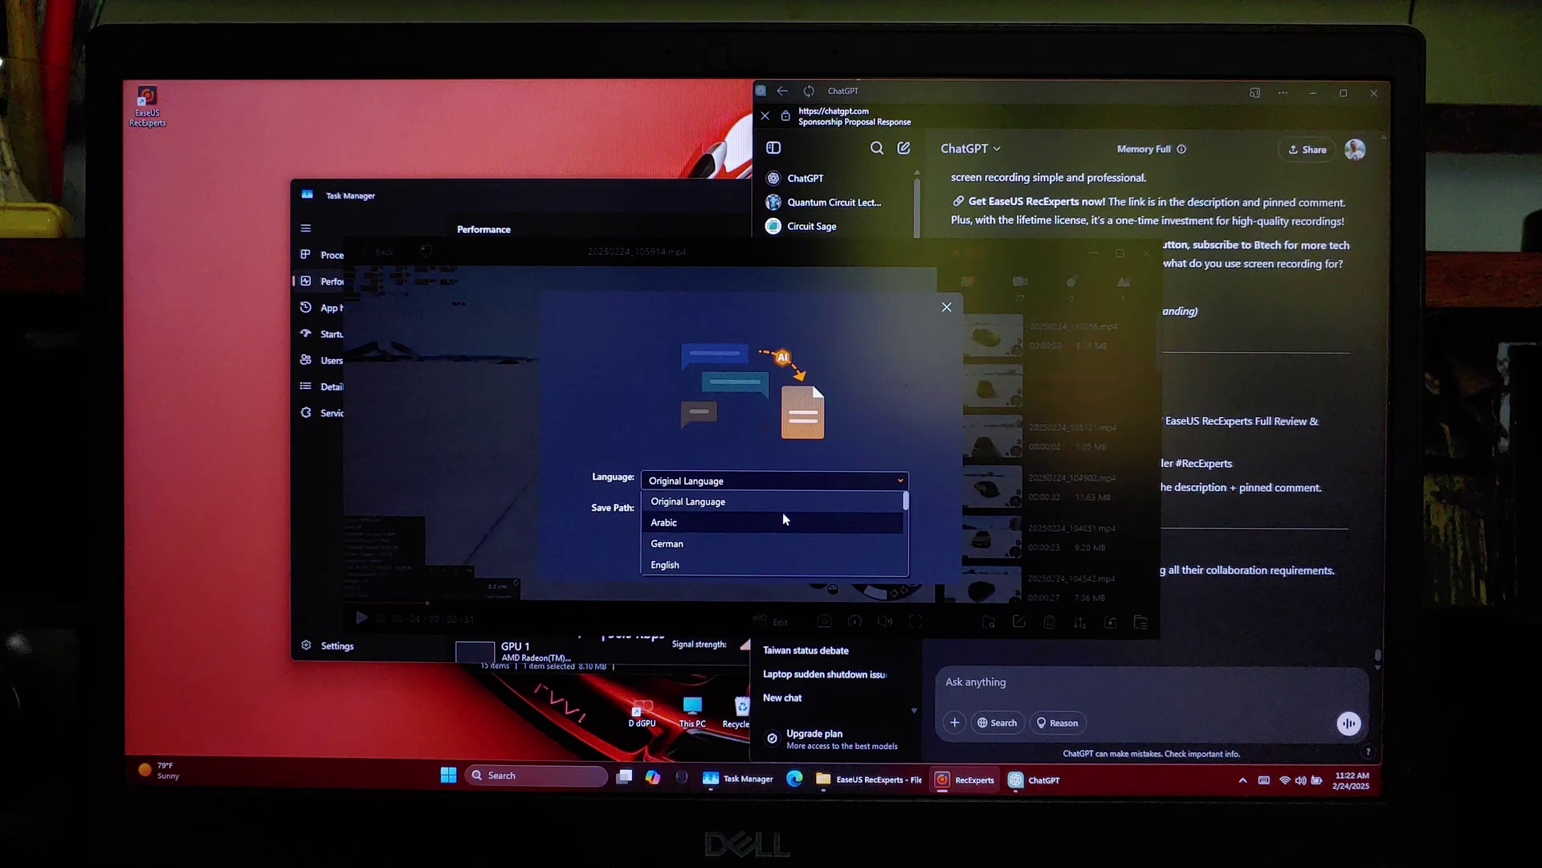
# - Export the gameplay clip's speech-to-text transcript with English as the transcription language
pyautogui.click(782, 512)
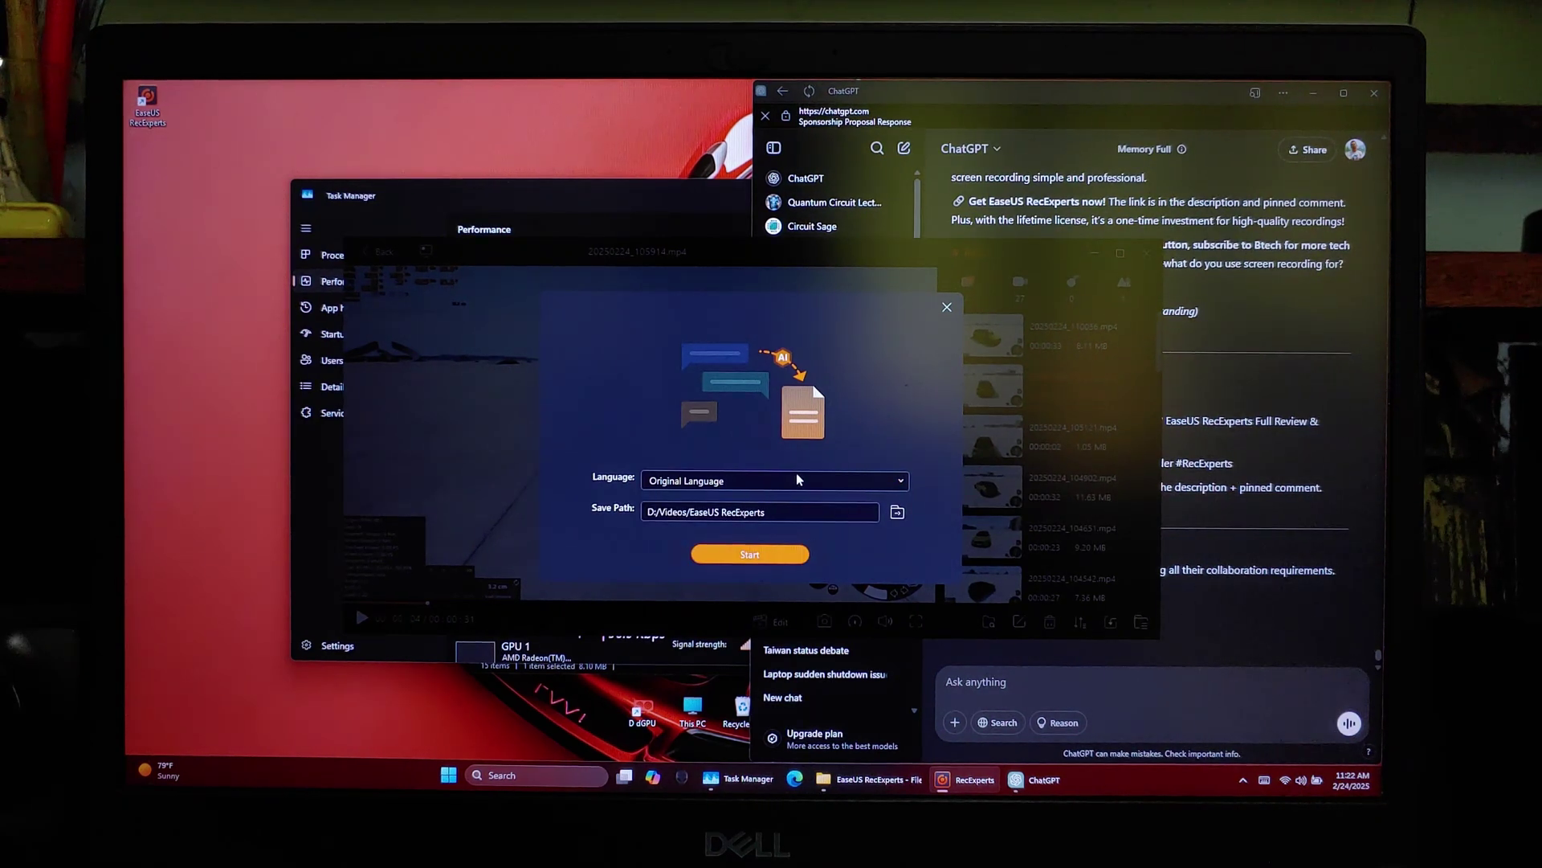
pyautogui.click(796, 478)
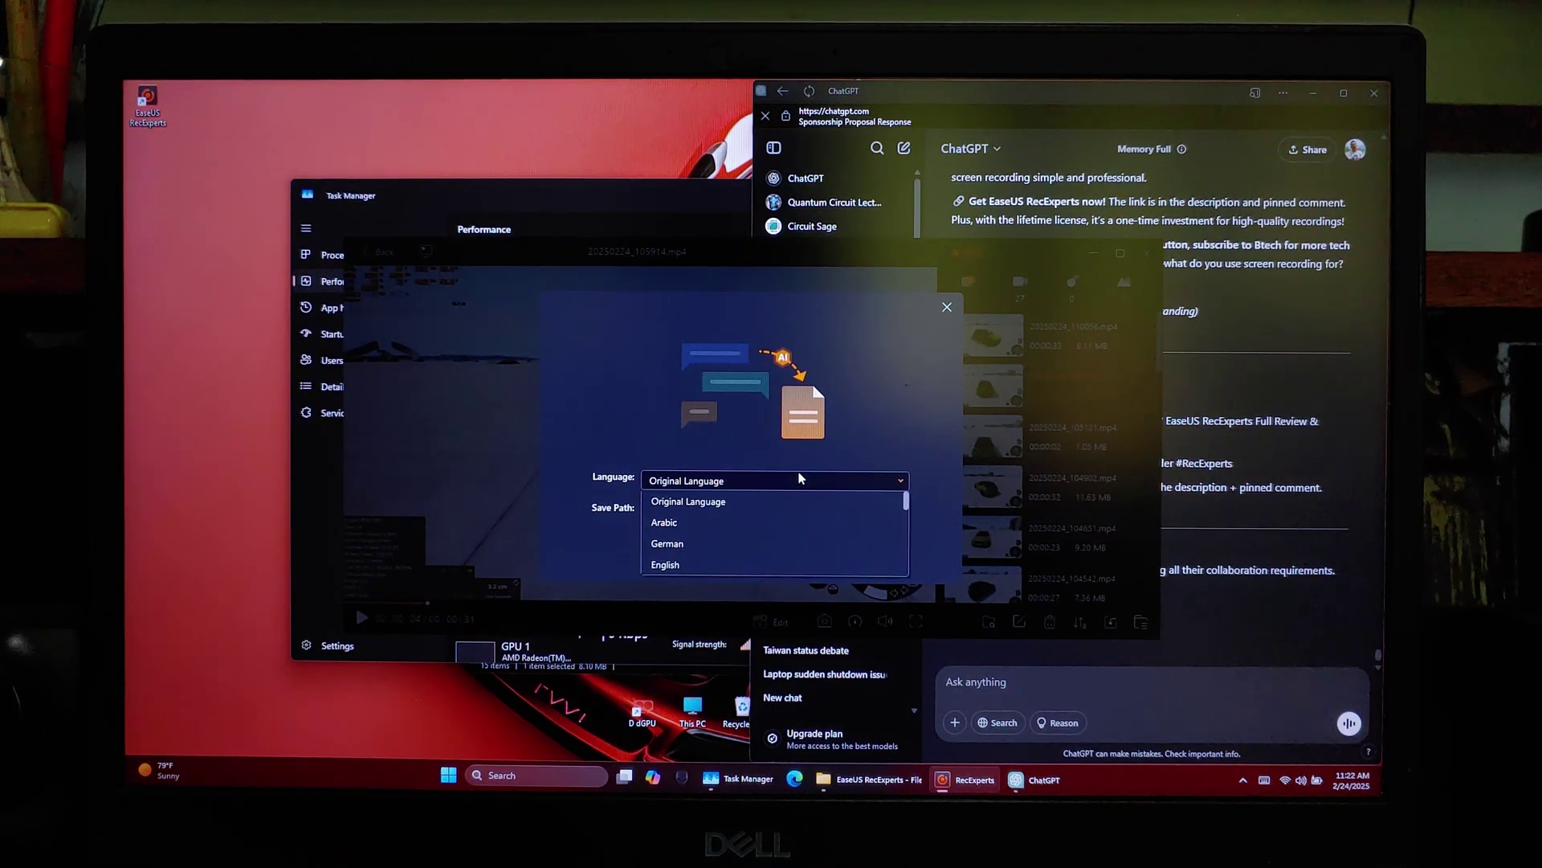
pyautogui.scroll(-3, 760, 524)
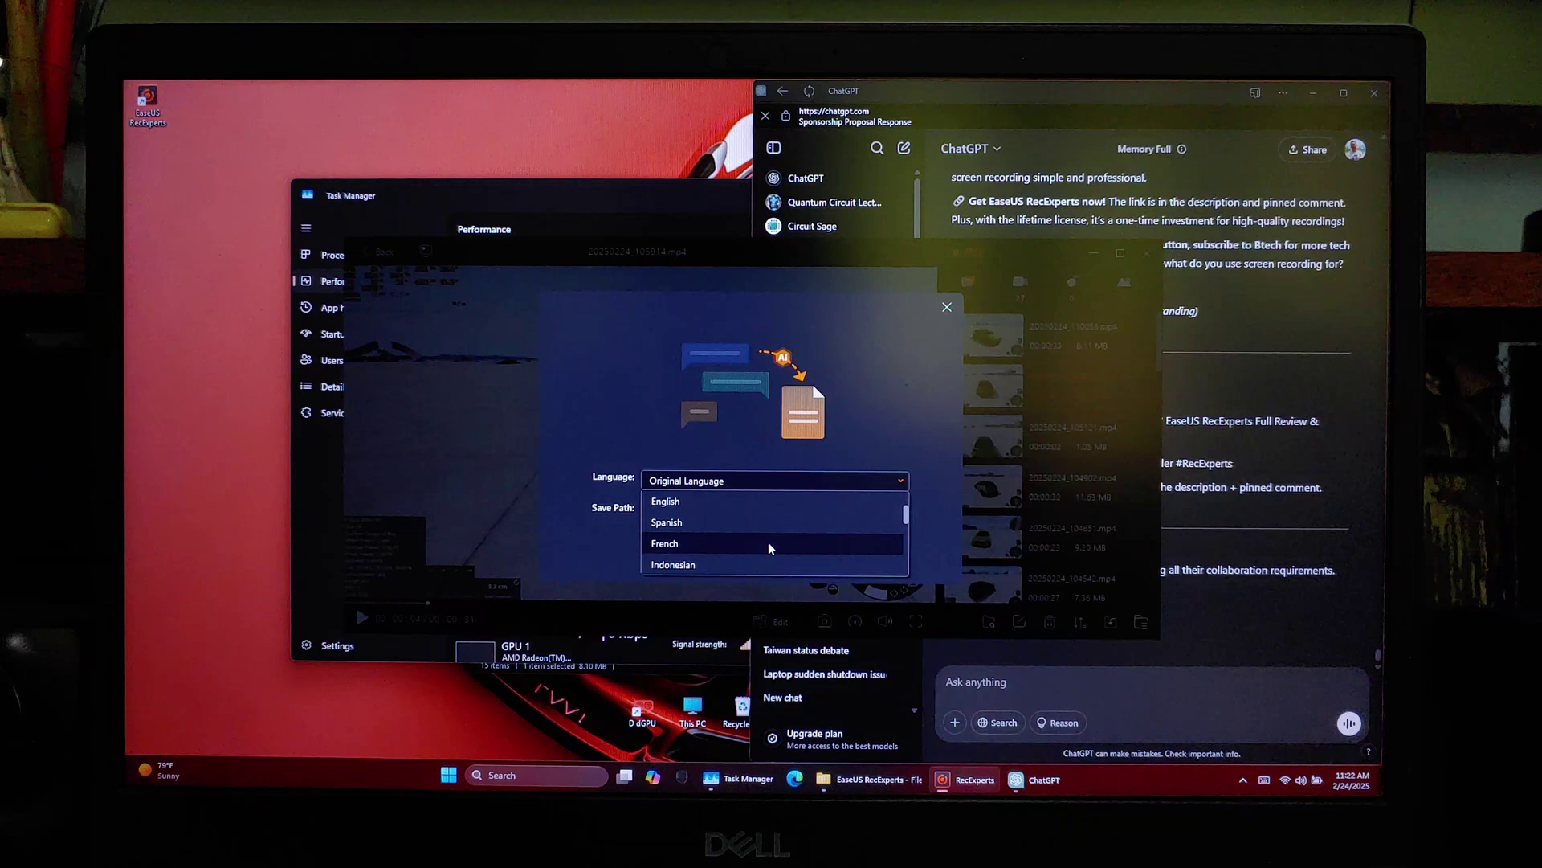
pyautogui.click(730, 502)
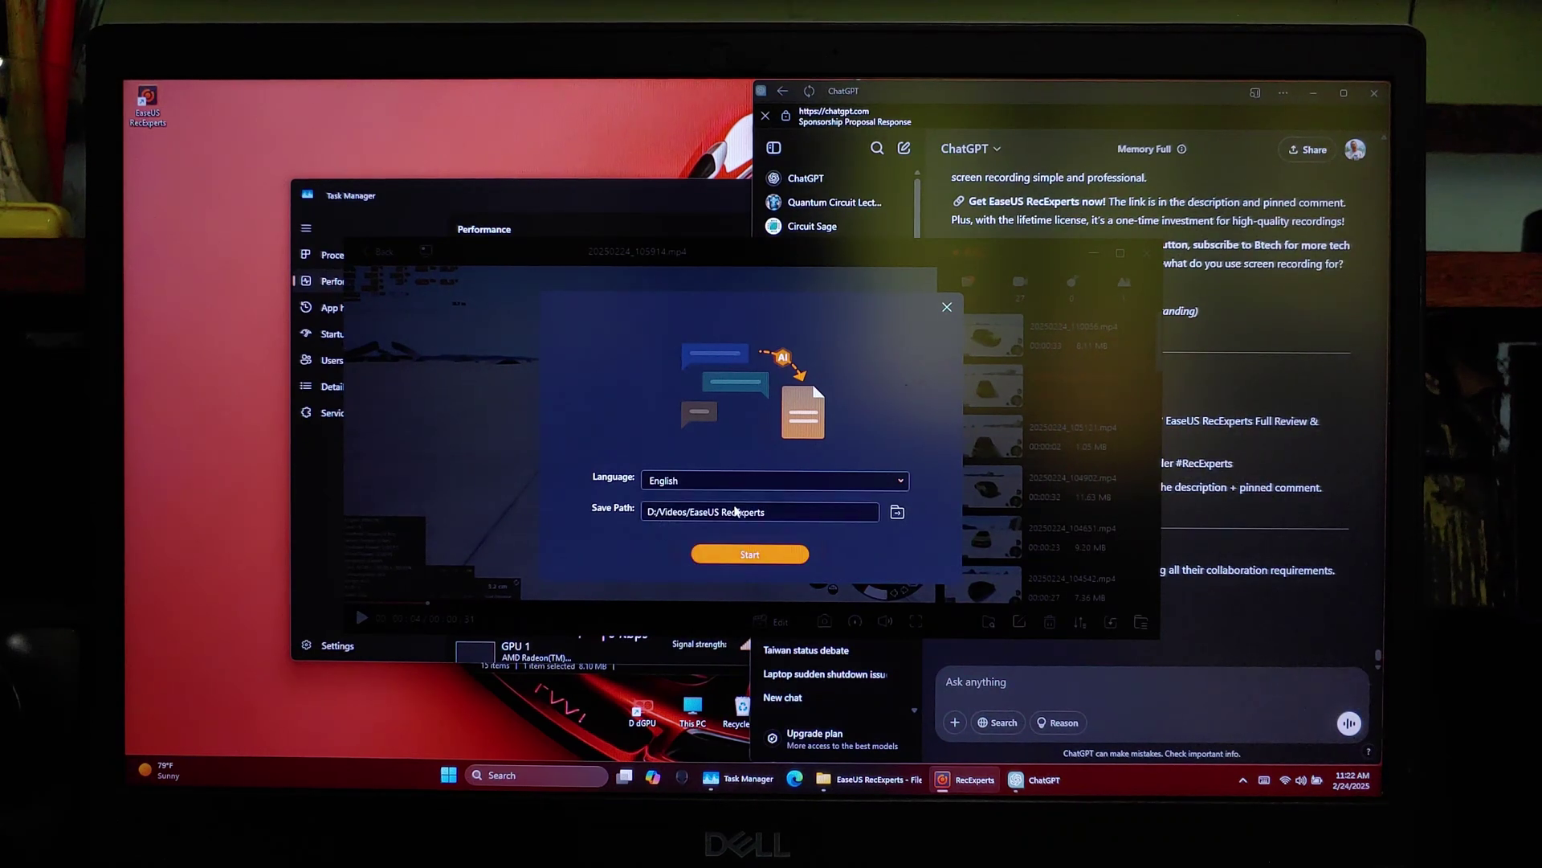
pyautogui.click(760, 558)
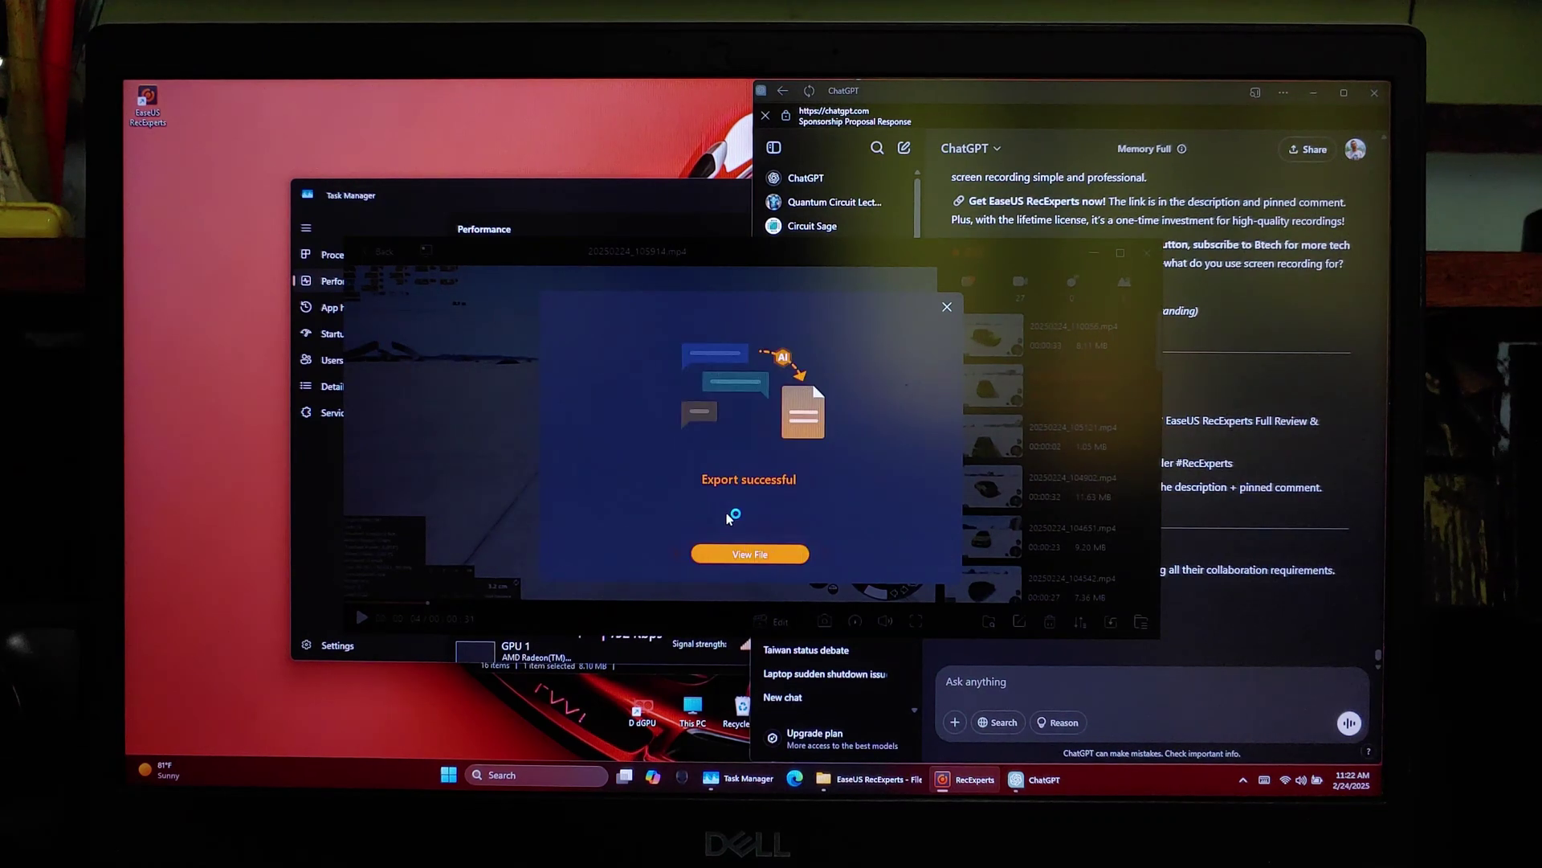
# - Open the exported transcript .txt in Notepad from its folder and select its noise-only text
pyautogui.click(750, 552)
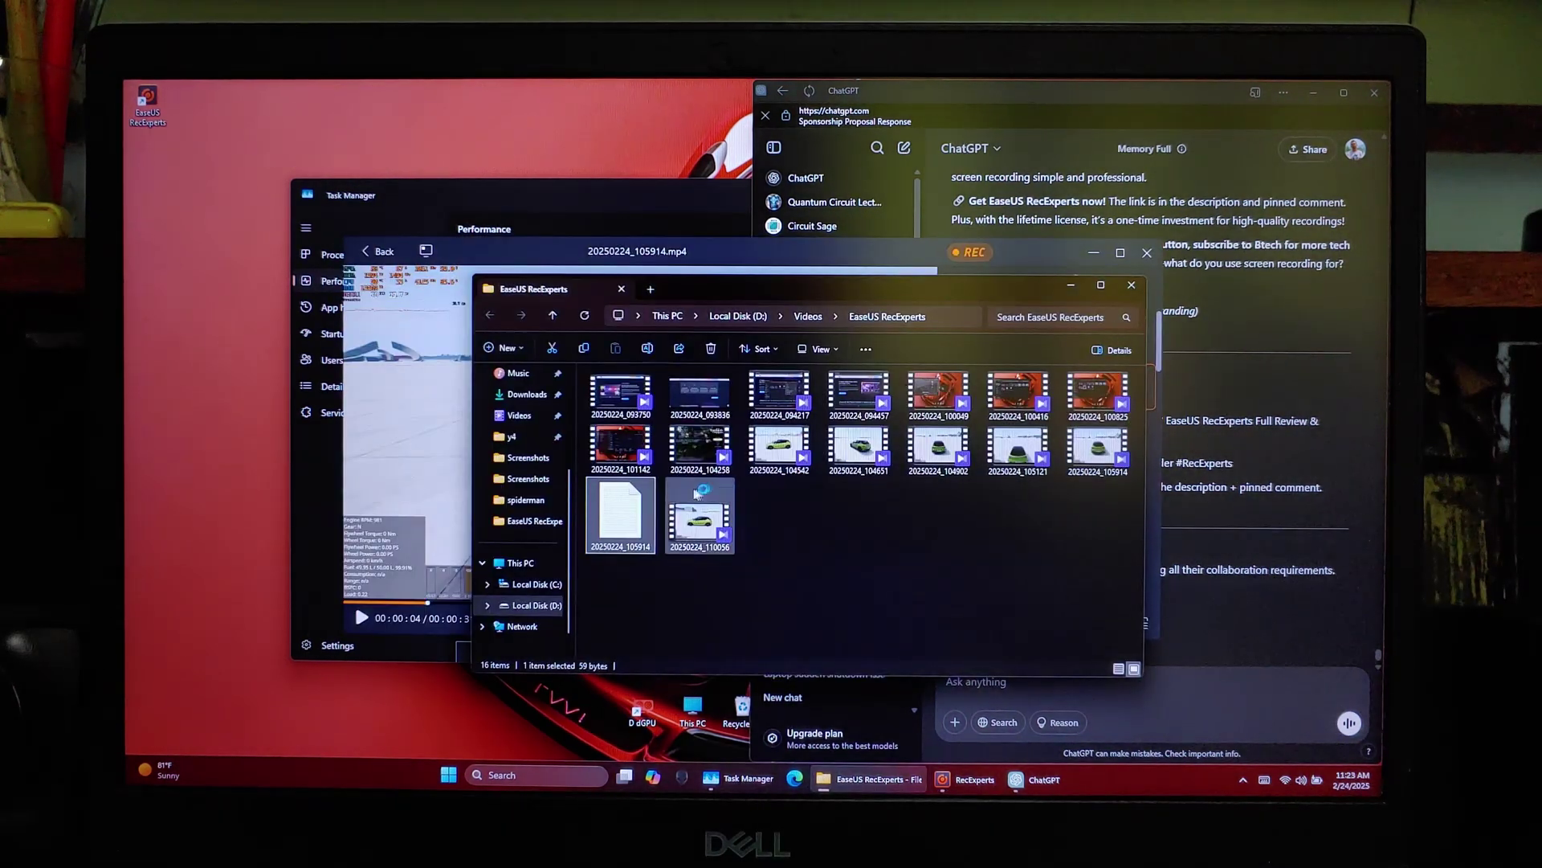
pyautogui.doubleClick(620, 515)
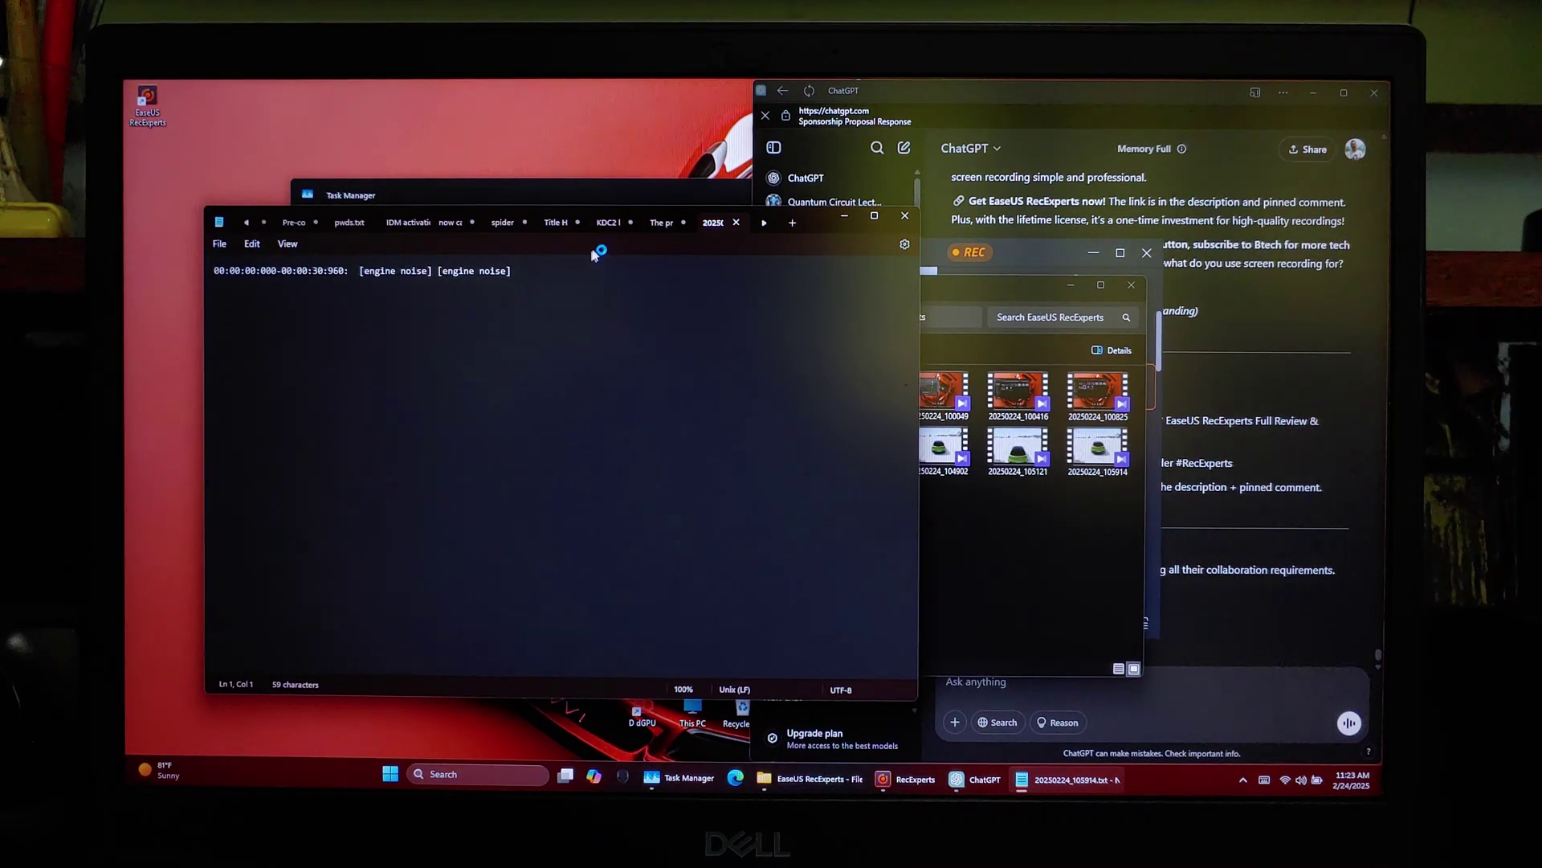
pyautogui.moveTo(511, 271); pyautogui.dragTo(227, 274)
pyautogui.click(516, 331)
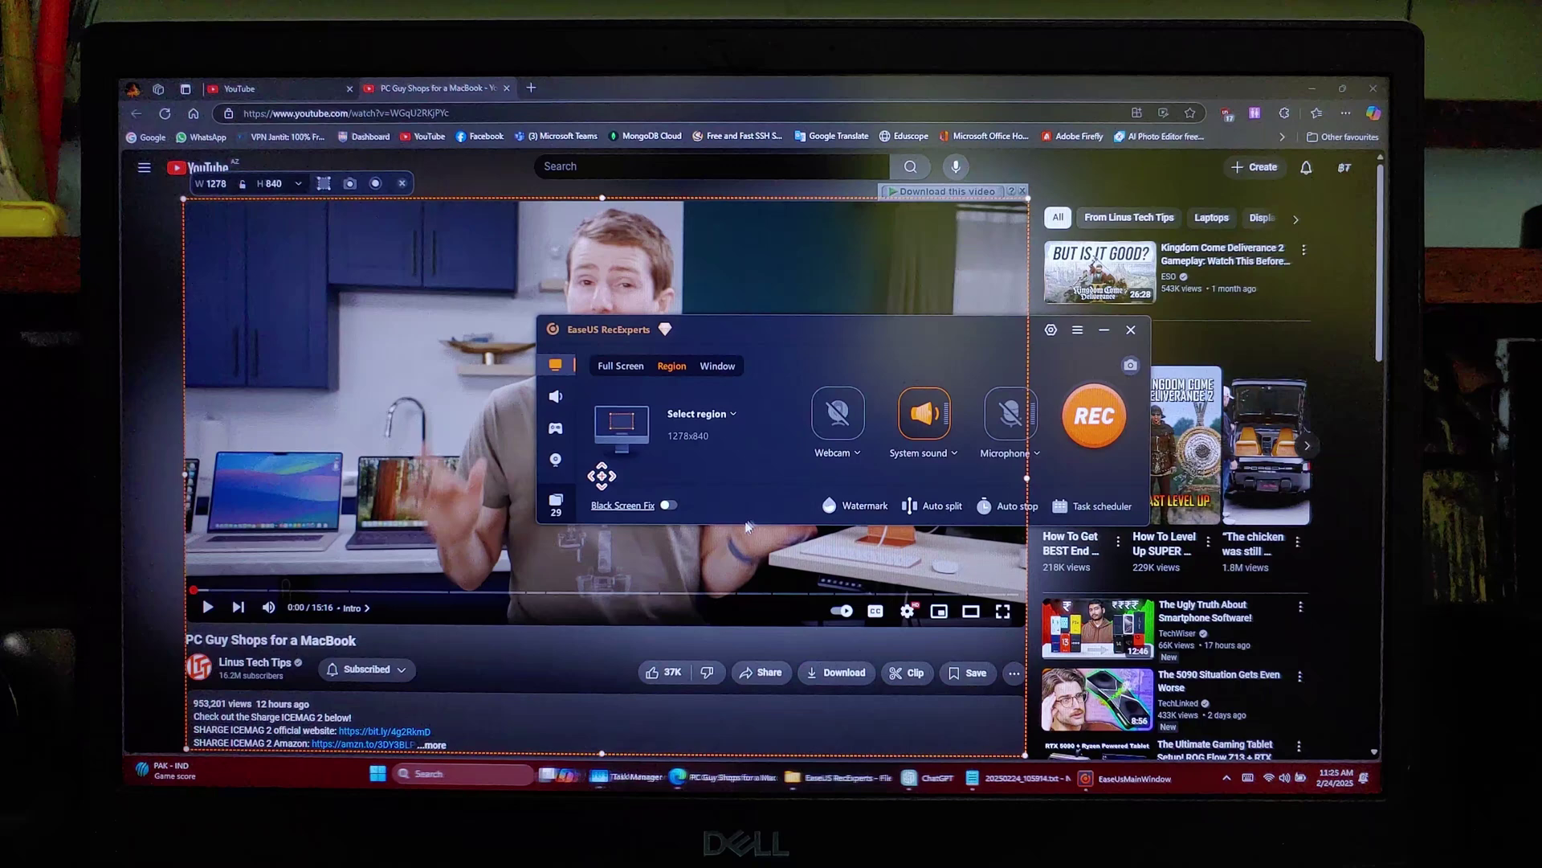
# - Record about 12 seconds of the YouTube video region with F9, pausing the video before stopping
pyautogui.press('F9')
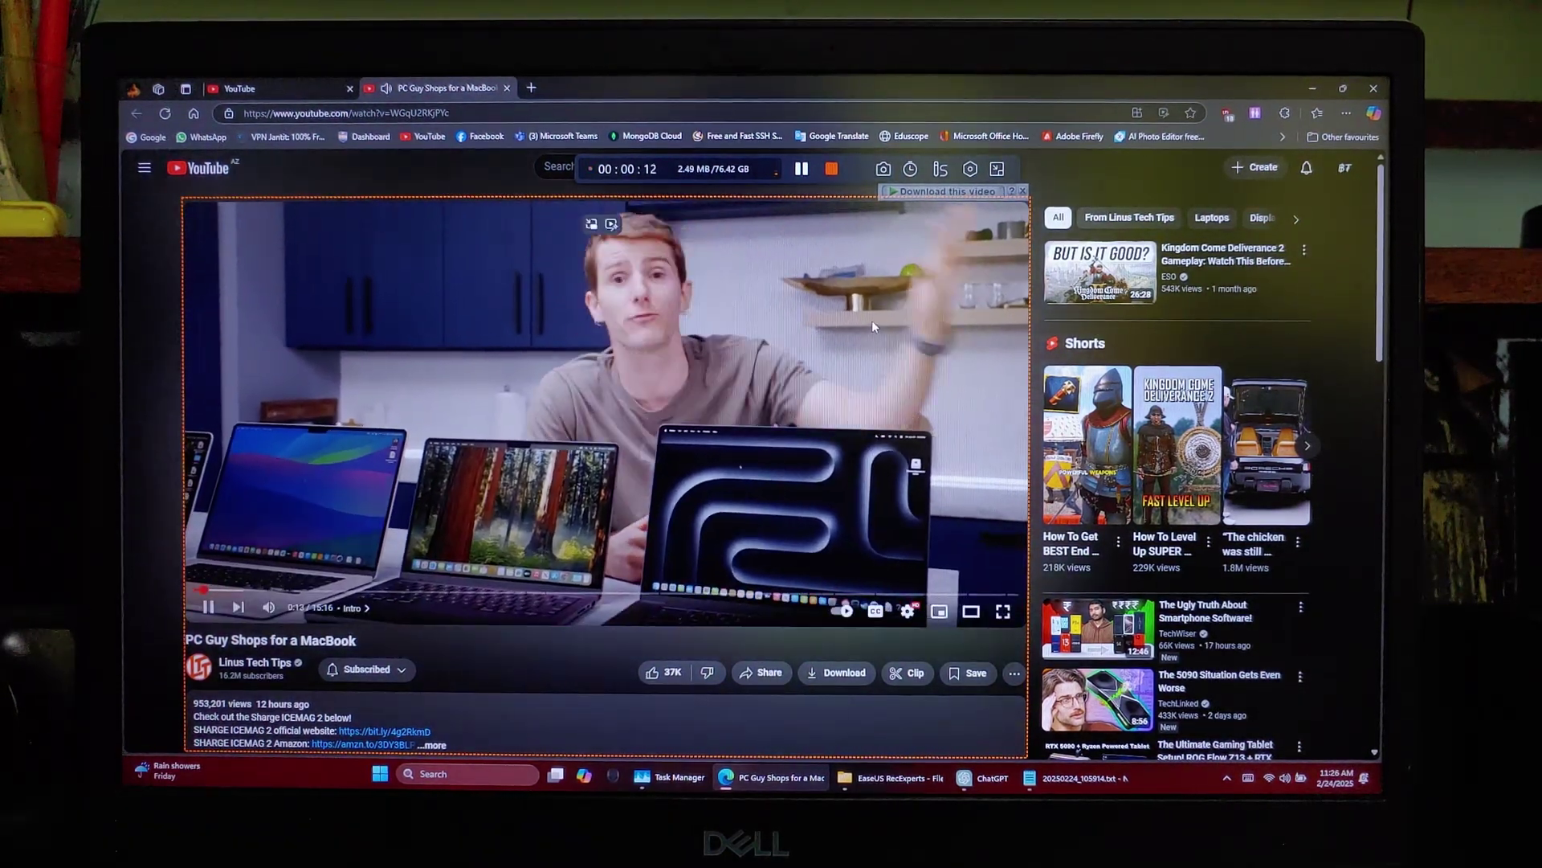
pyautogui.click(873, 319)
pyautogui.click(831, 169)
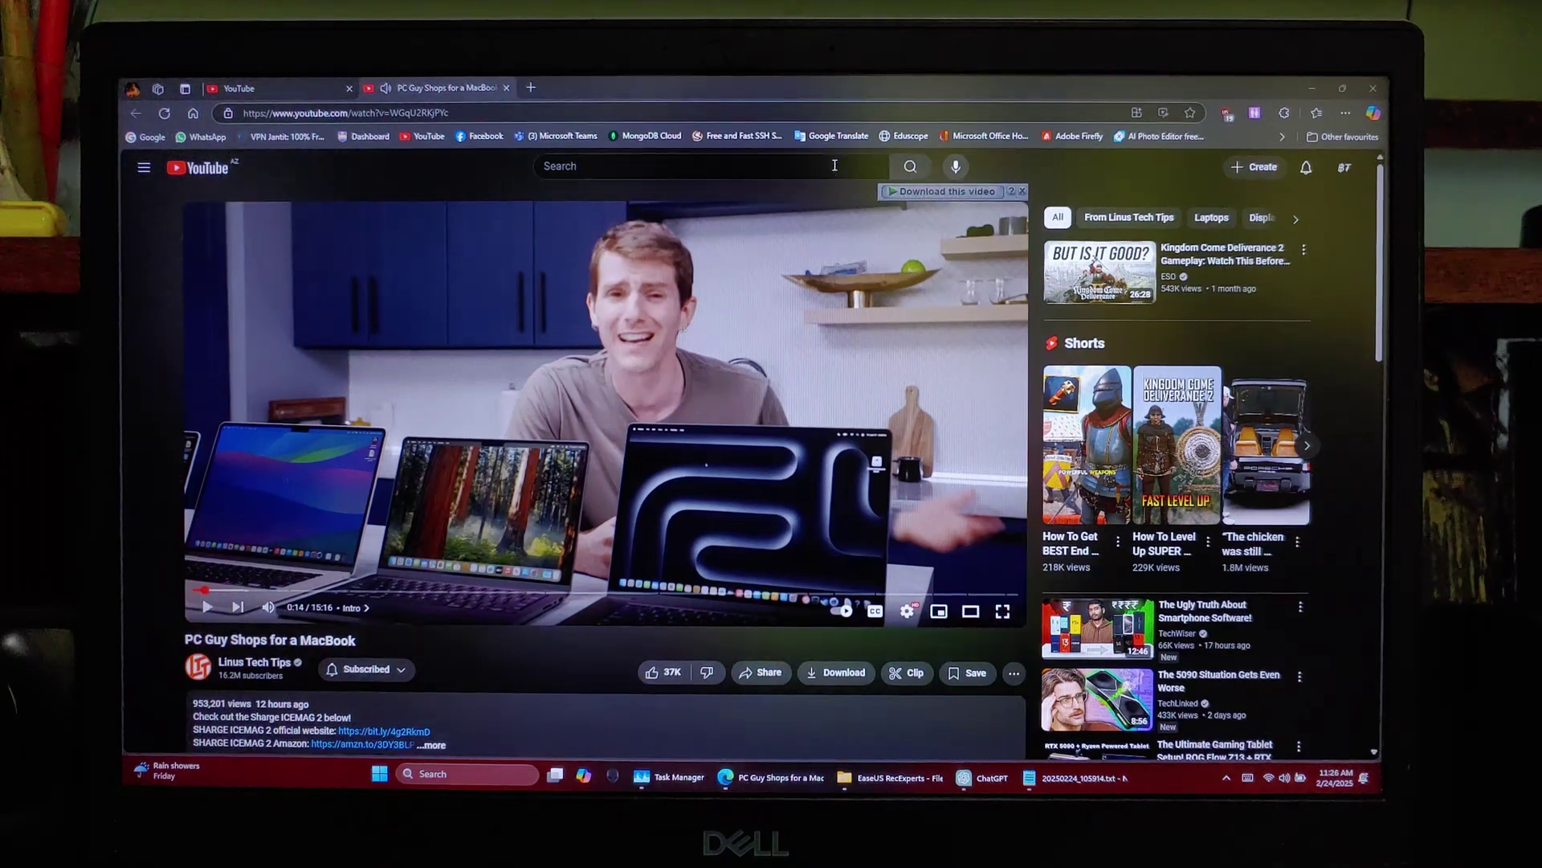
# - Export an AI speech-to-text transcript of the new YouTube recording in the chosen language
pyautogui.click(854, 619)
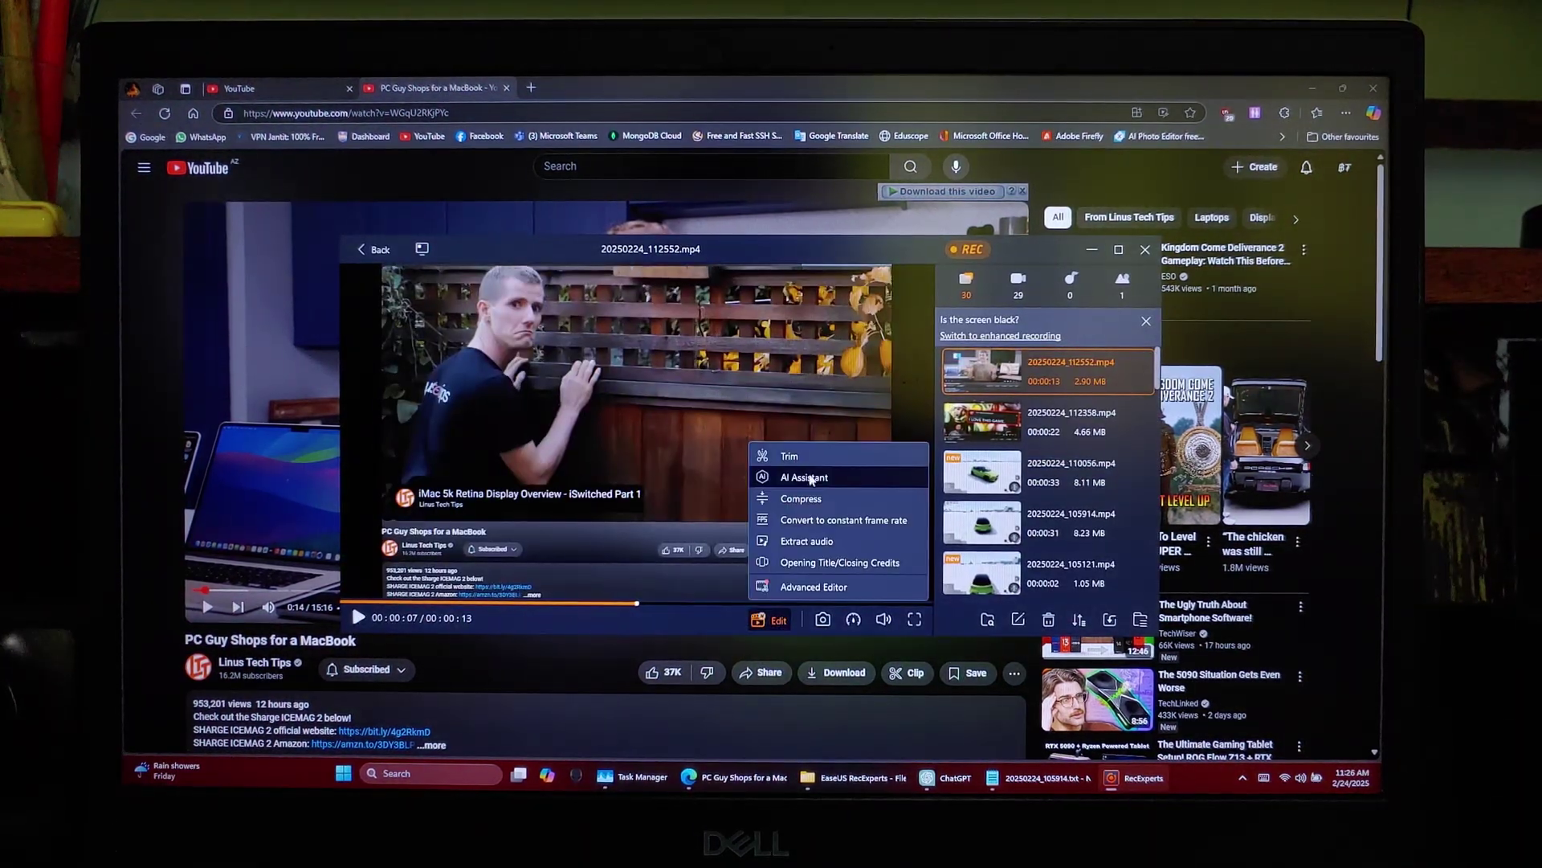
pyautogui.click(783, 531)
pyautogui.click(772, 479)
pyautogui.click(723, 501)
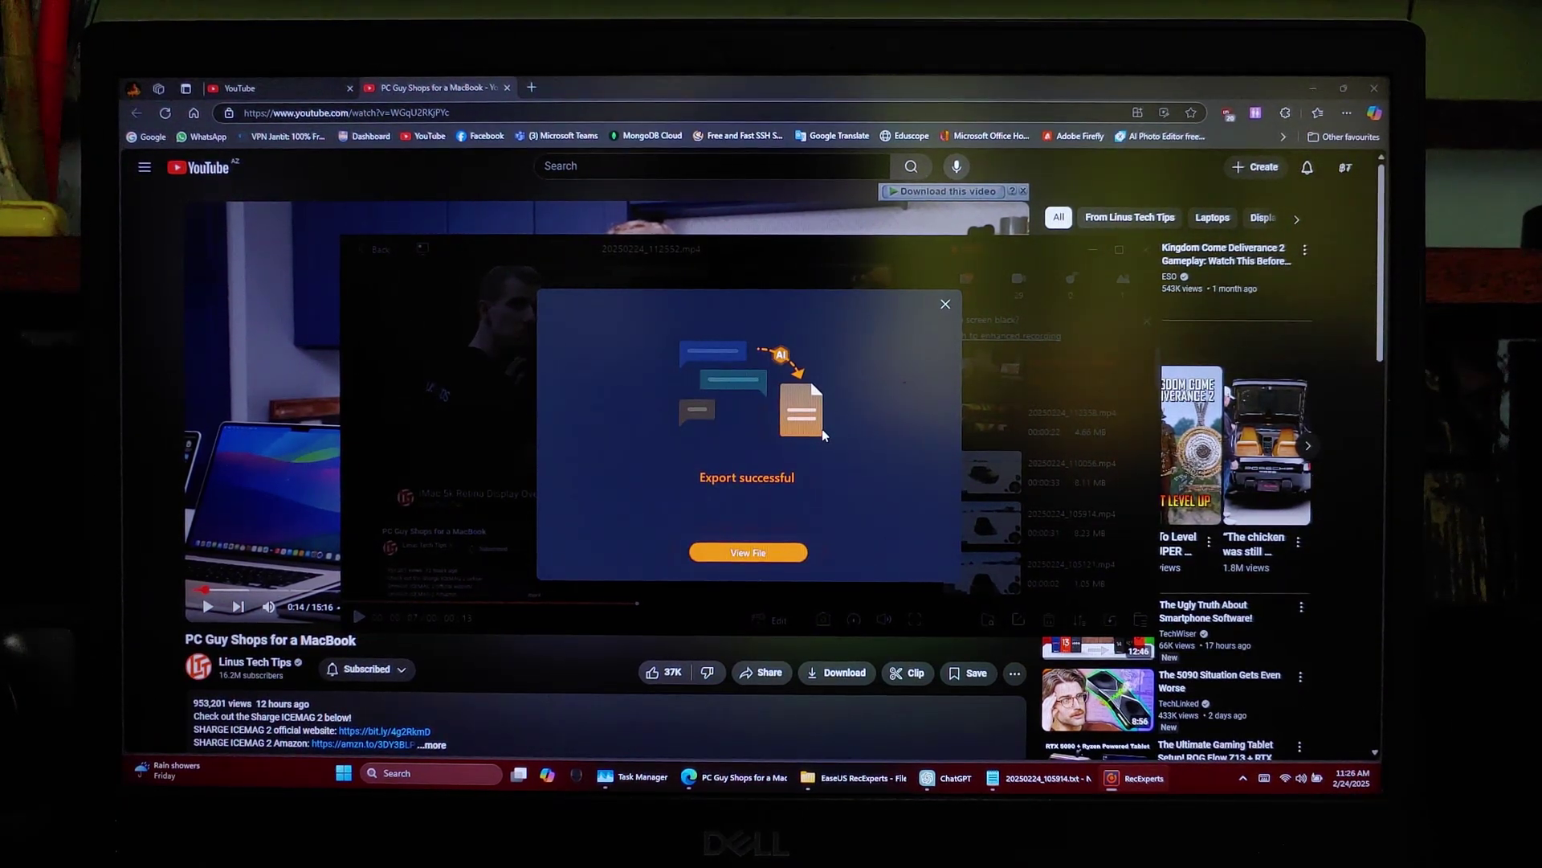
# - Open transcript 20250224_112552 in Notepad and select the text ending in 'macOS.' and 'Windows.'
pyautogui.click(748, 552)
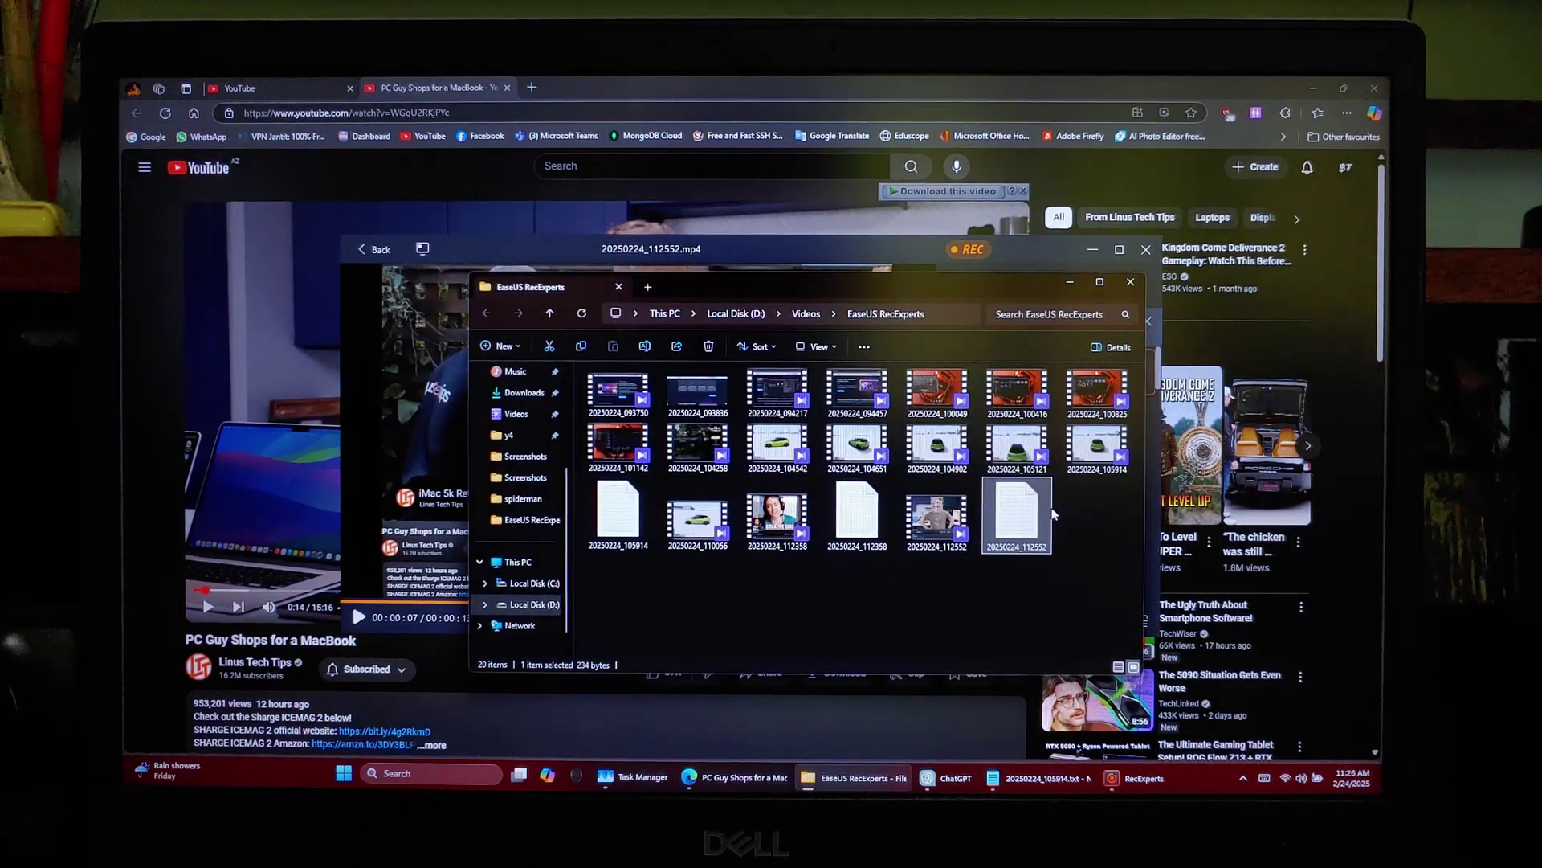
pyautogui.doubleClick(1018, 516)
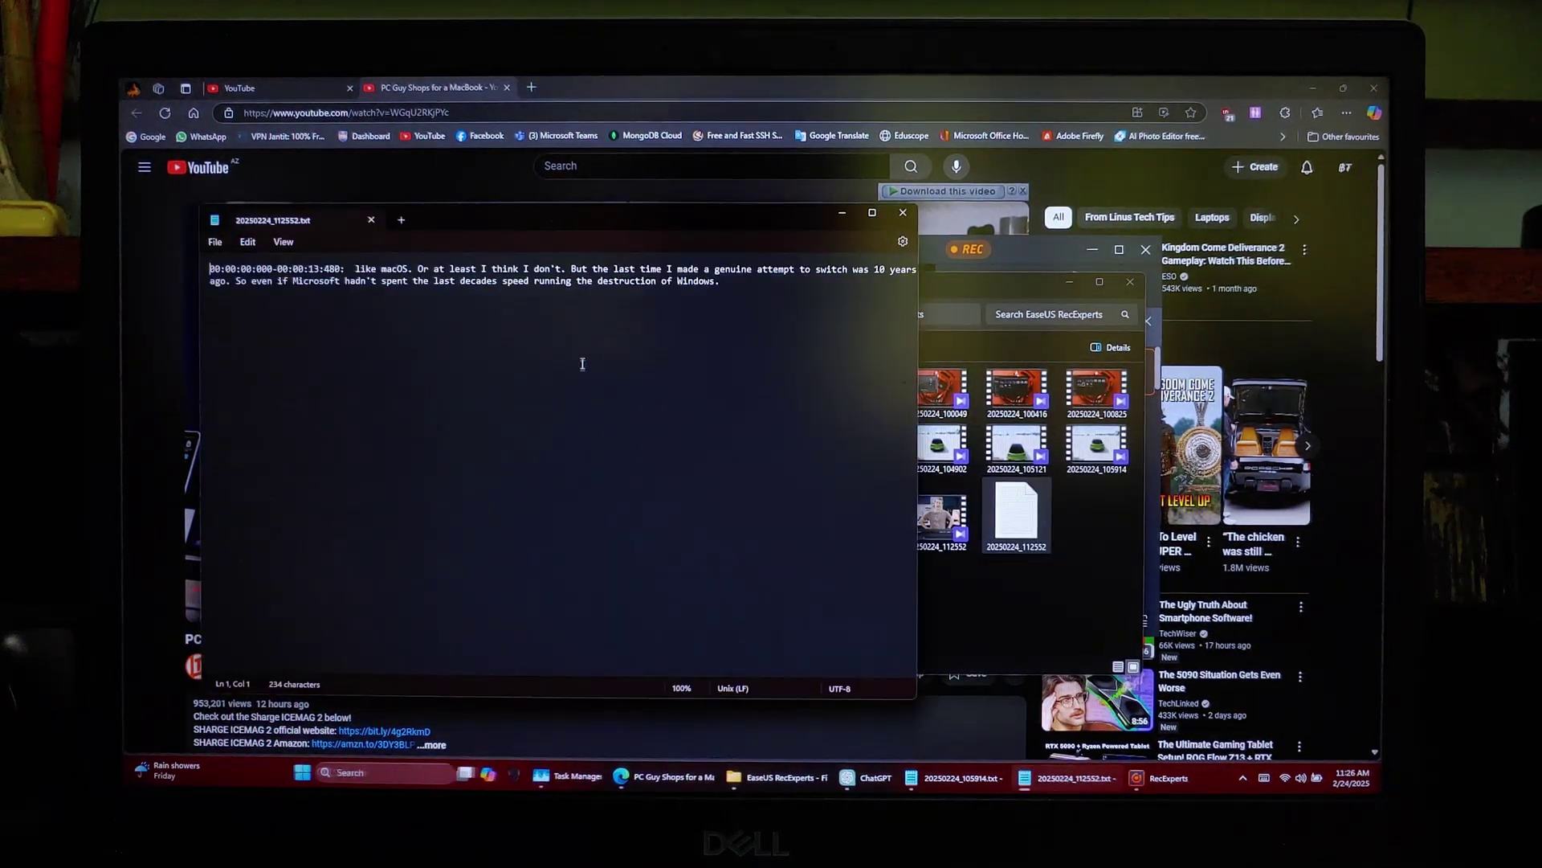
pyautogui.moveTo(358, 269); pyautogui.dragTo(425, 268)
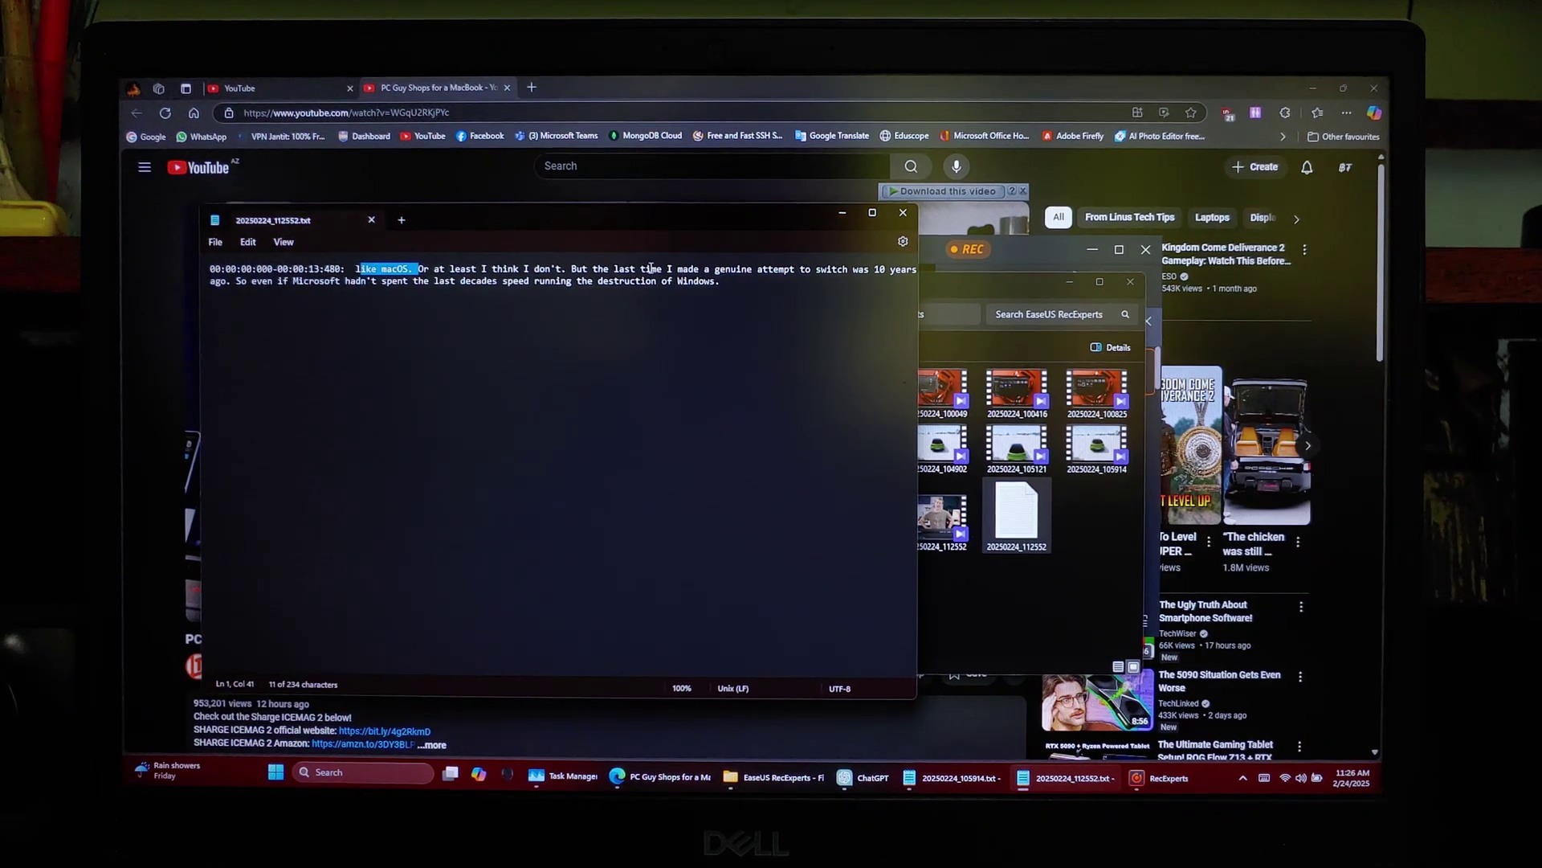
pyautogui.click(675, 275)
pyautogui.moveTo(725, 281); pyautogui.dragTo(381, 282)
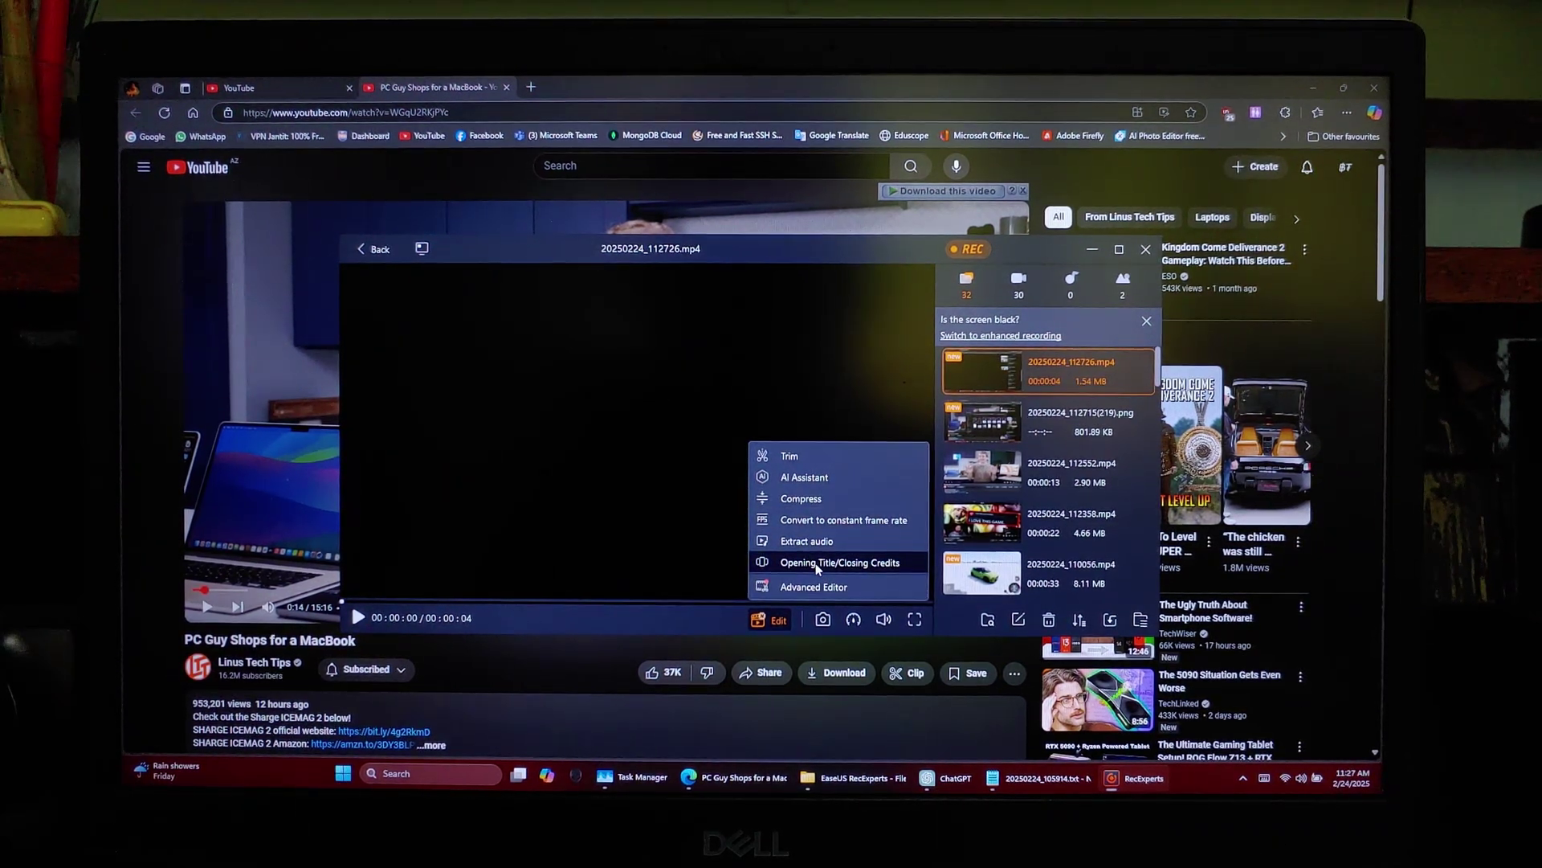
# - Install EaseUS Video Editor from the recording's full video editor option
pyautogui.click(851, 588)
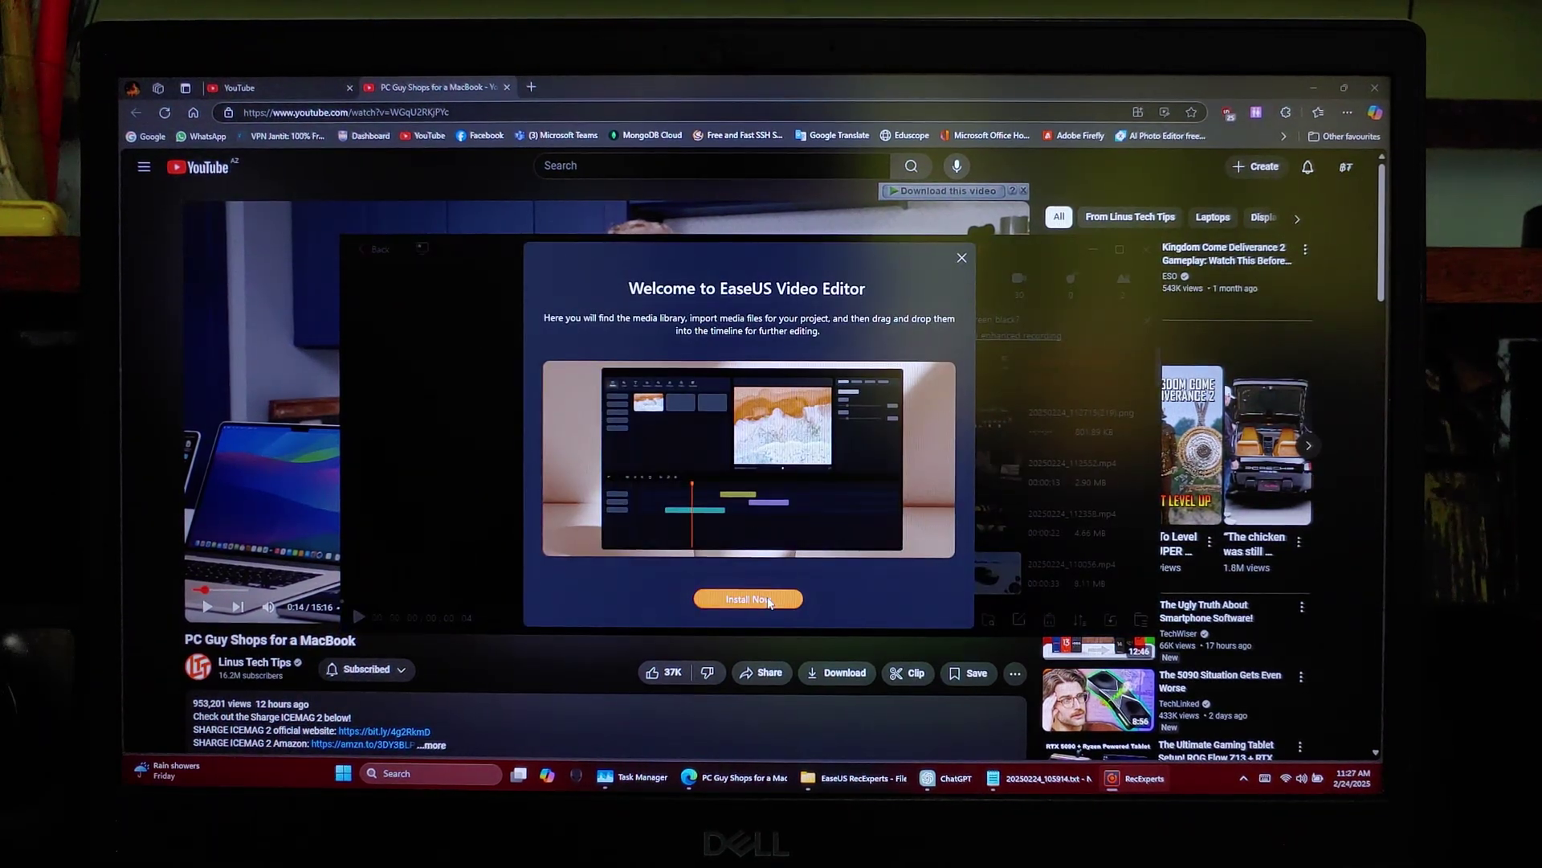
pyautogui.click(769, 602)
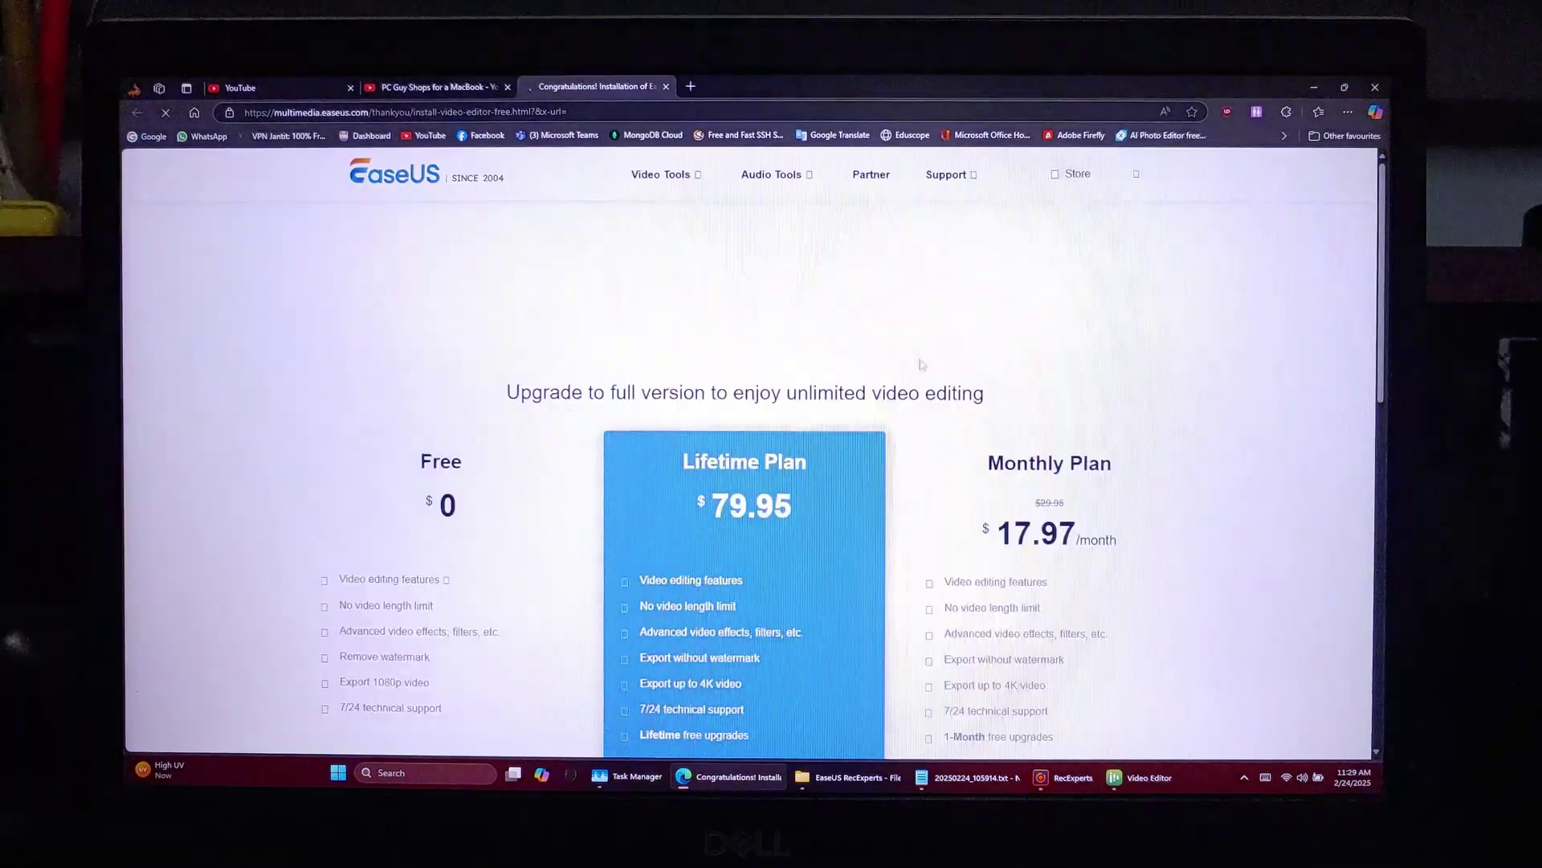
pyautogui.scroll(-3, 687, 464)
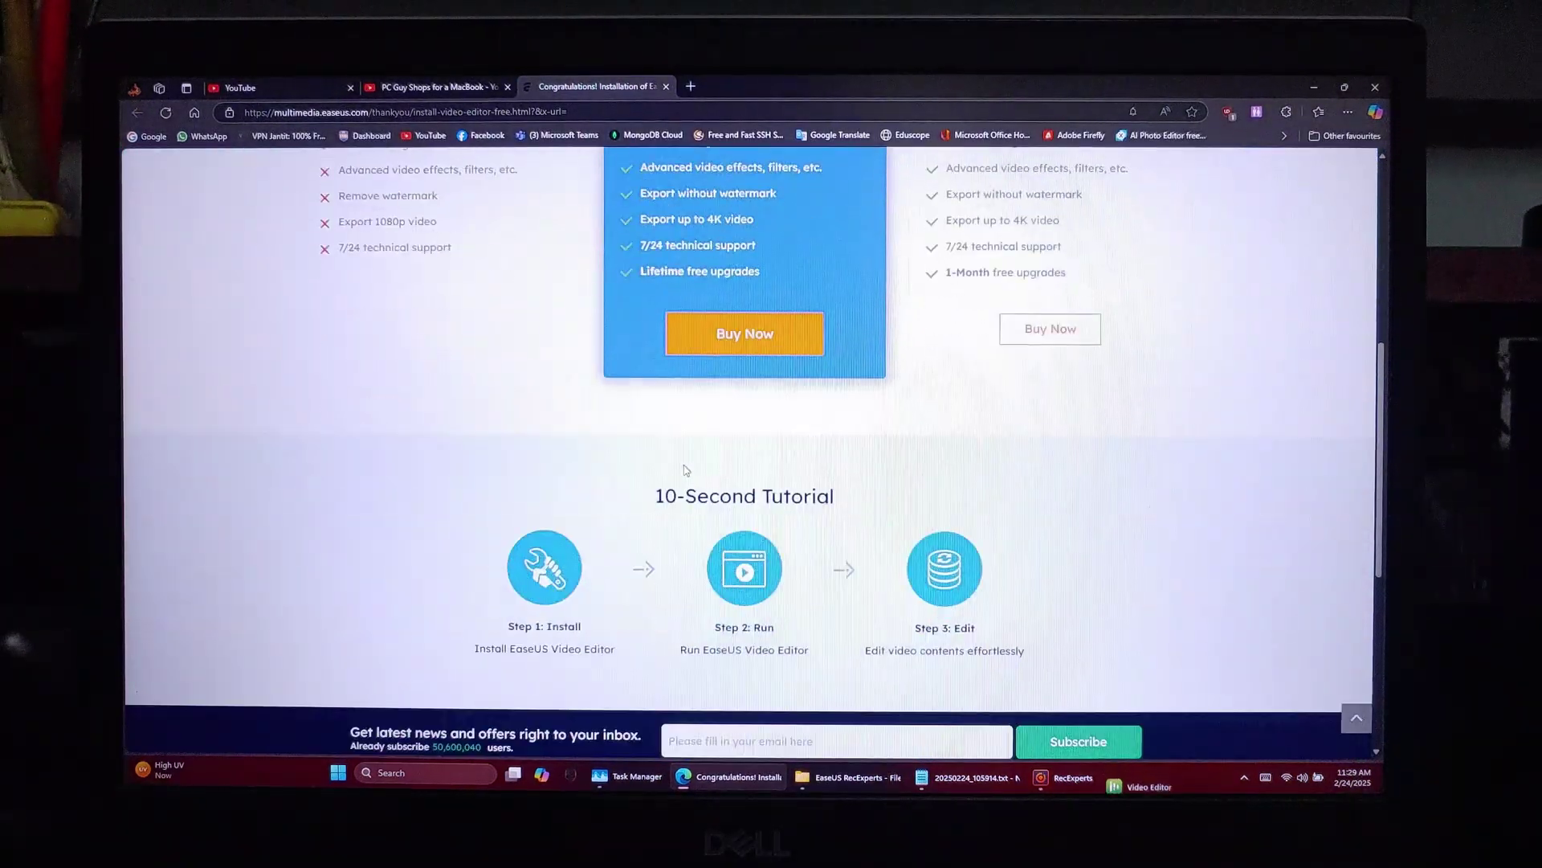
pyautogui.scroll(5, 688, 464)
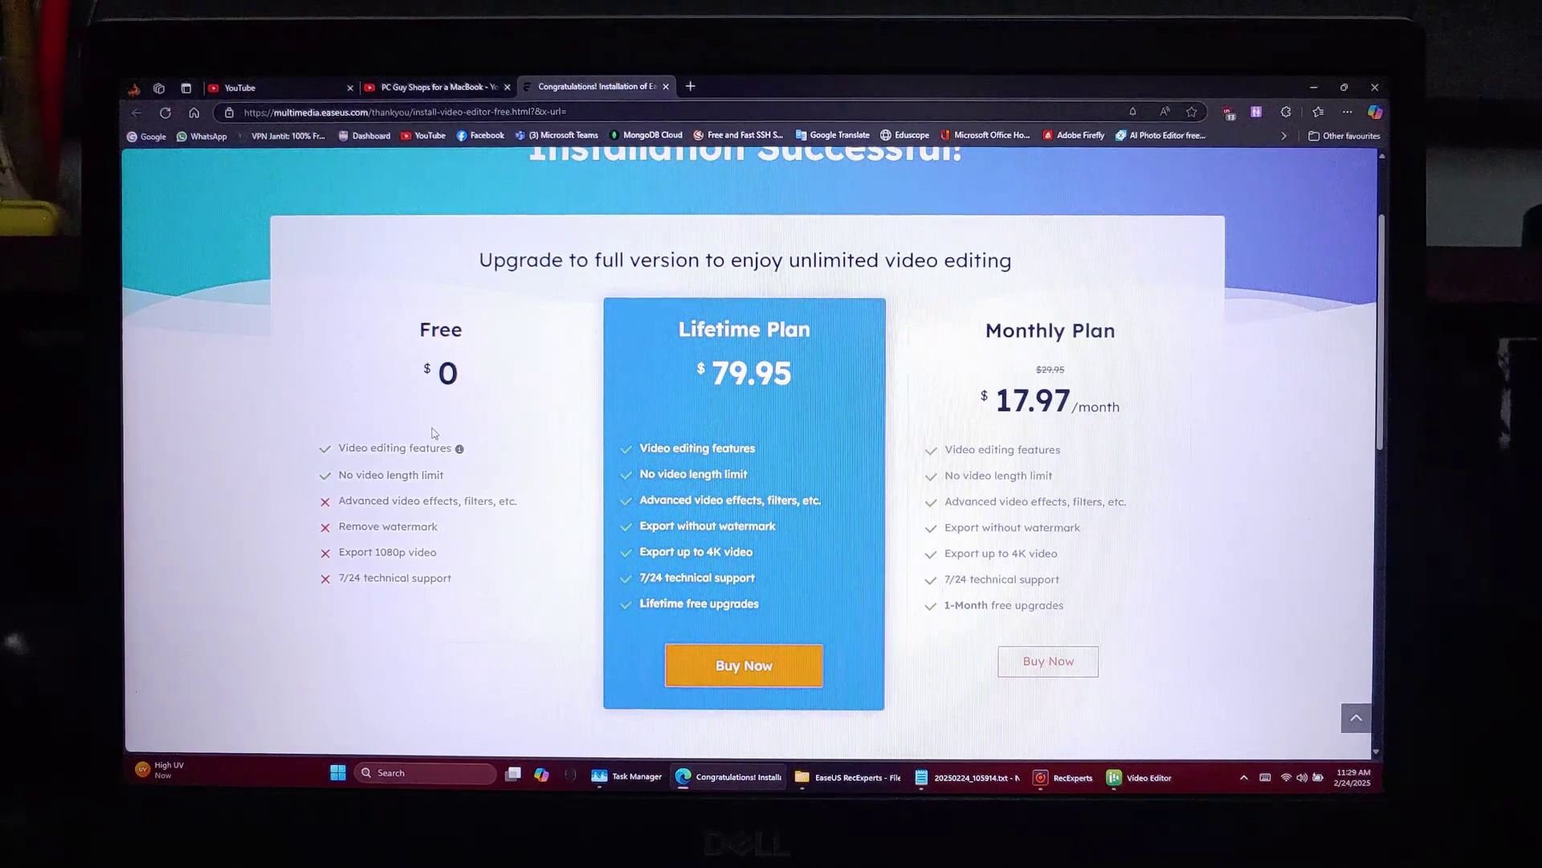
pyautogui.scroll(3, 434, 432)
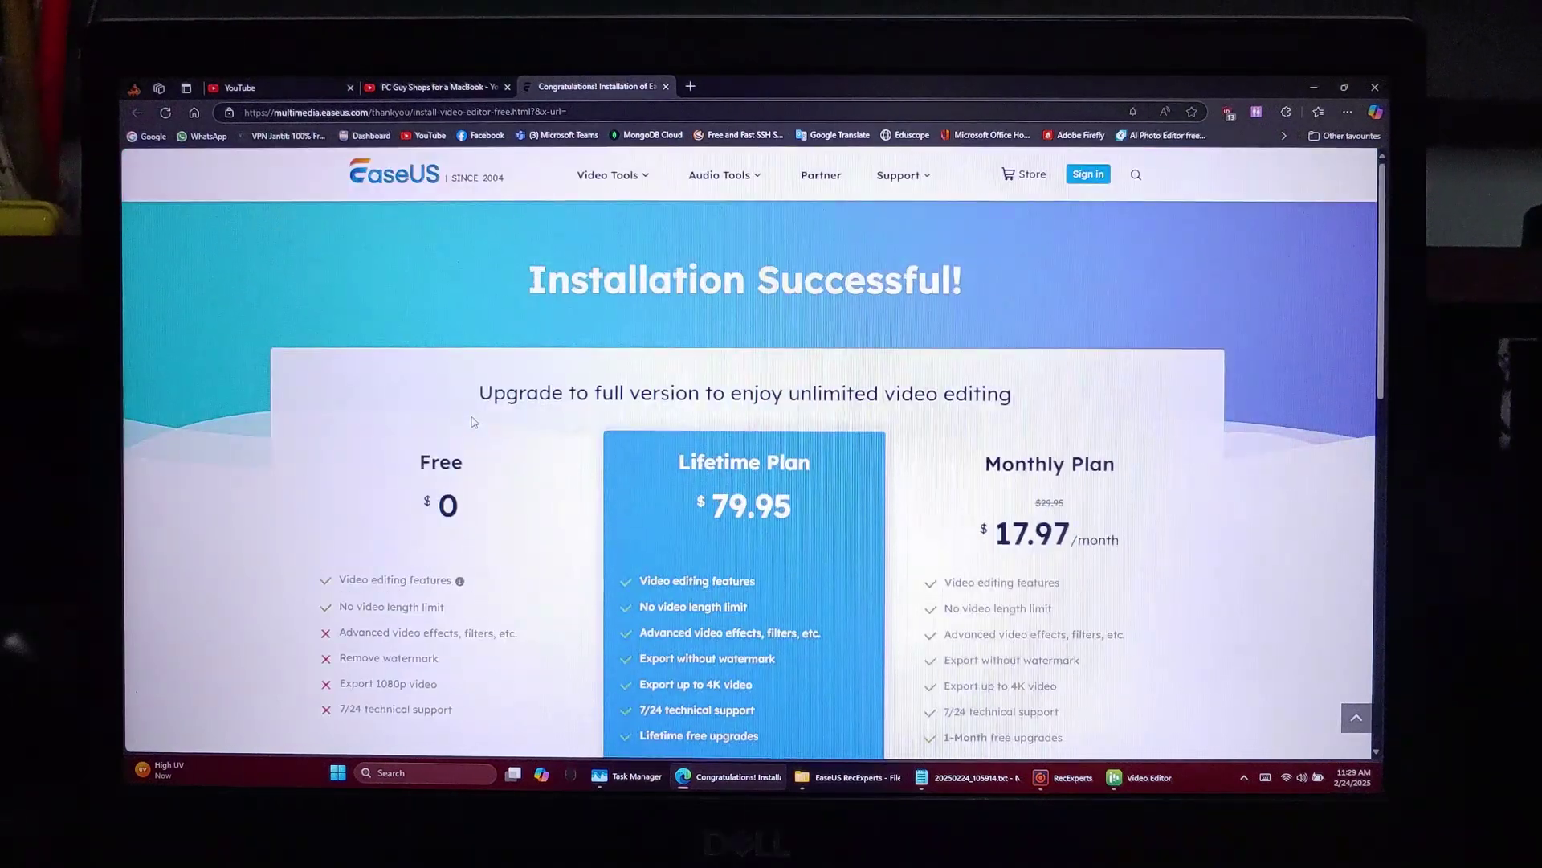
# - Open the latest recording in EaseUS Video Editor's Advanced Editor and scrub its timeline
pyautogui.click(1314, 87)
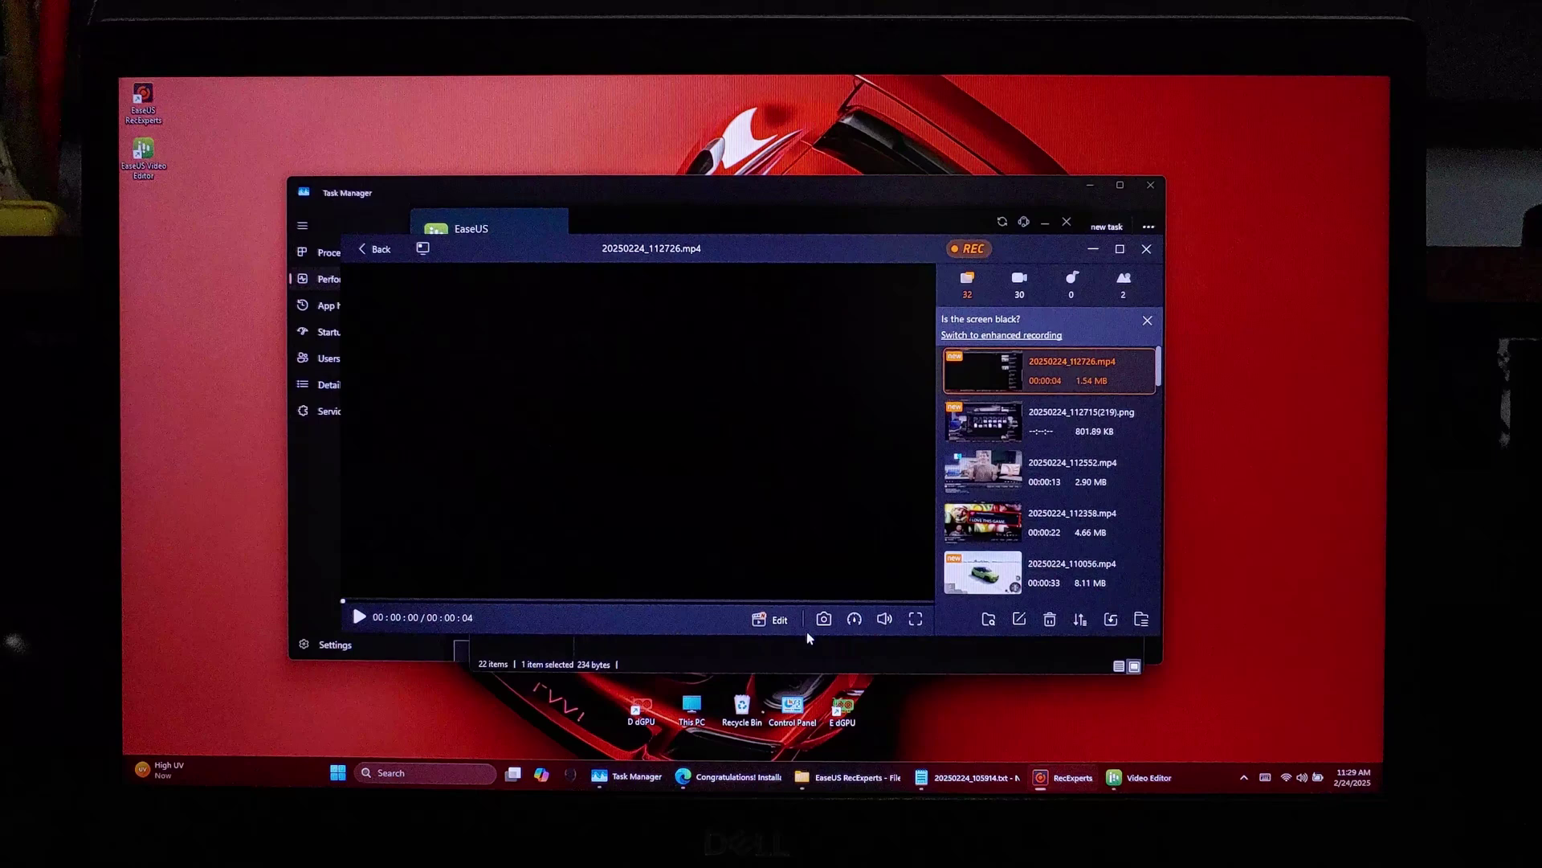
pyautogui.click(771, 618)
pyautogui.click(813, 586)
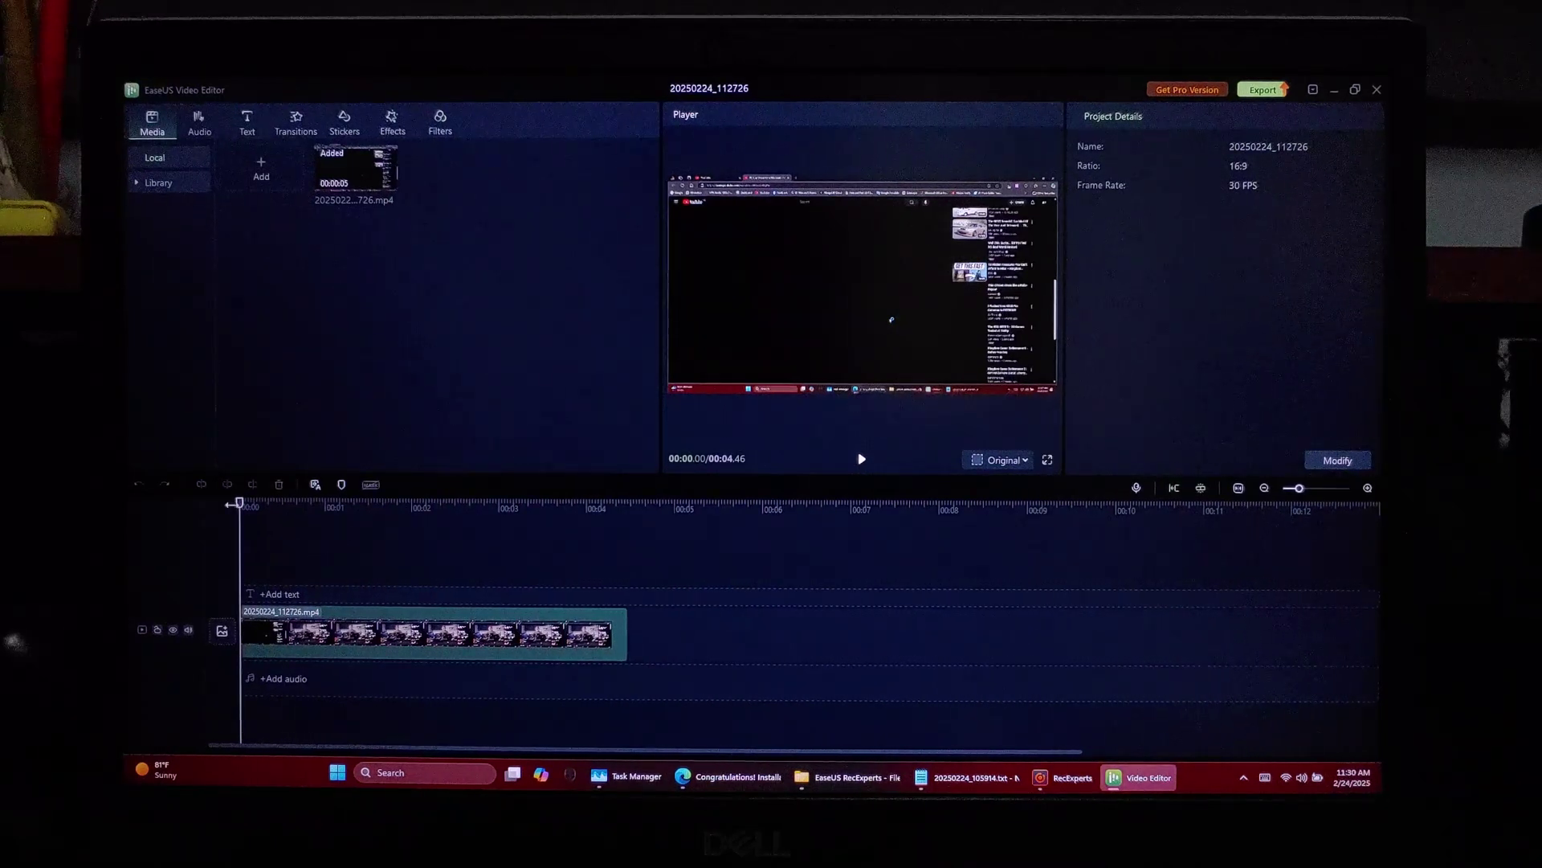
pyautogui.moveTo(241, 506); pyautogui.dragTo(598, 531)
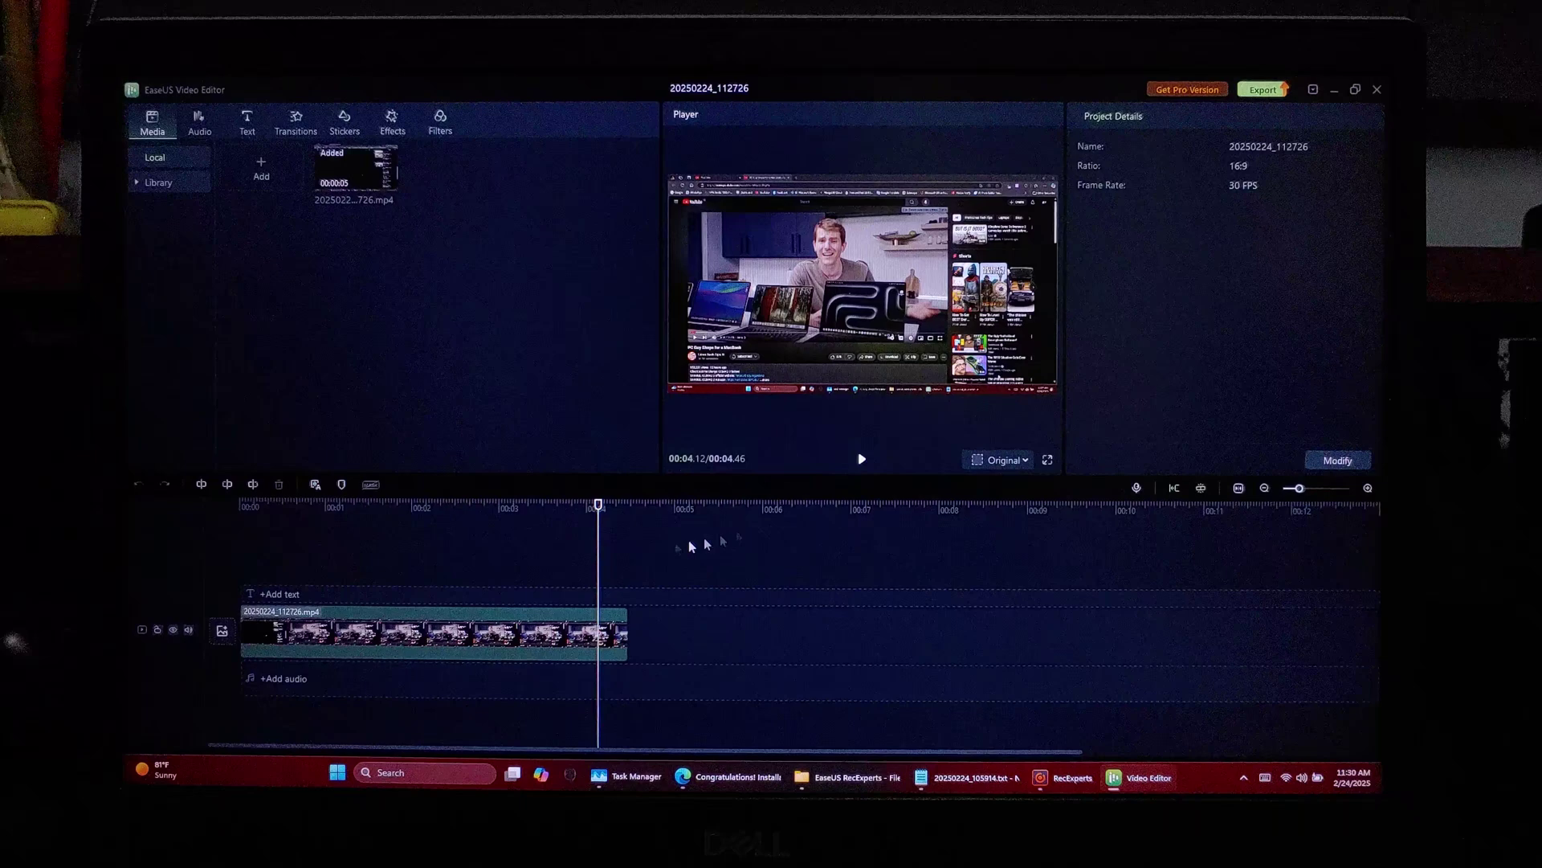
pyautogui.scroll(-2, 596, 504)
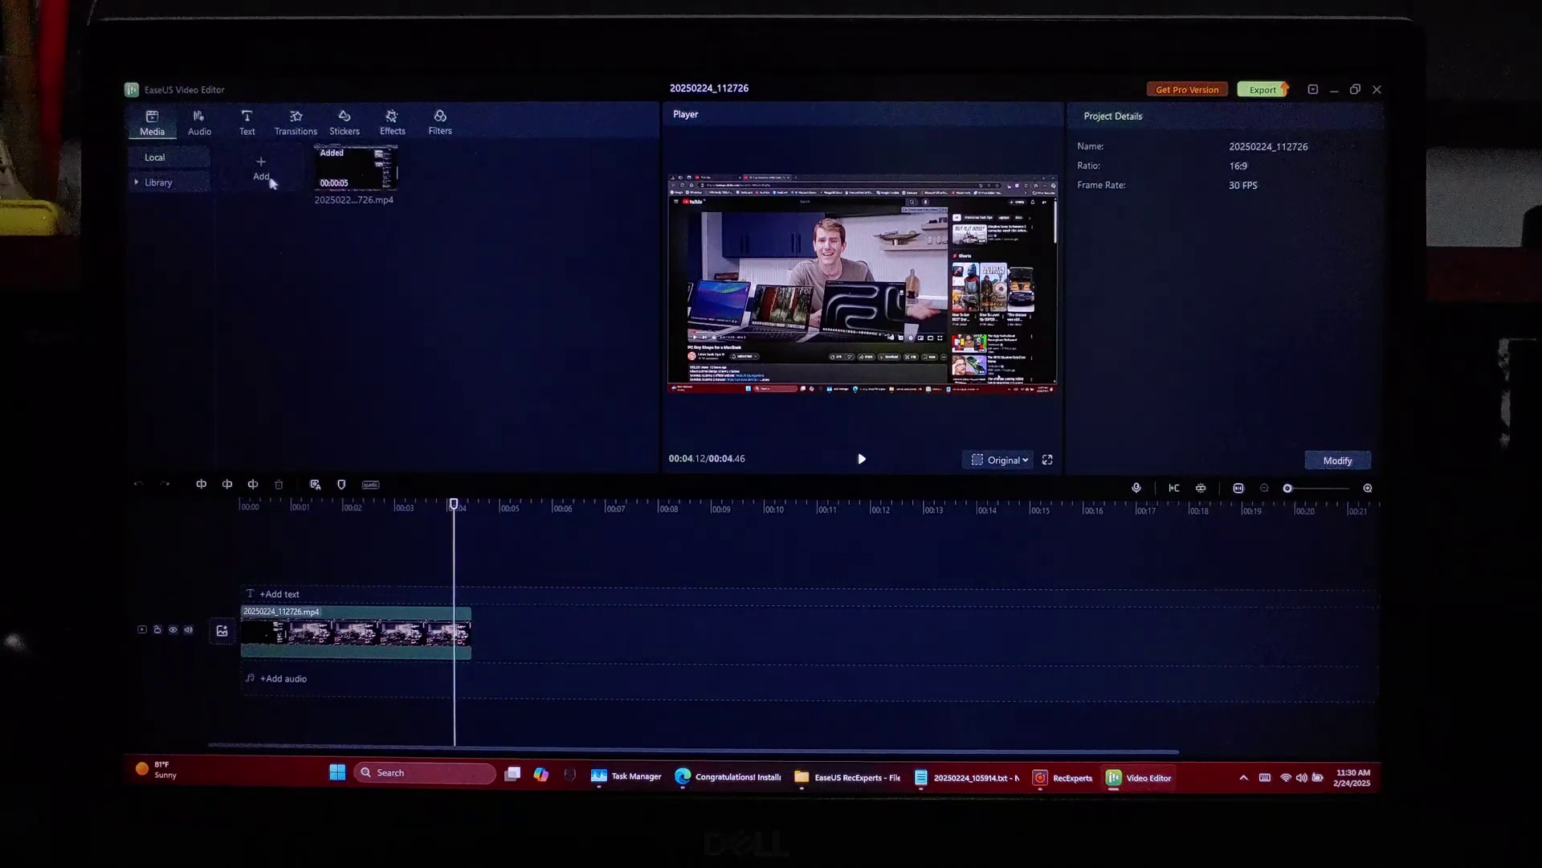
# - Import the Grand Theft Auto VI trailer with Ctrl+I and scrub into it
pyautogui.hotkey('ctrl', 'i')
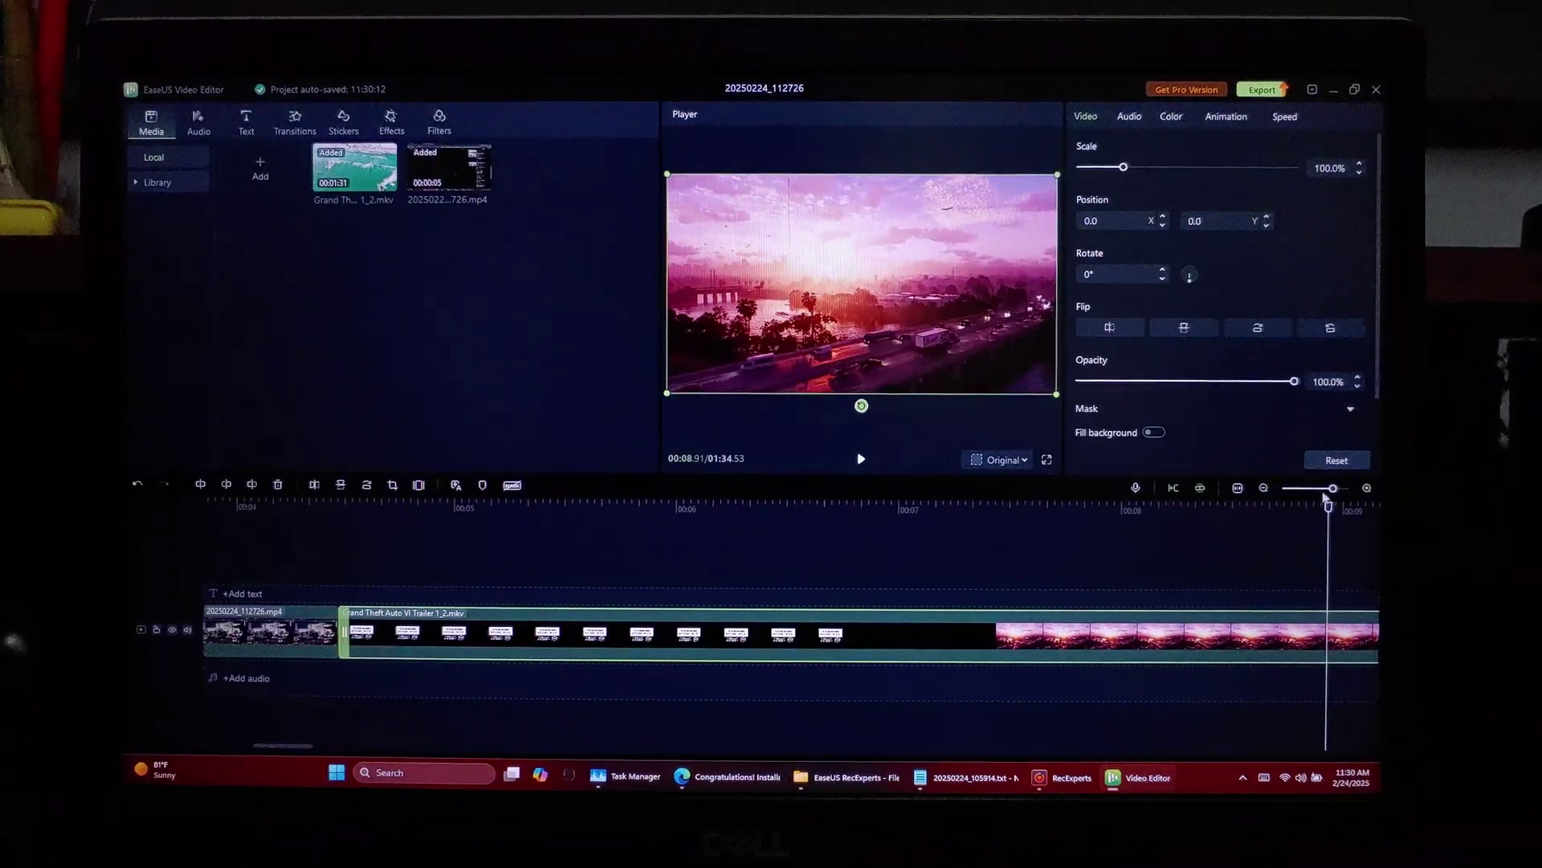
pyautogui.click(1303, 487)
pyautogui.moveTo(260, 506); pyautogui.dragTo(691, 508)
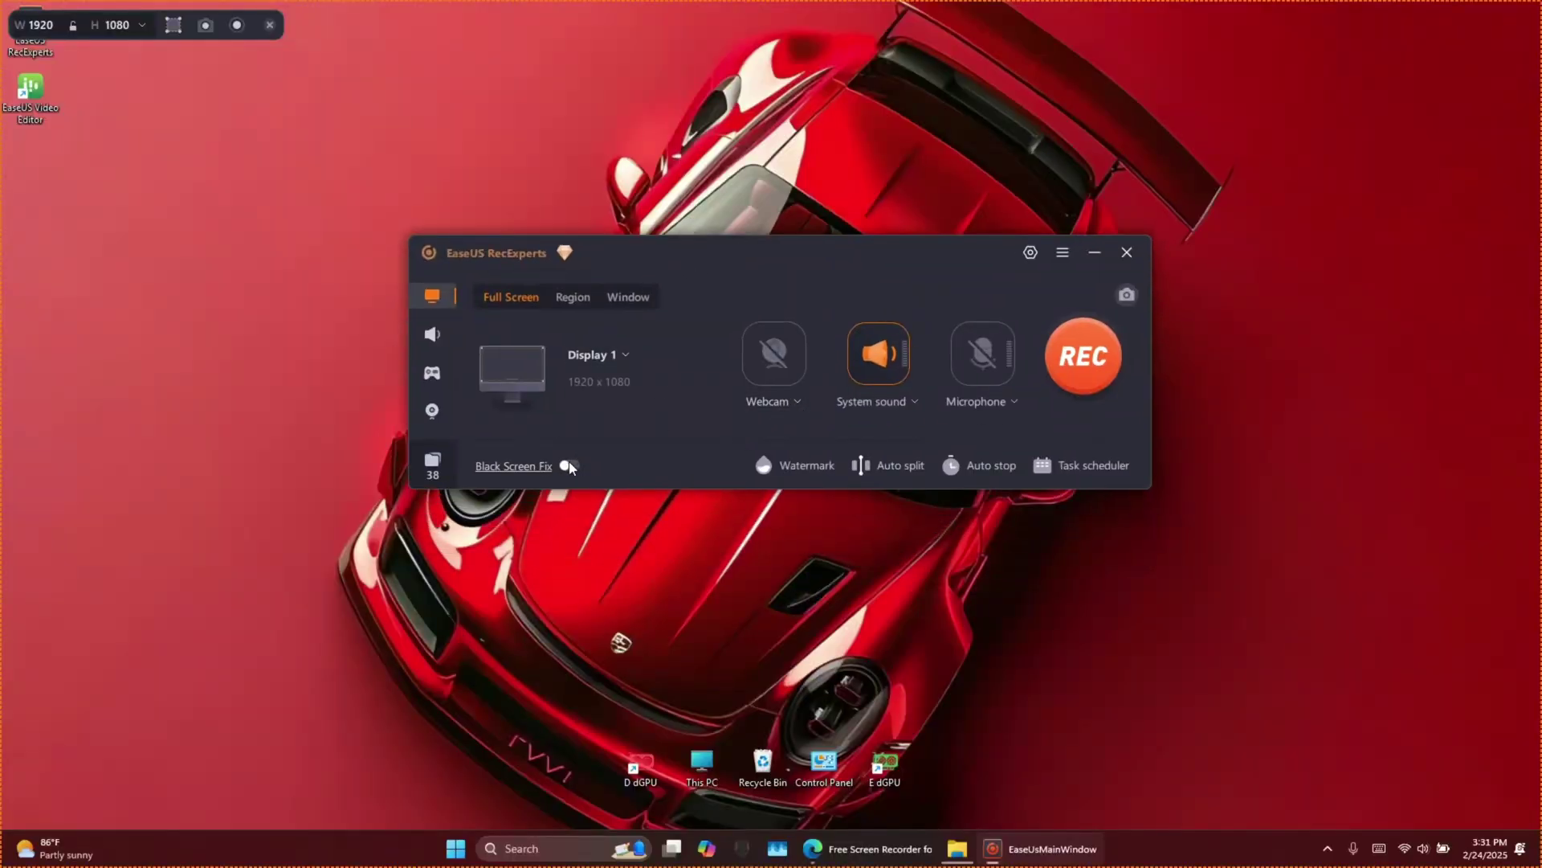
pyautogui.click(516, 470)
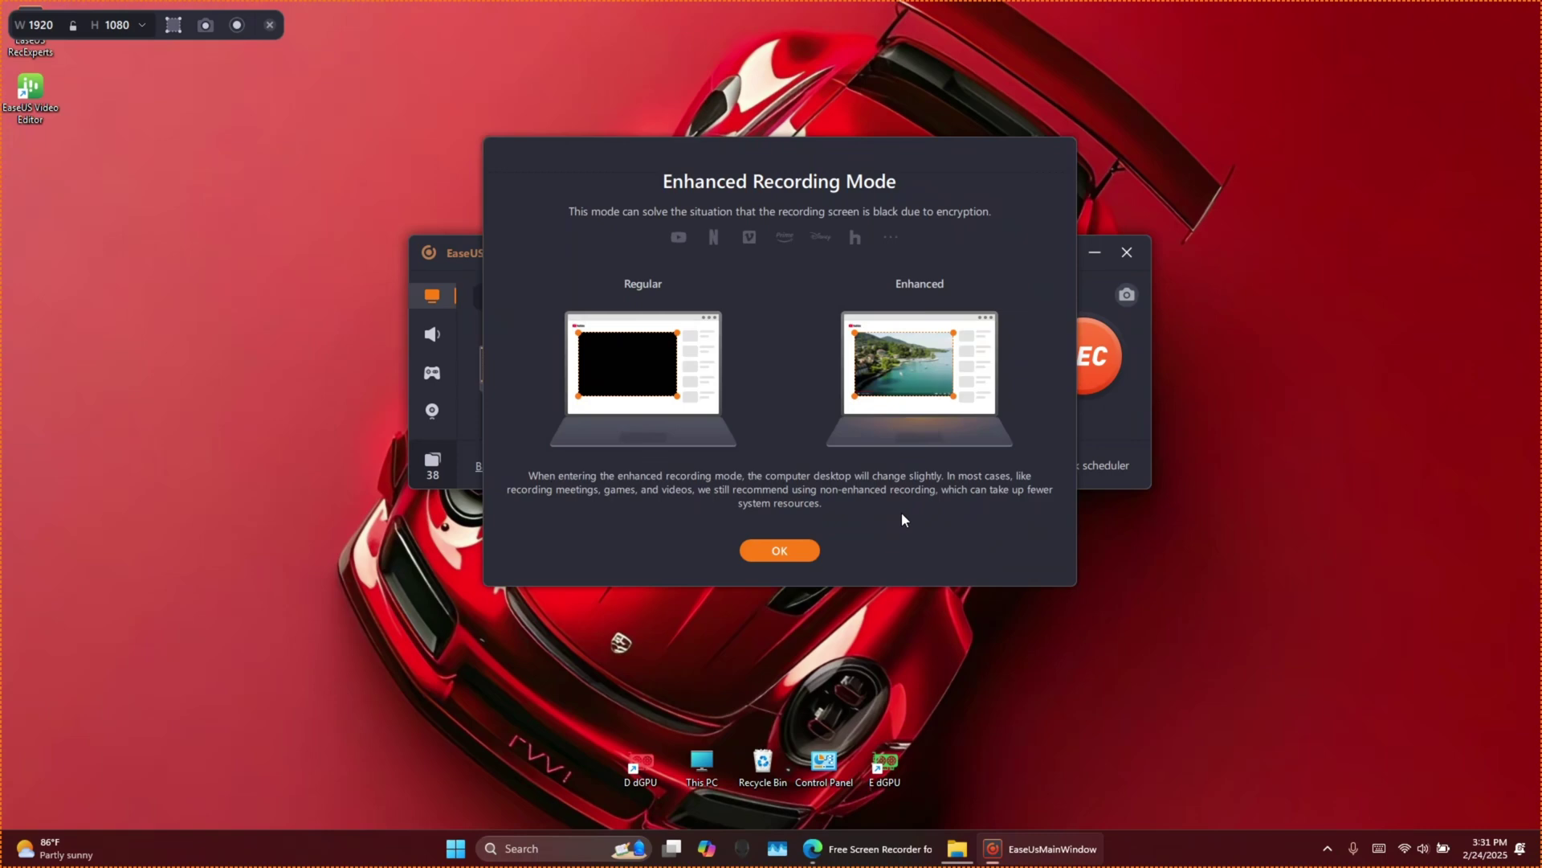
pyautogui.click(808, 550)
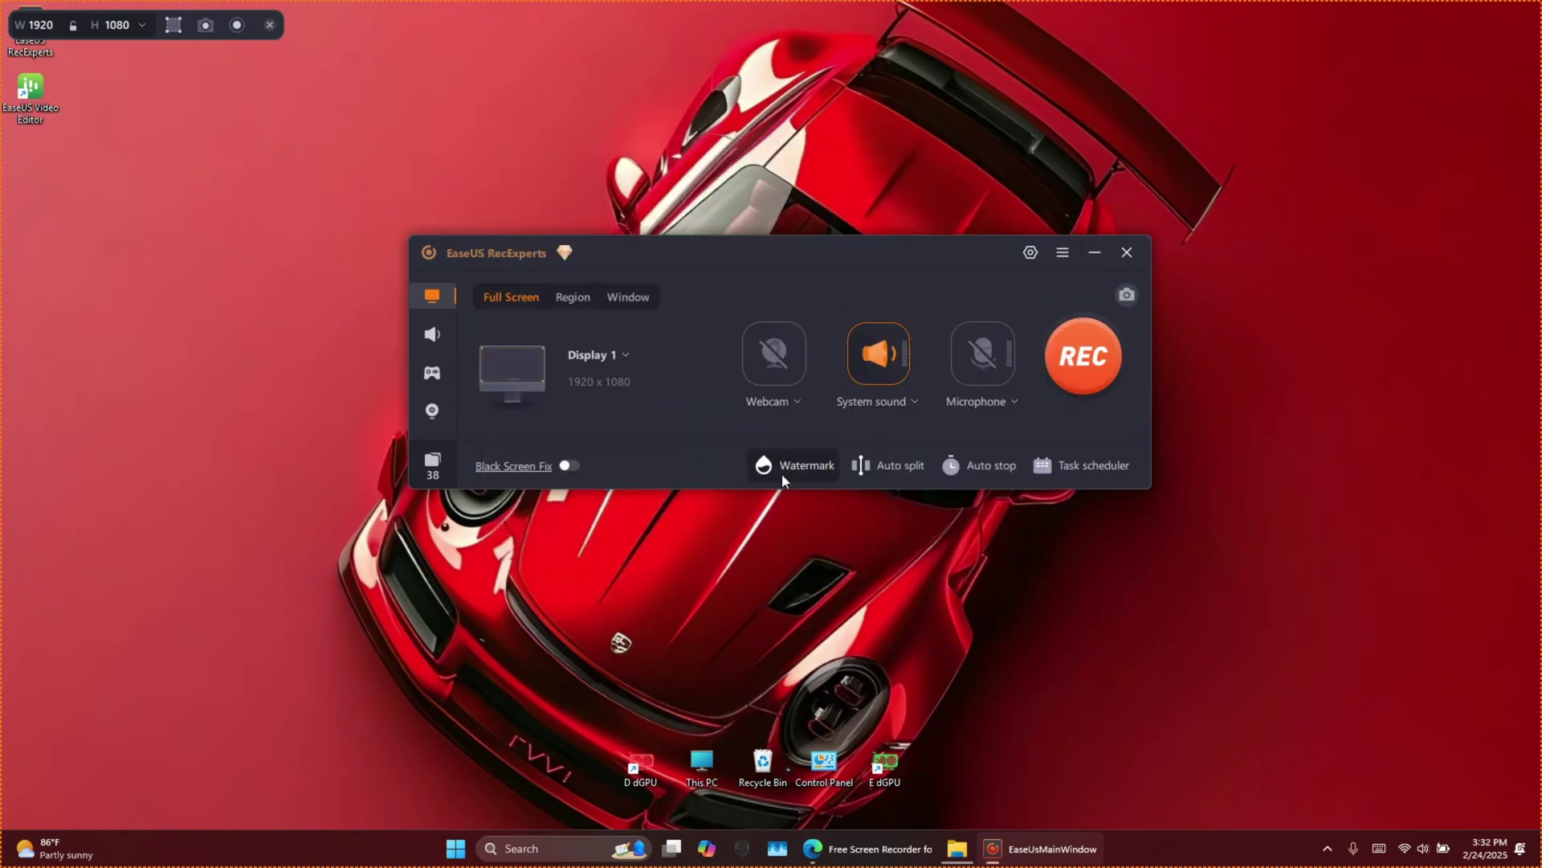
pyautogui.click(789, 469)
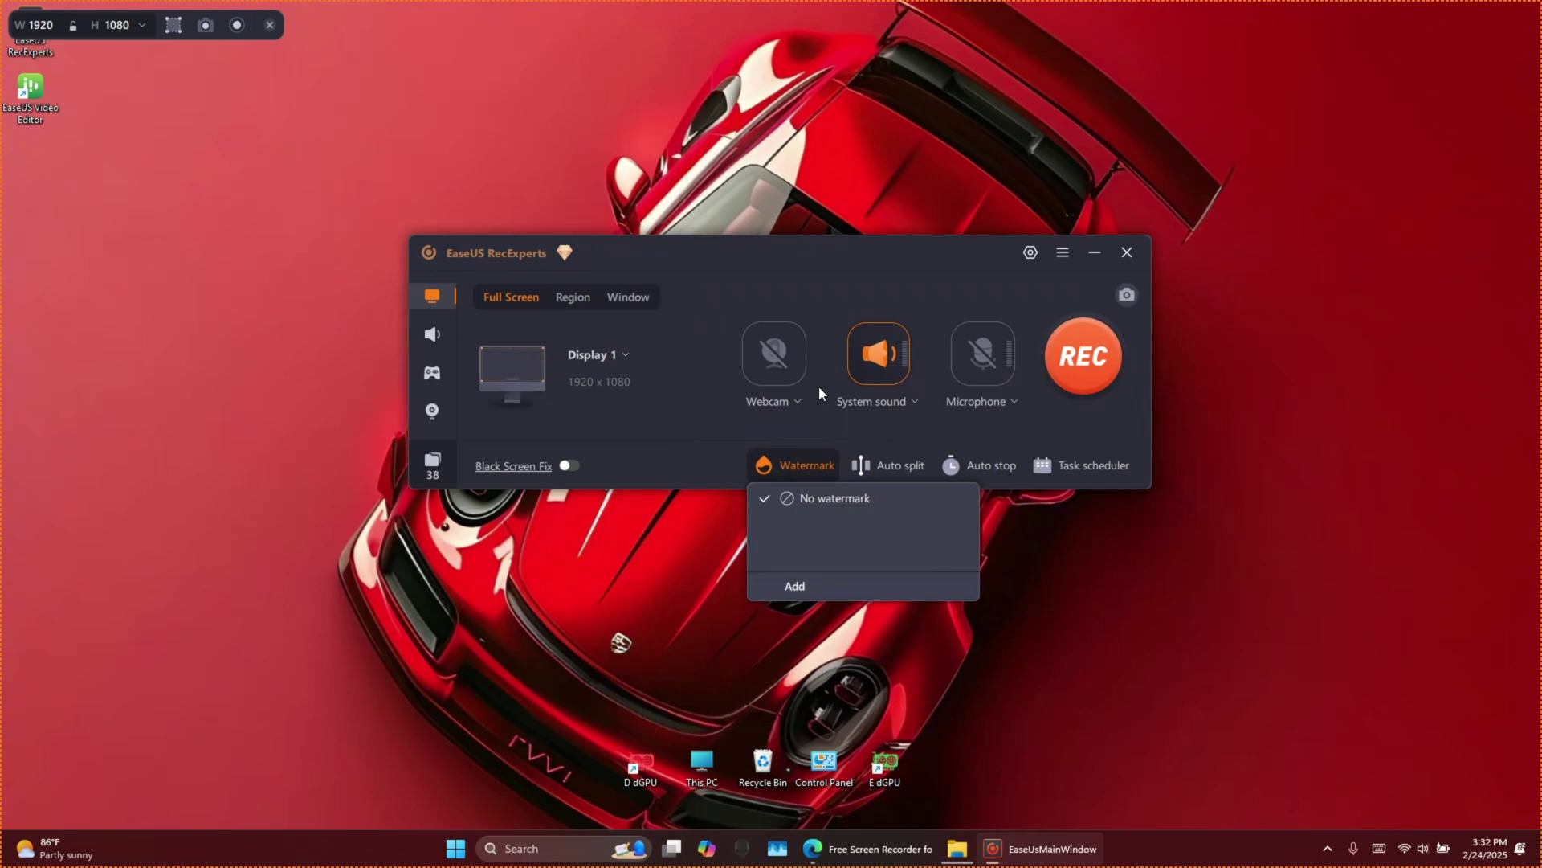
pyautogui.click(796, 586)
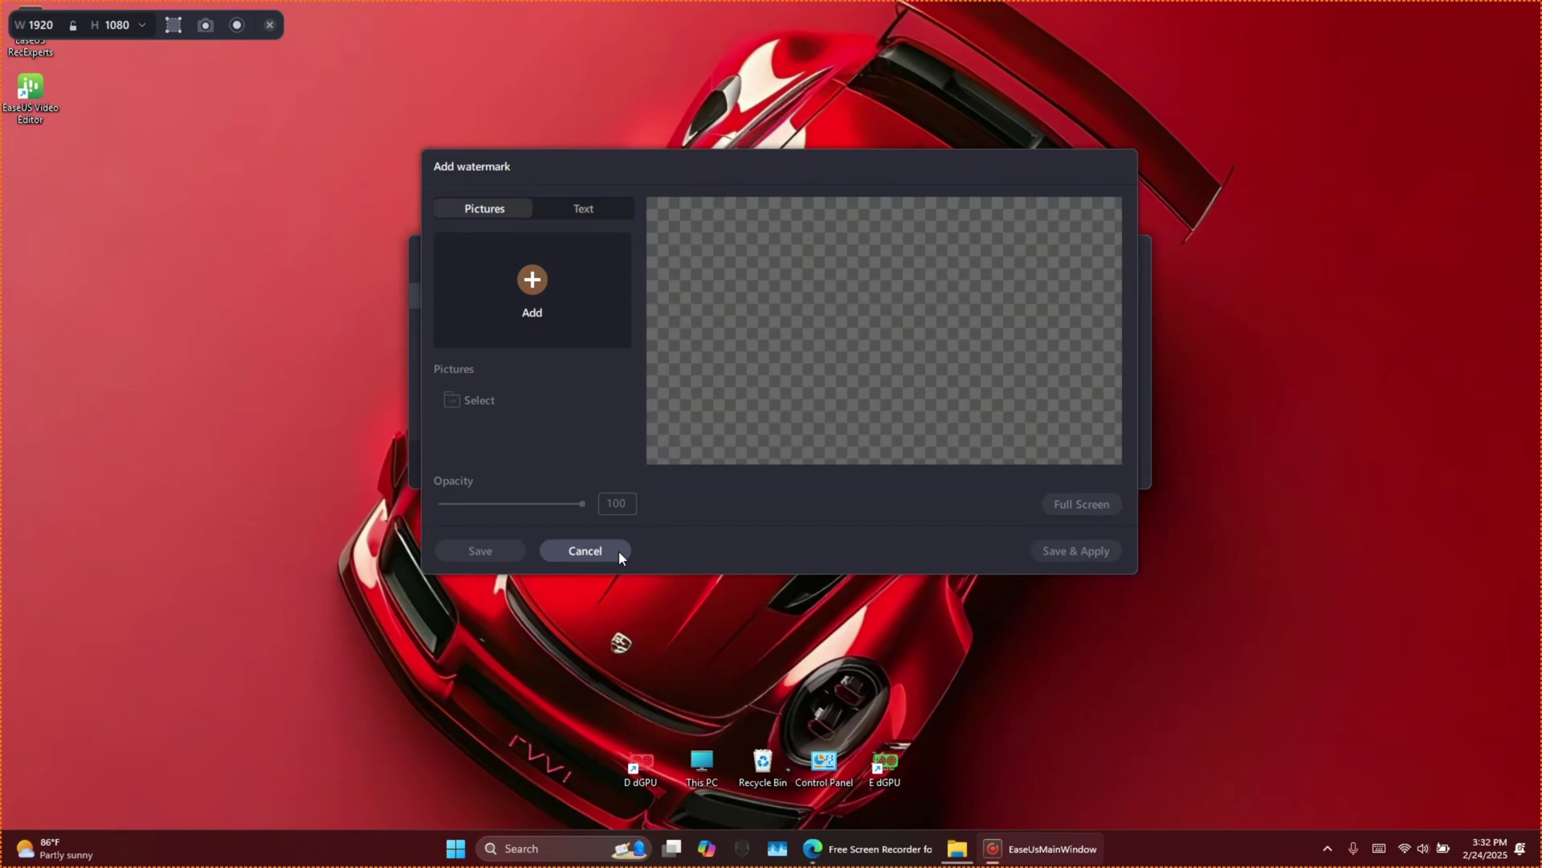
pyautogui.click(585, 551)
pyautogui.click(894, 468)
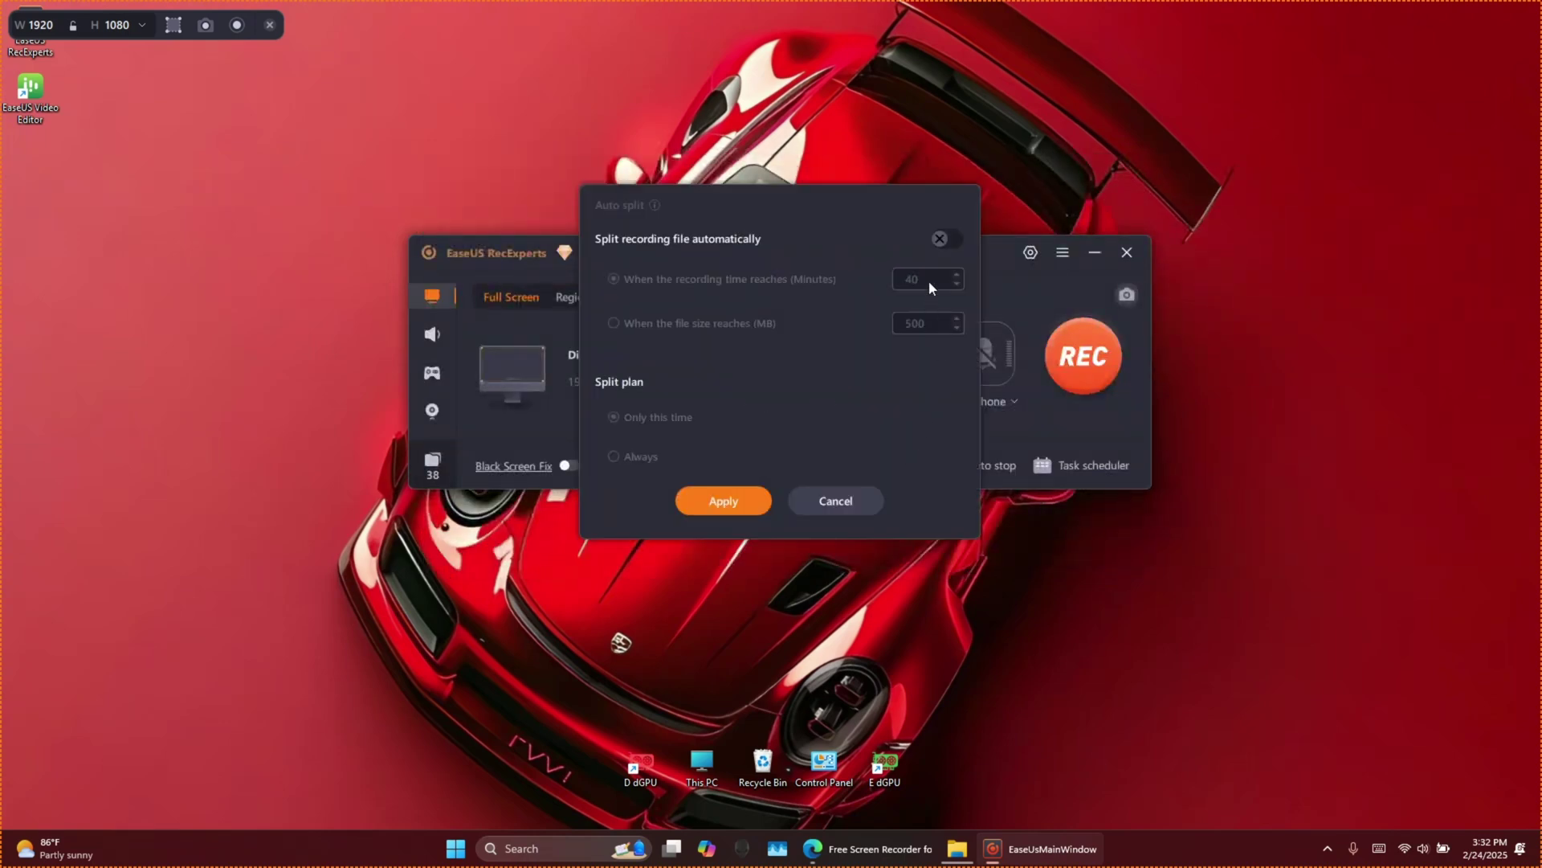
pyautogui.click(944, 240)
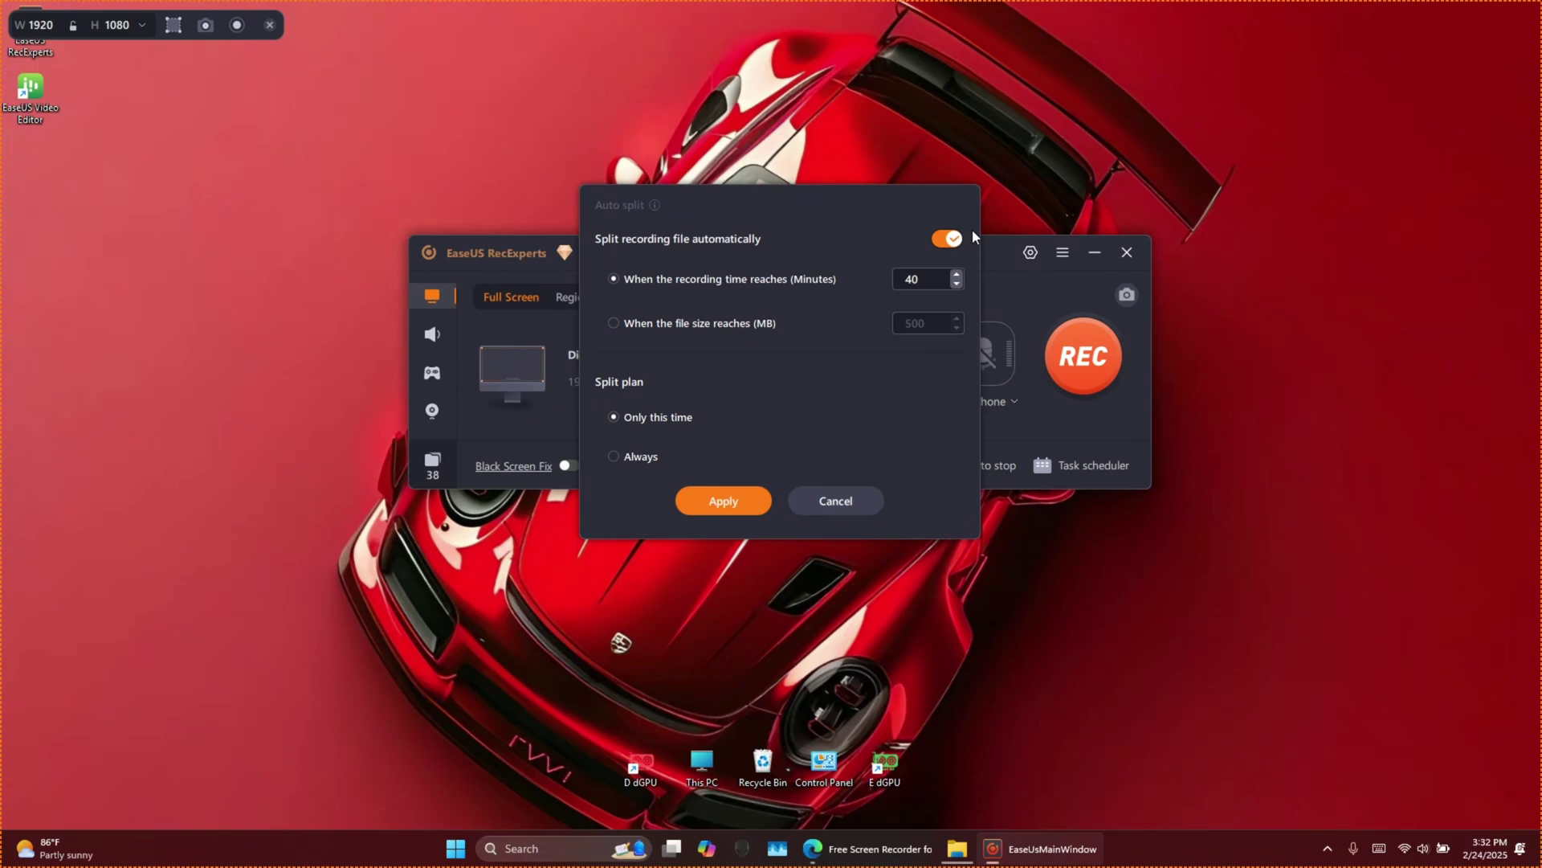
pyautogui.click(952, 239)
# - Close the splitting settings unchanged and show the Auto stop settings, still off at 40 minutes
pyautogui.click(837, 500)
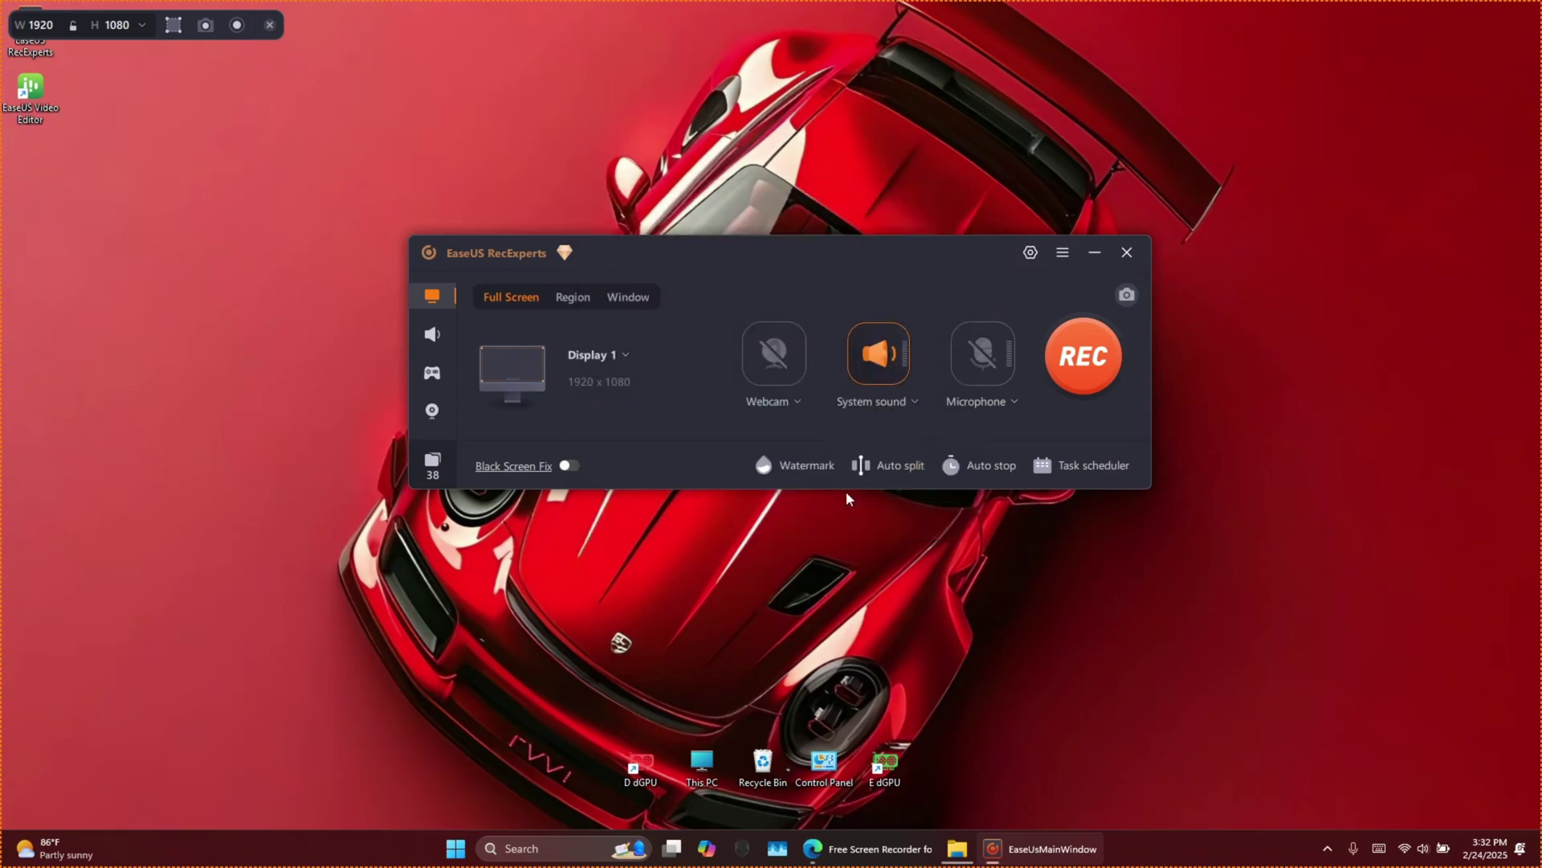
pyautogui.click(969, 469)
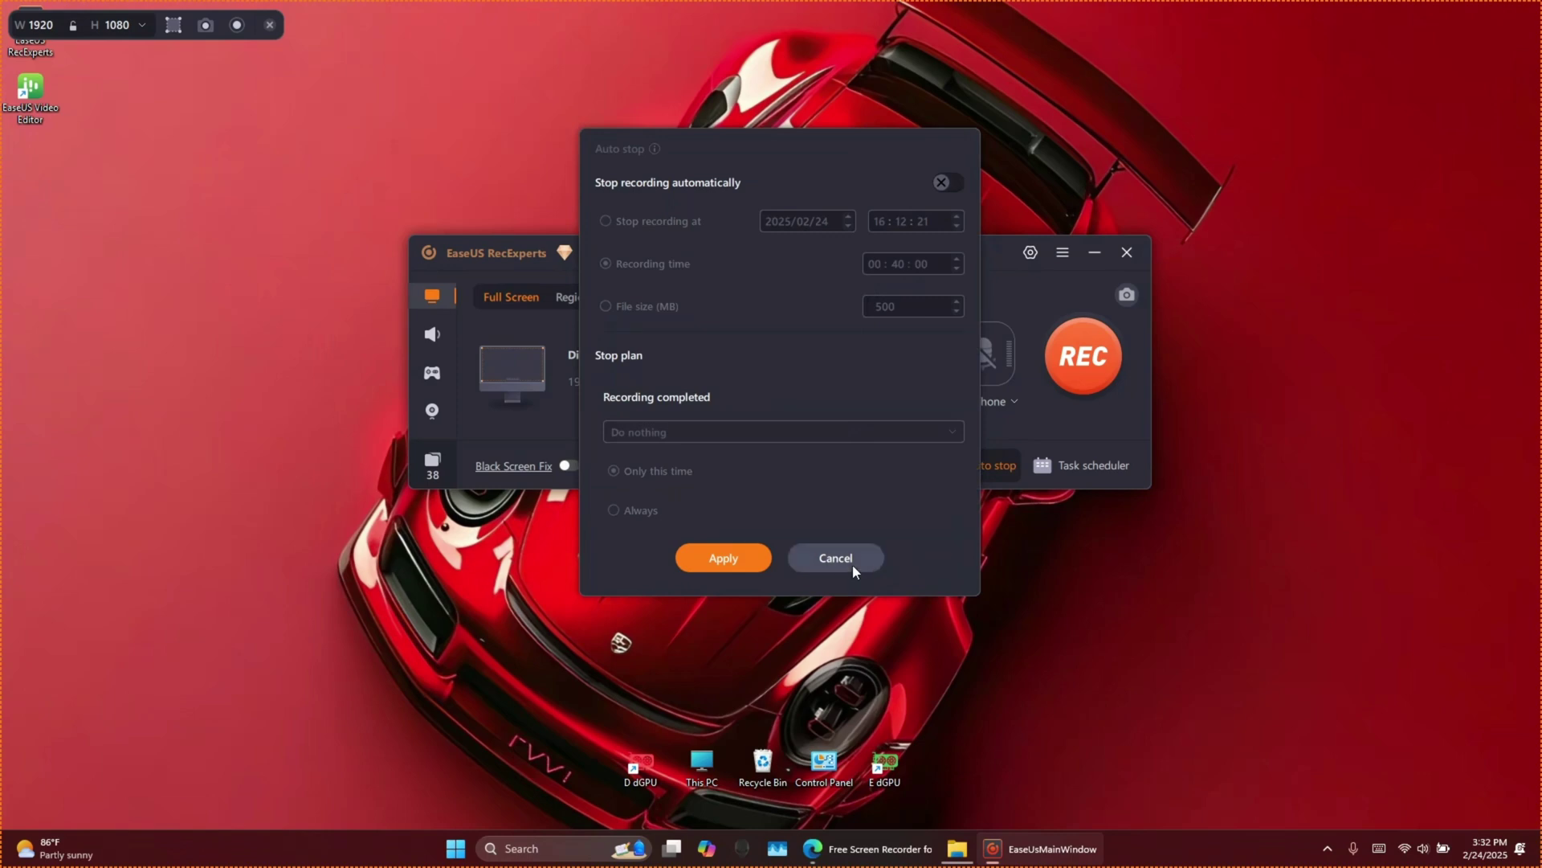
# - Create scheduled task 'Task 1', a one-time 40-minute full-screen recording, with default settings
pyautogui.click(836, 558)
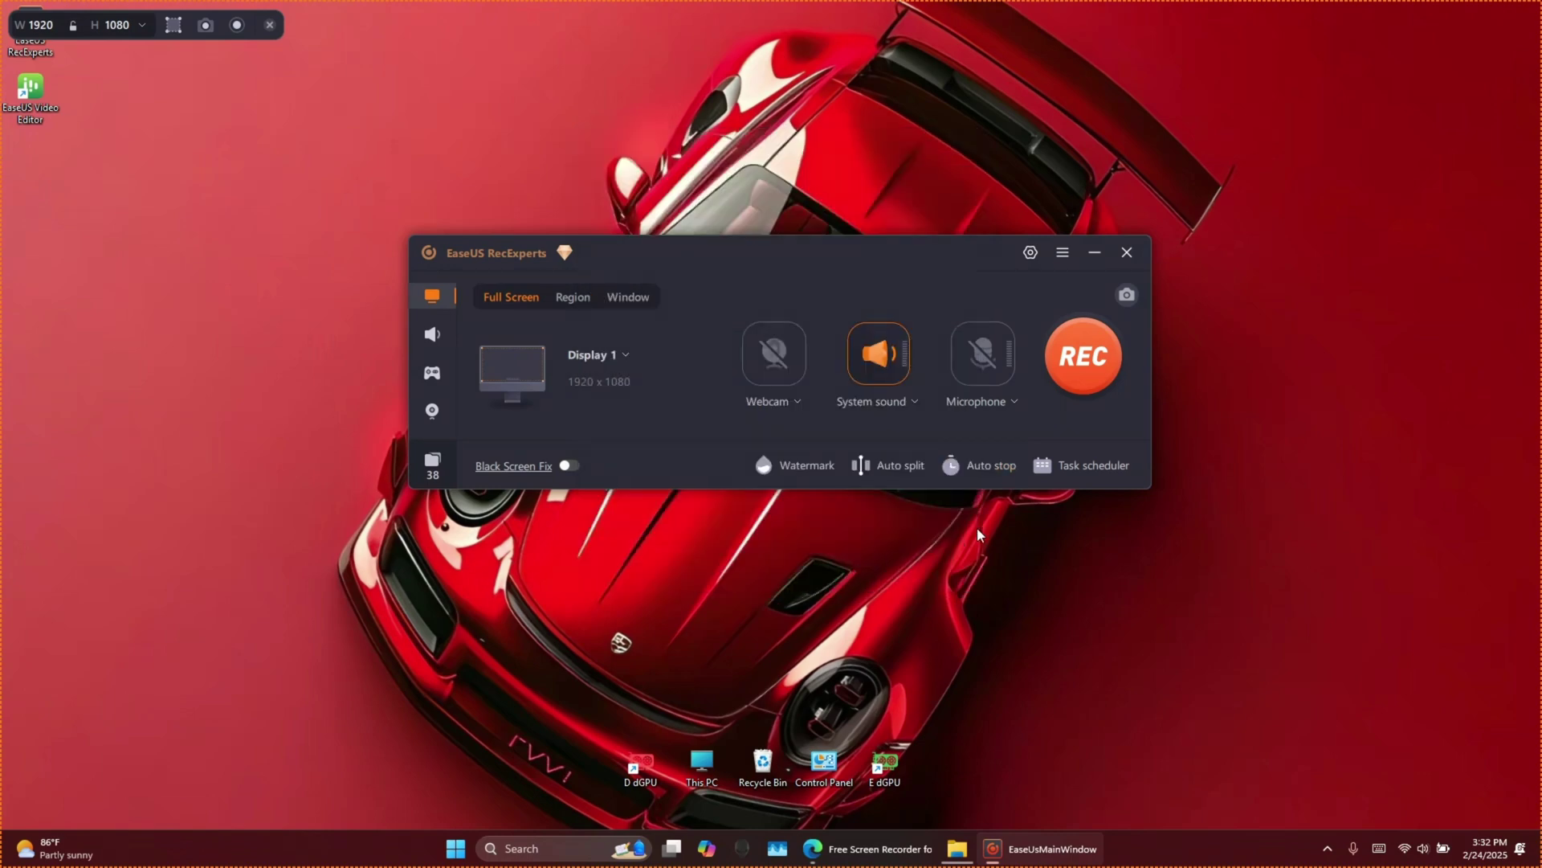
pyautogui.click(1080, 465)
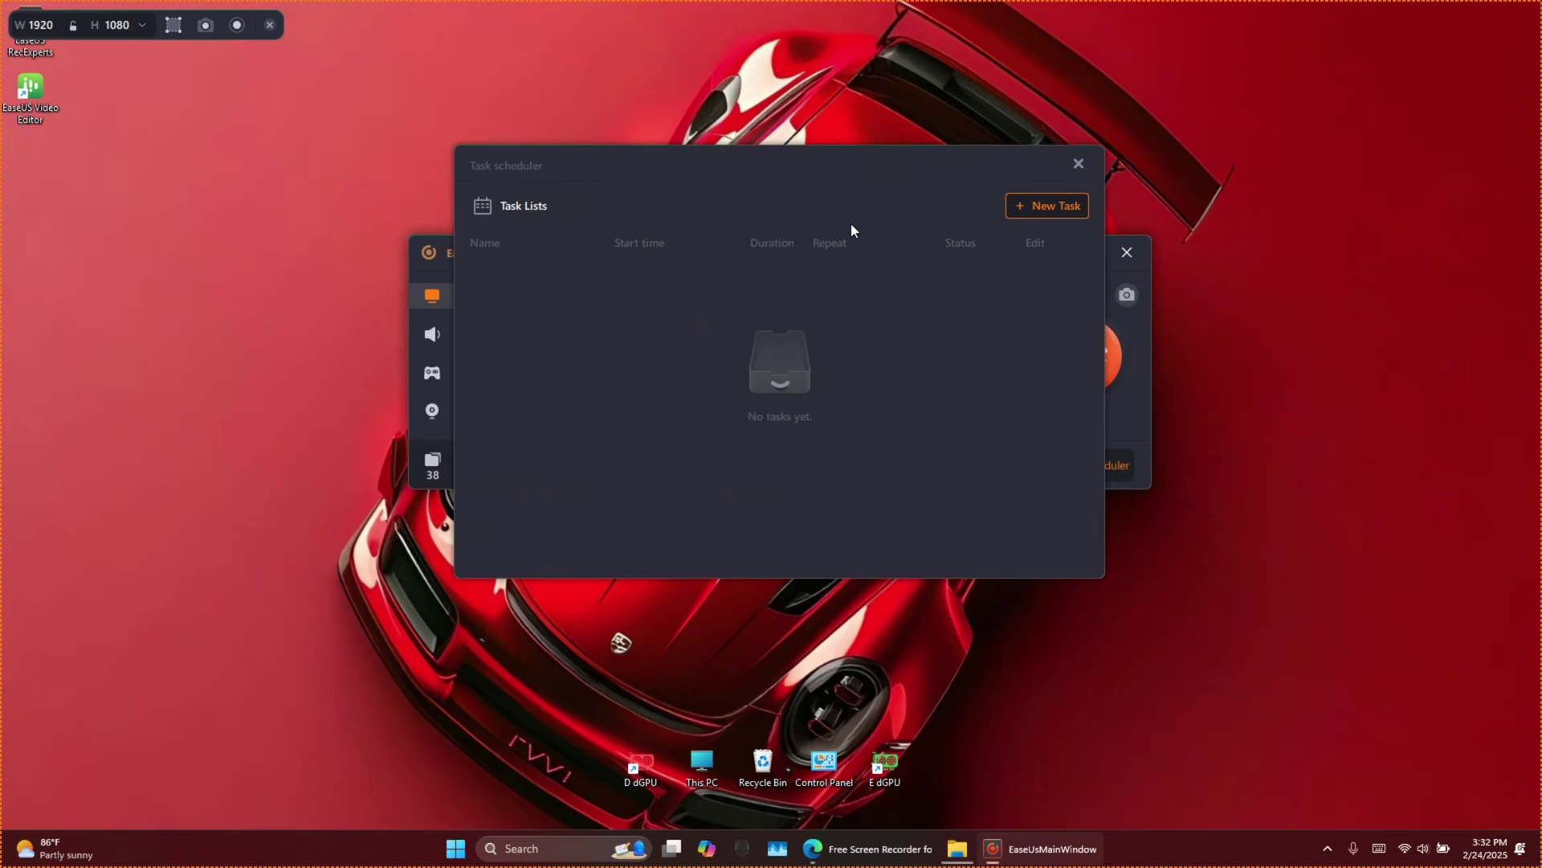
pyautogui.click(1039, 207)
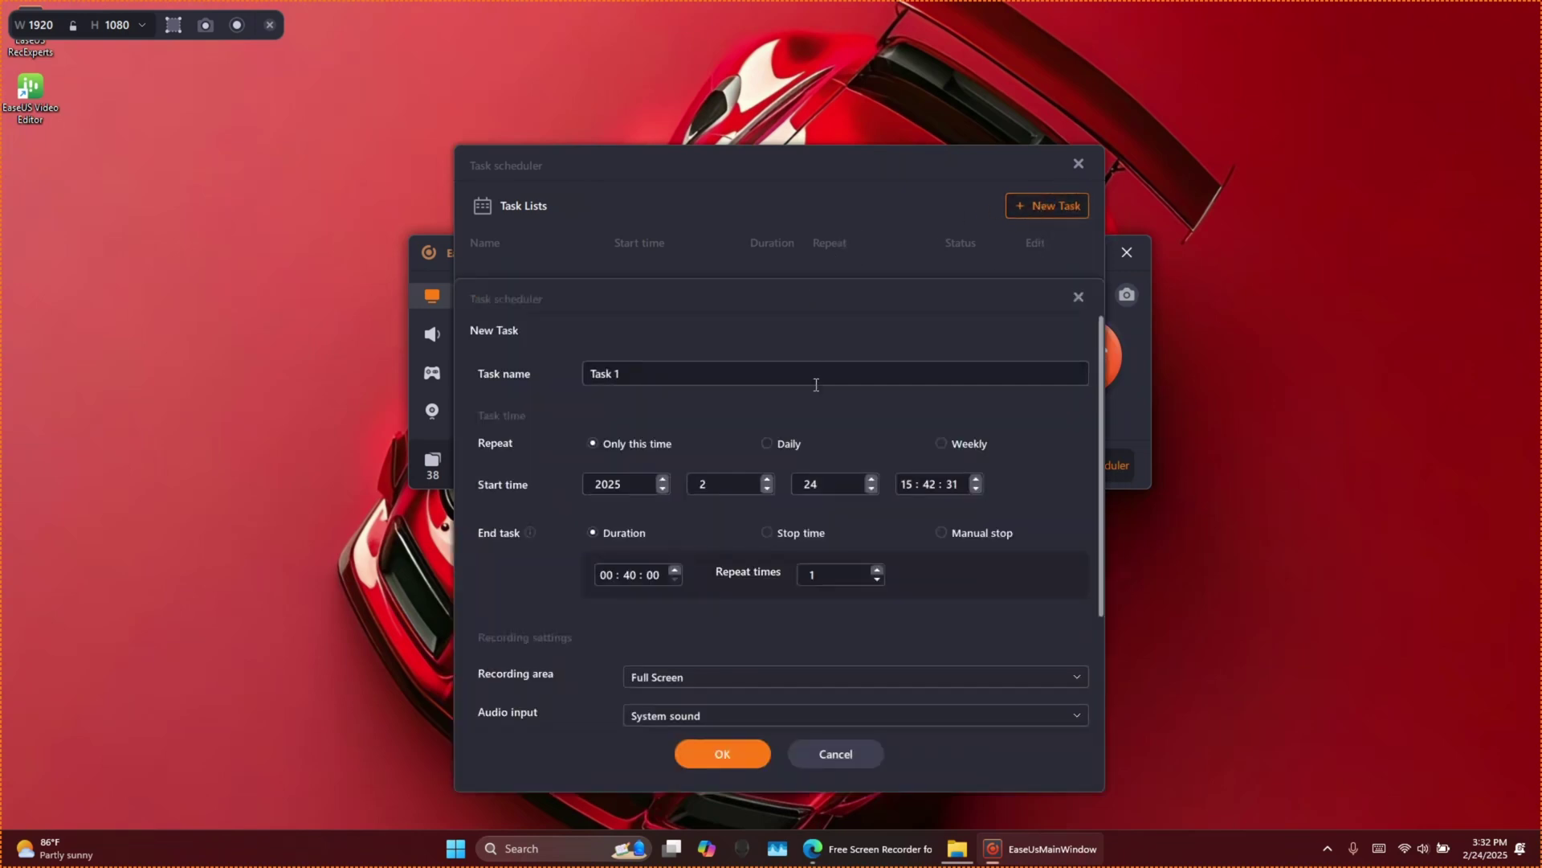
pyautogui.scroll(-3, 824, 424)
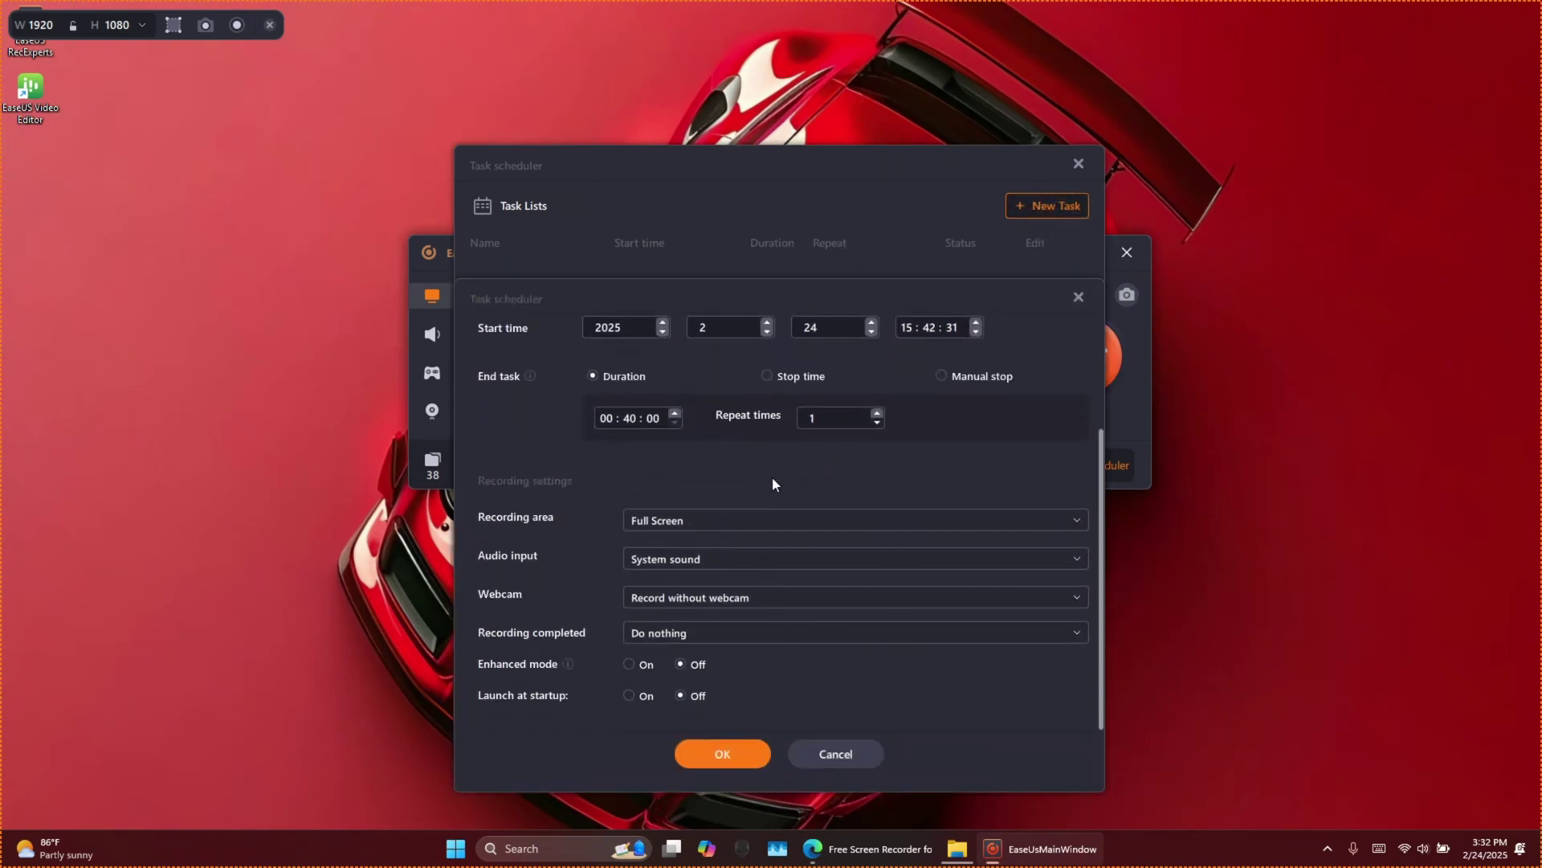
pyautogui.click(731, 754)
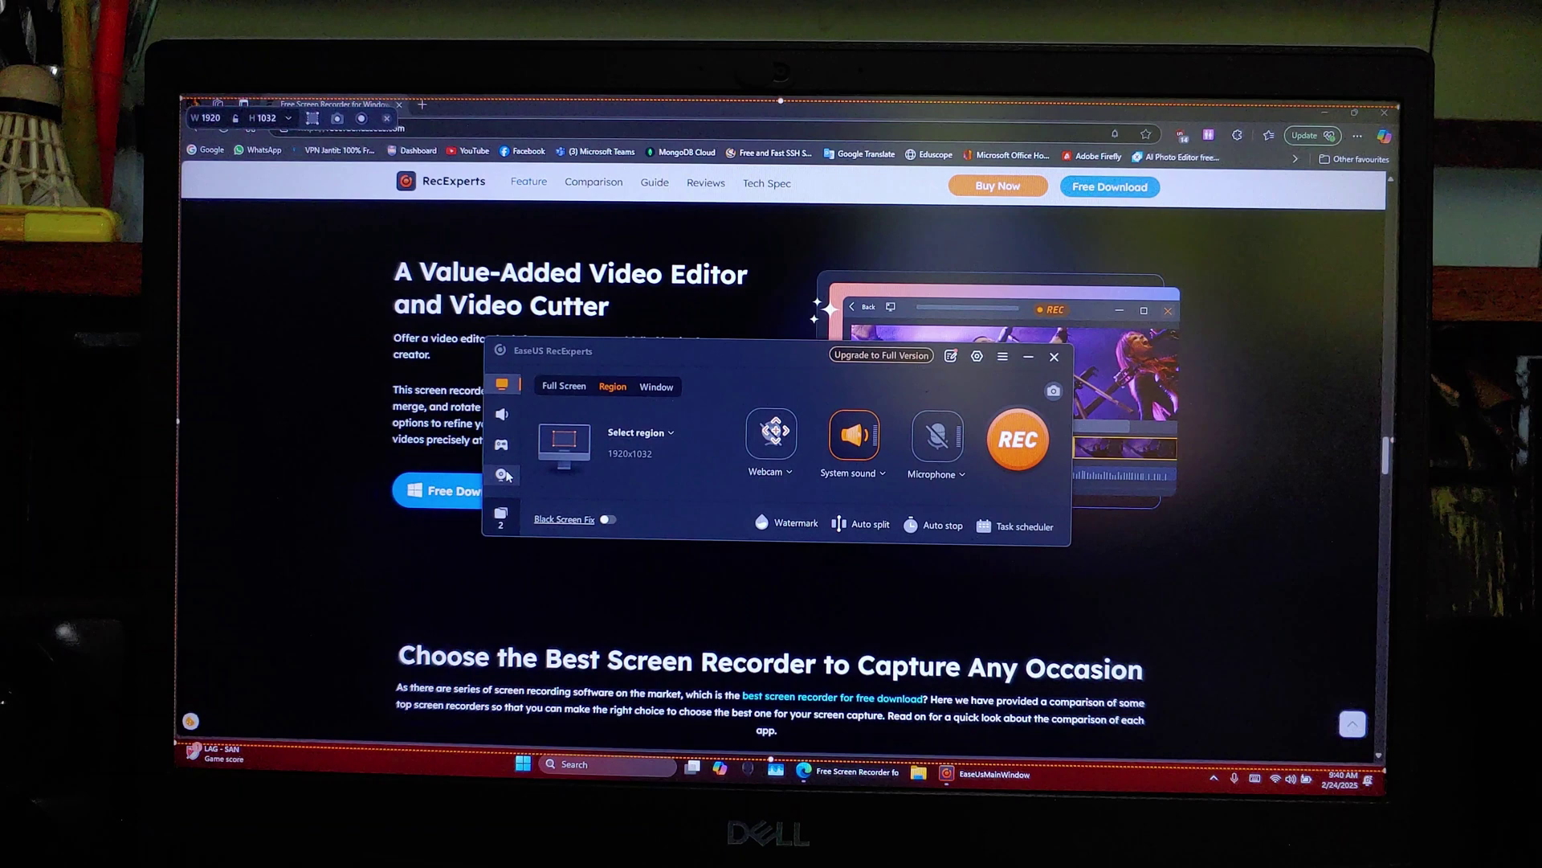
# - Move the Settings window aside and browse frame rates, leaving High quality at variable 24 fps
pyautogui.click(975, 358)
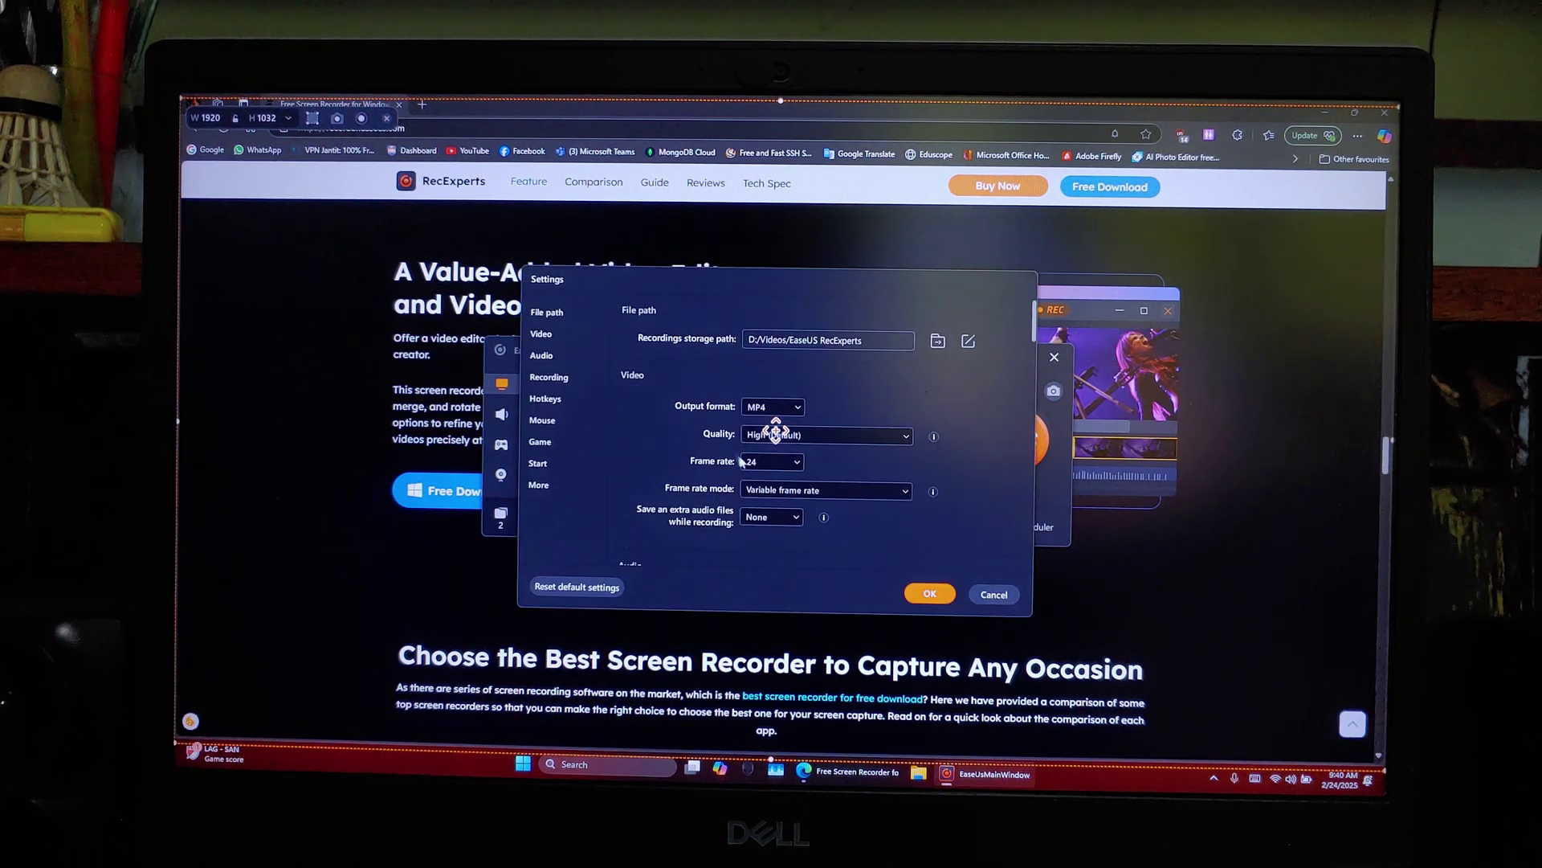
pyautogui.moveTo(818, 280); pyautogui.dragTo(1097, 238)
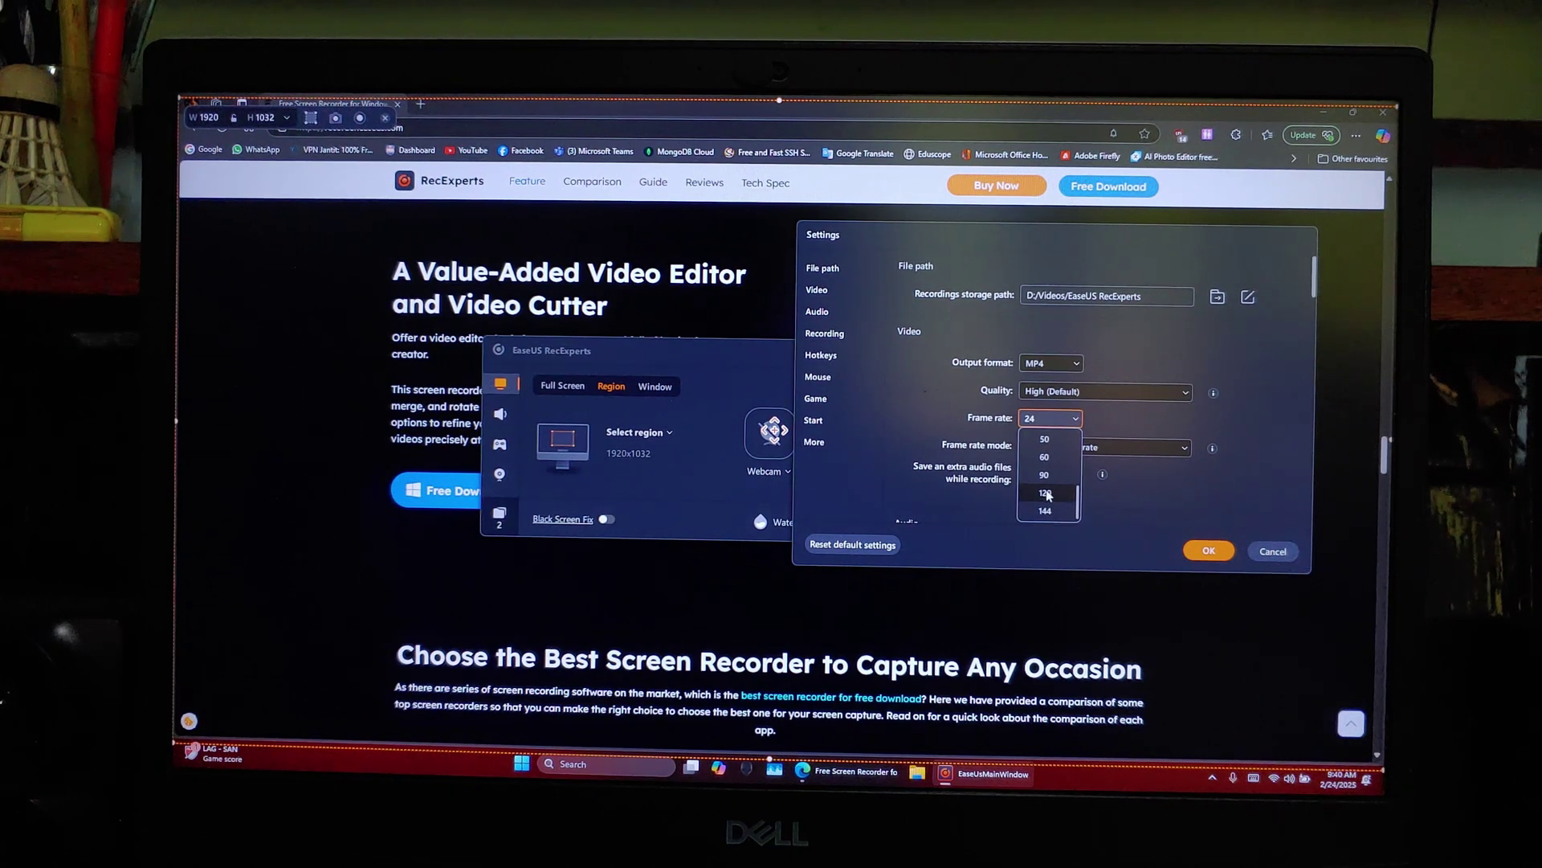
pyautogui.click(1148, 409)
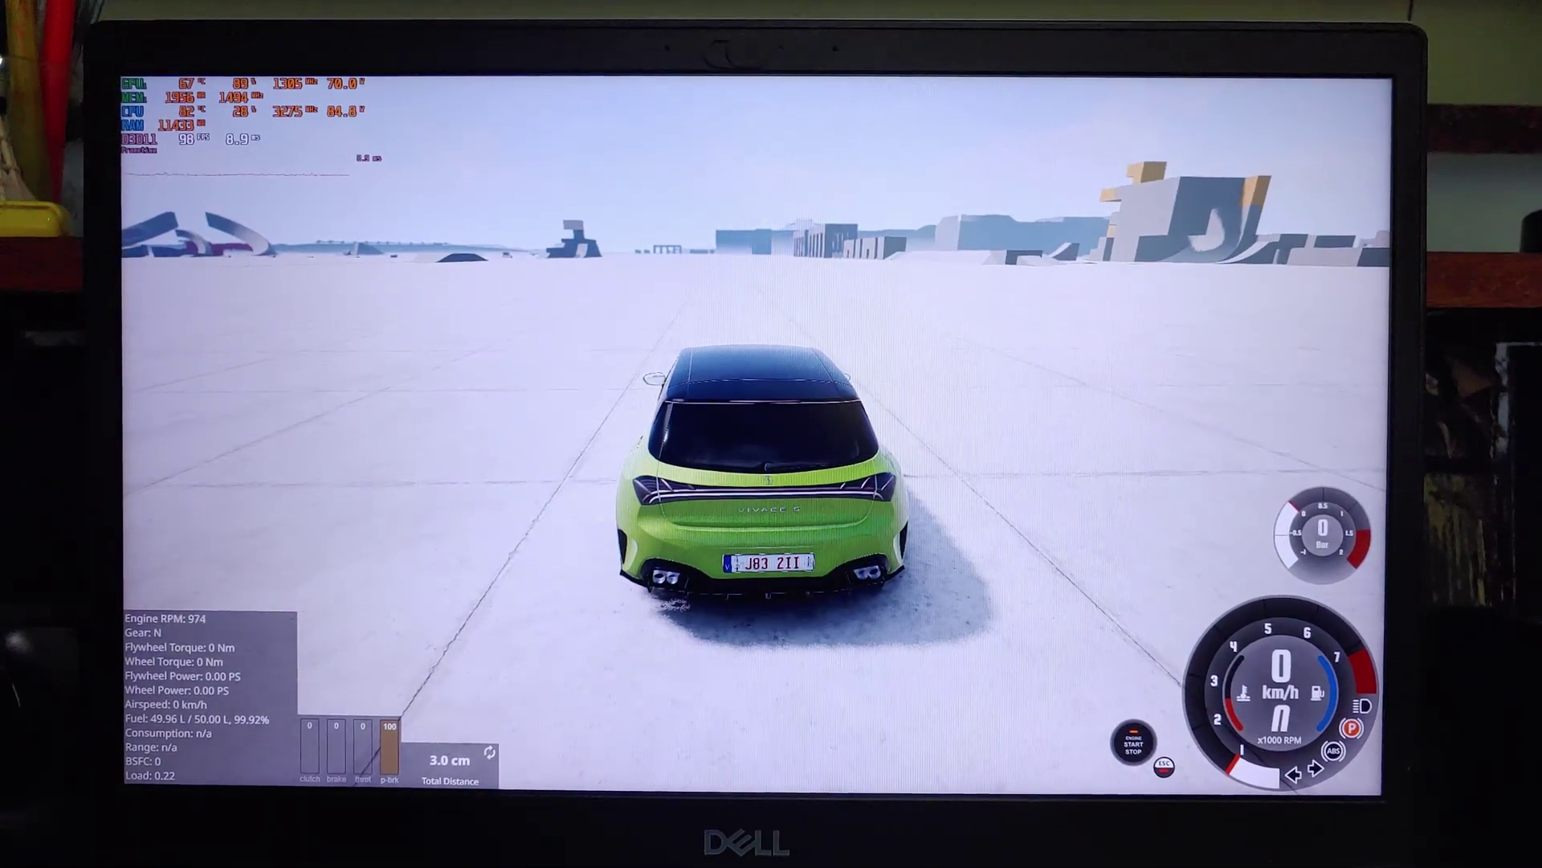
# - Bring the recorder up over the game, target the BeamNG.drive window, and start recording
pyautogui.press('super')
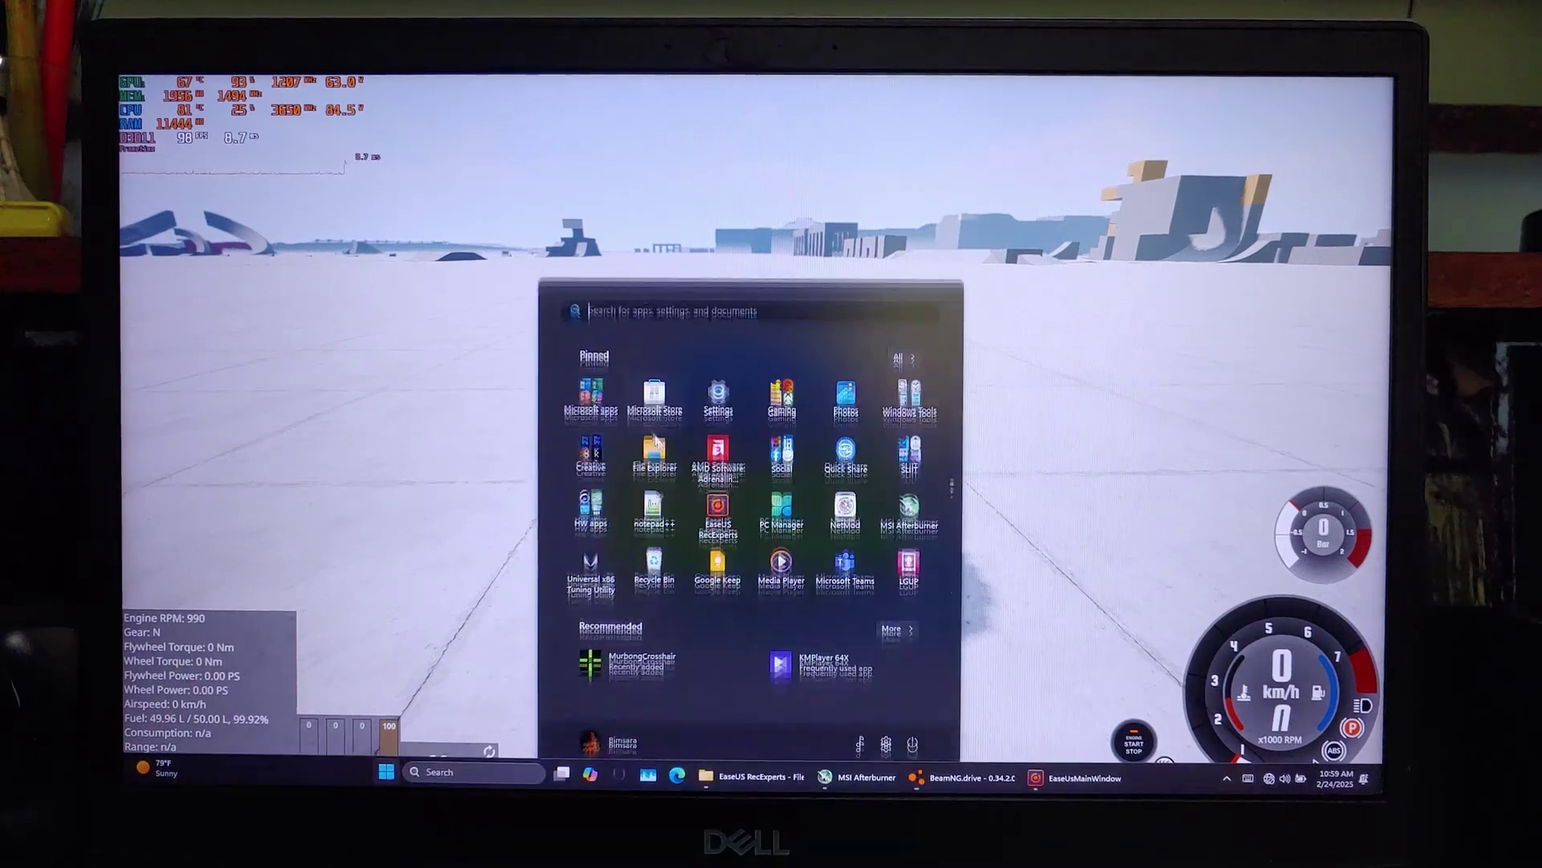
pyautogui.click(718, 504)
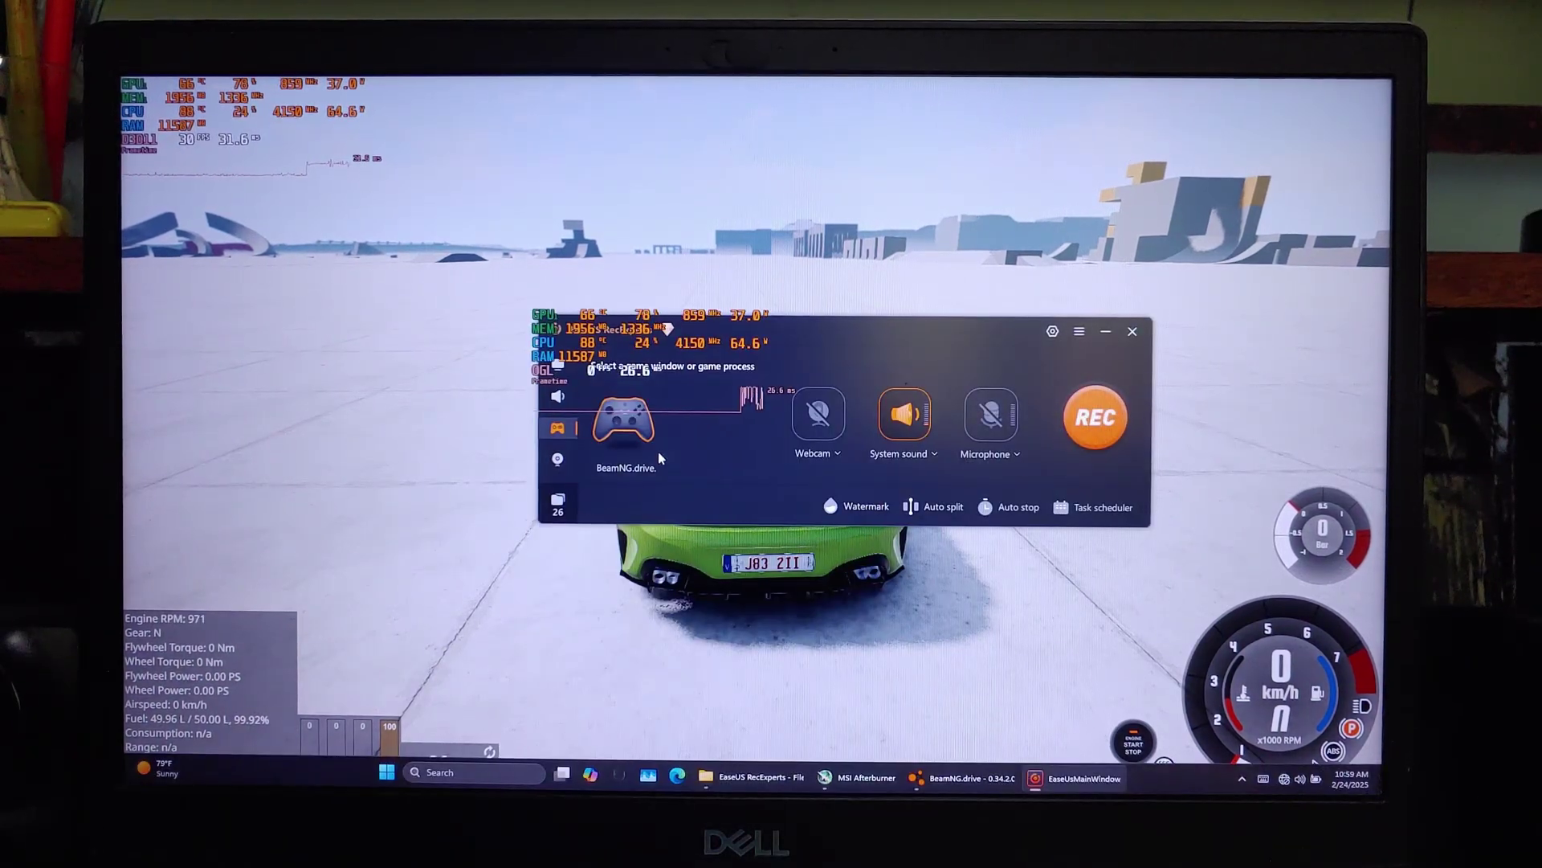
pyautogui.click(635, 474)
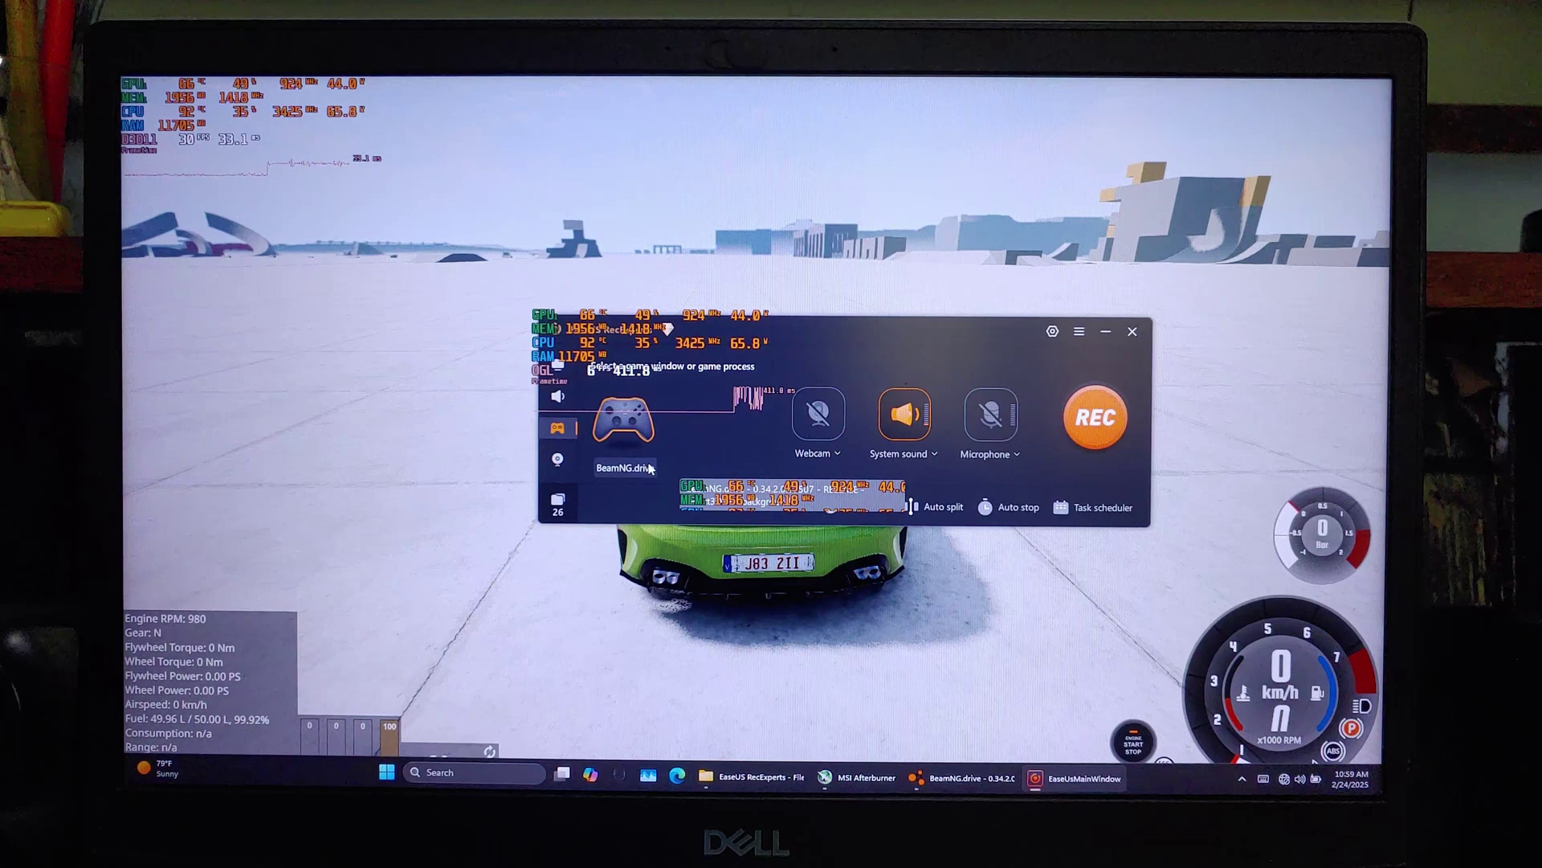
pyautogui.click(651, 469)
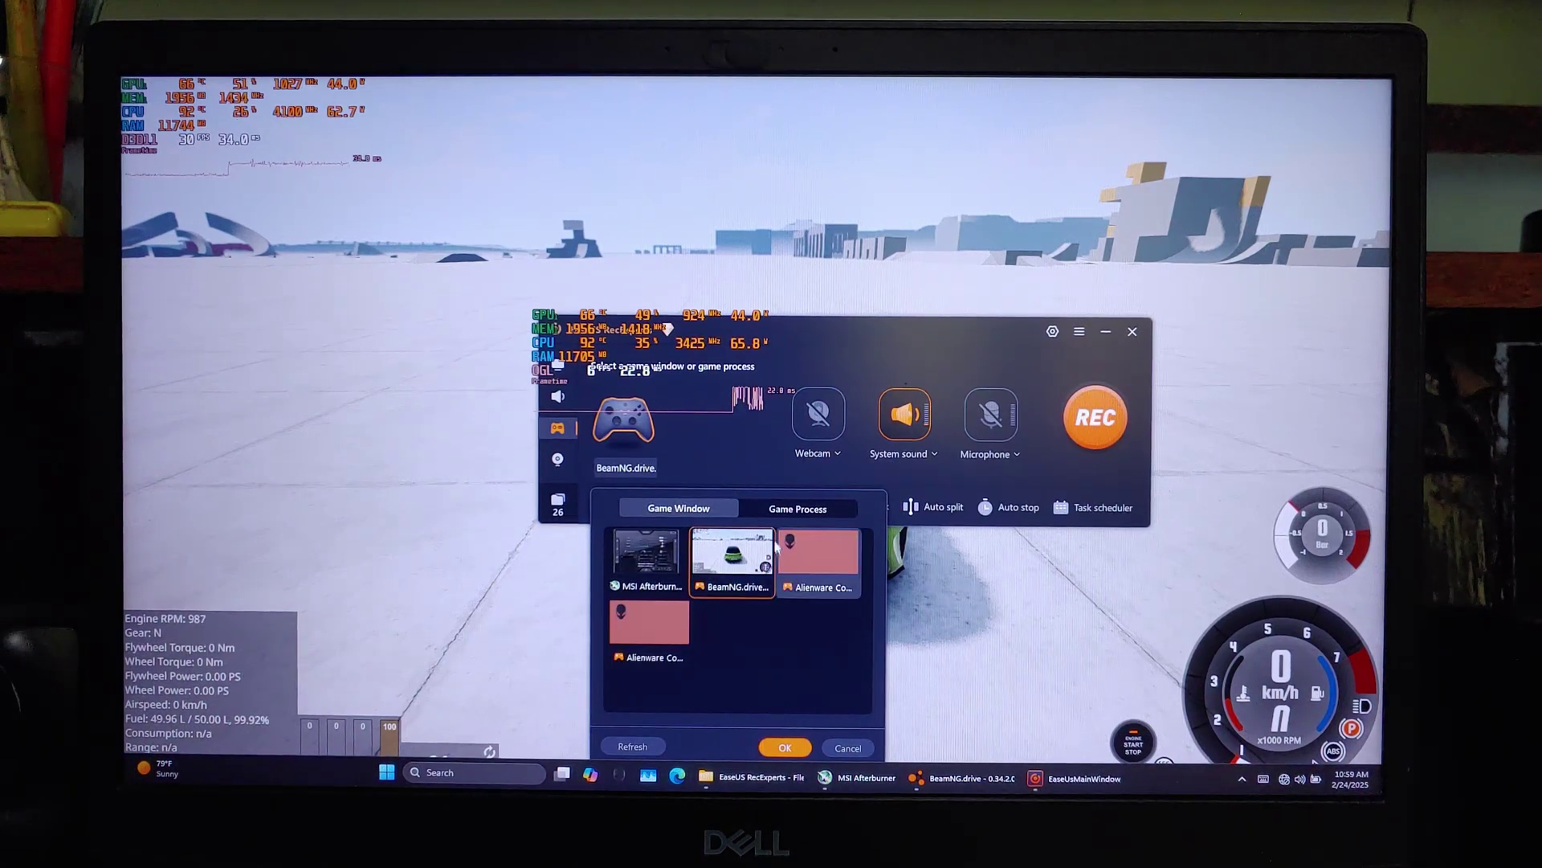
pyautogui.click(784, 749)
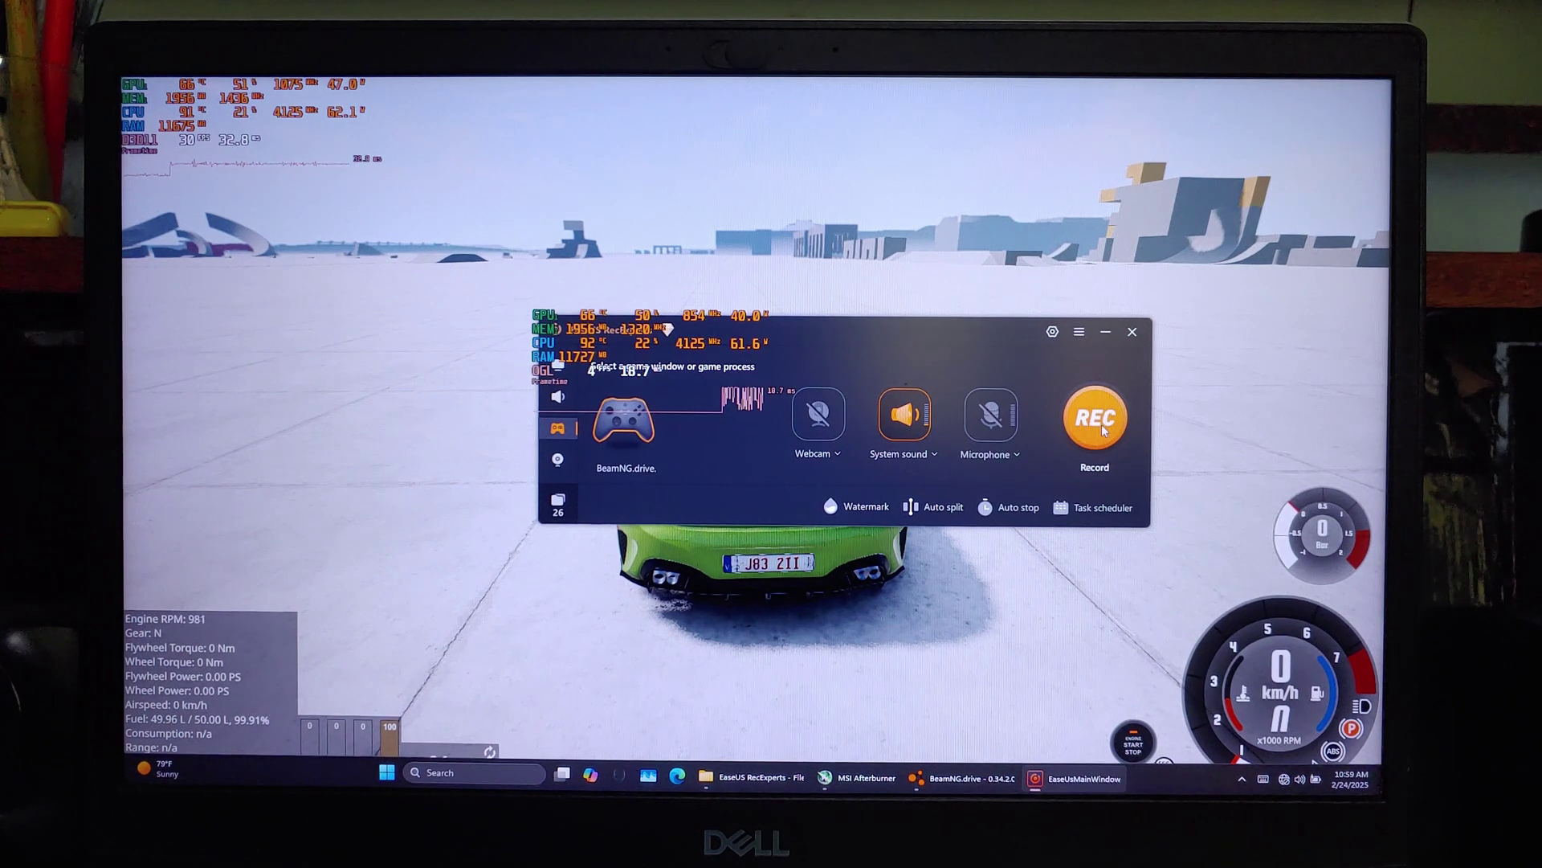
pyautogui.click(1097, 418)
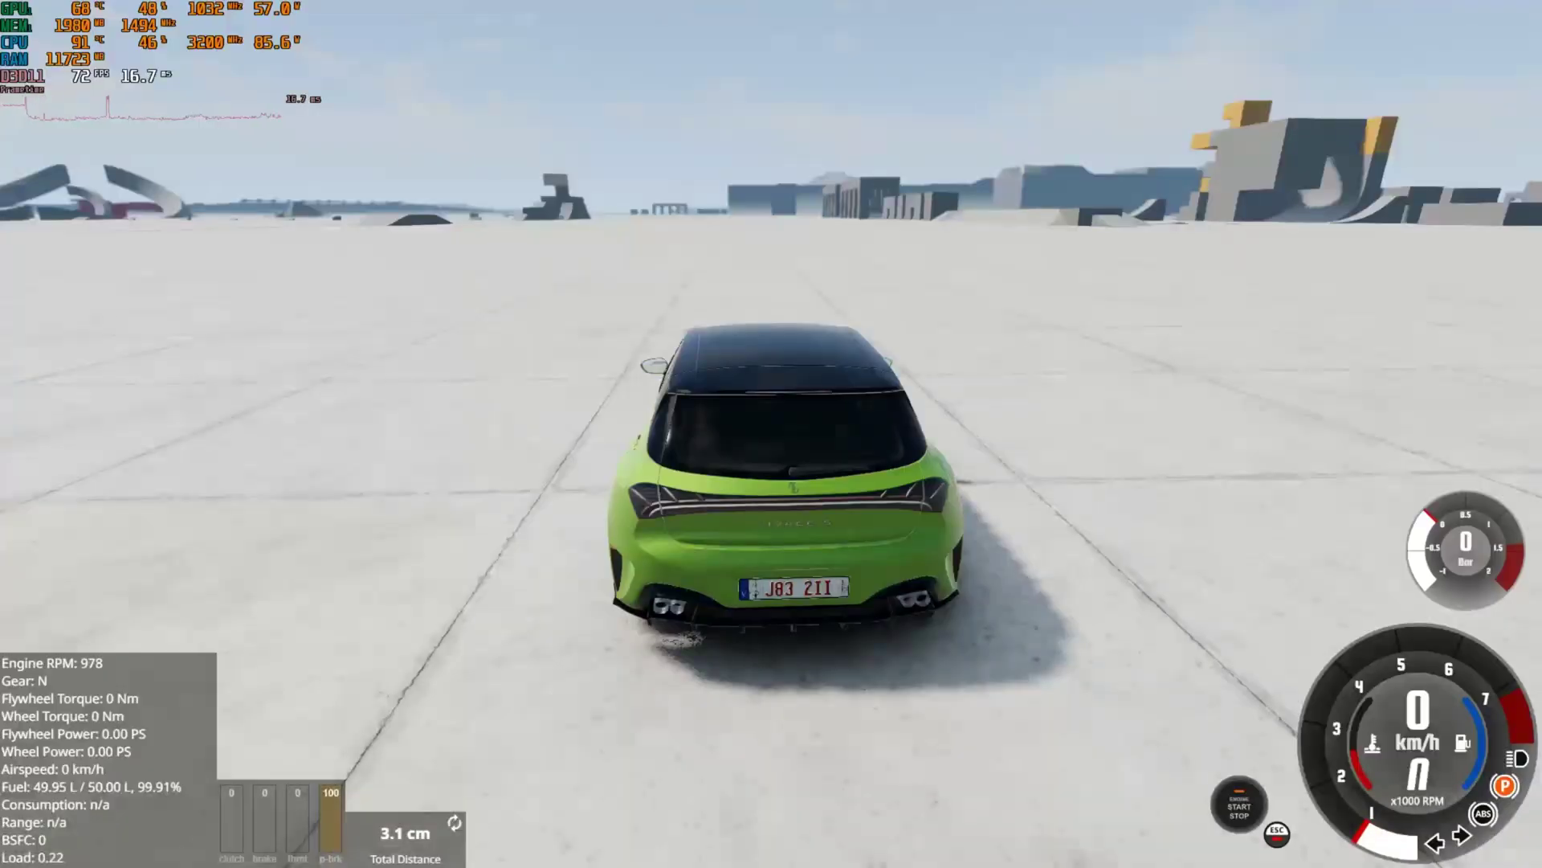
# - Orbit the camera behind the green hatchback and accelerate it past 120 km/h
pyautogui.moveTo(771, 482); pyautogui.dragTo(361, 483)
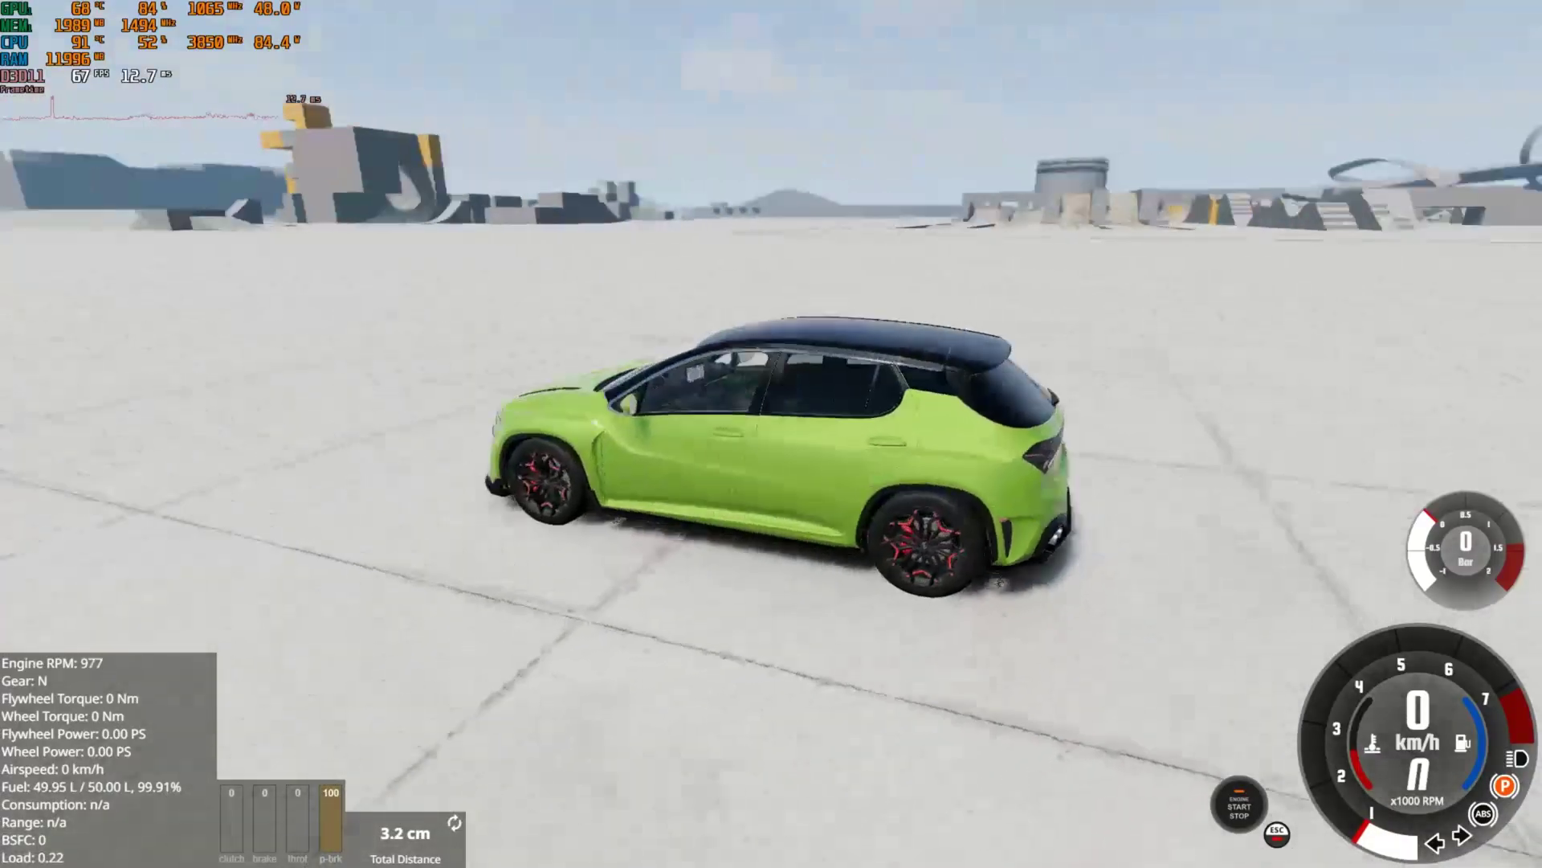
pyautogui.moveTo(771, 482); pyautogui.dragTo(361, 482)
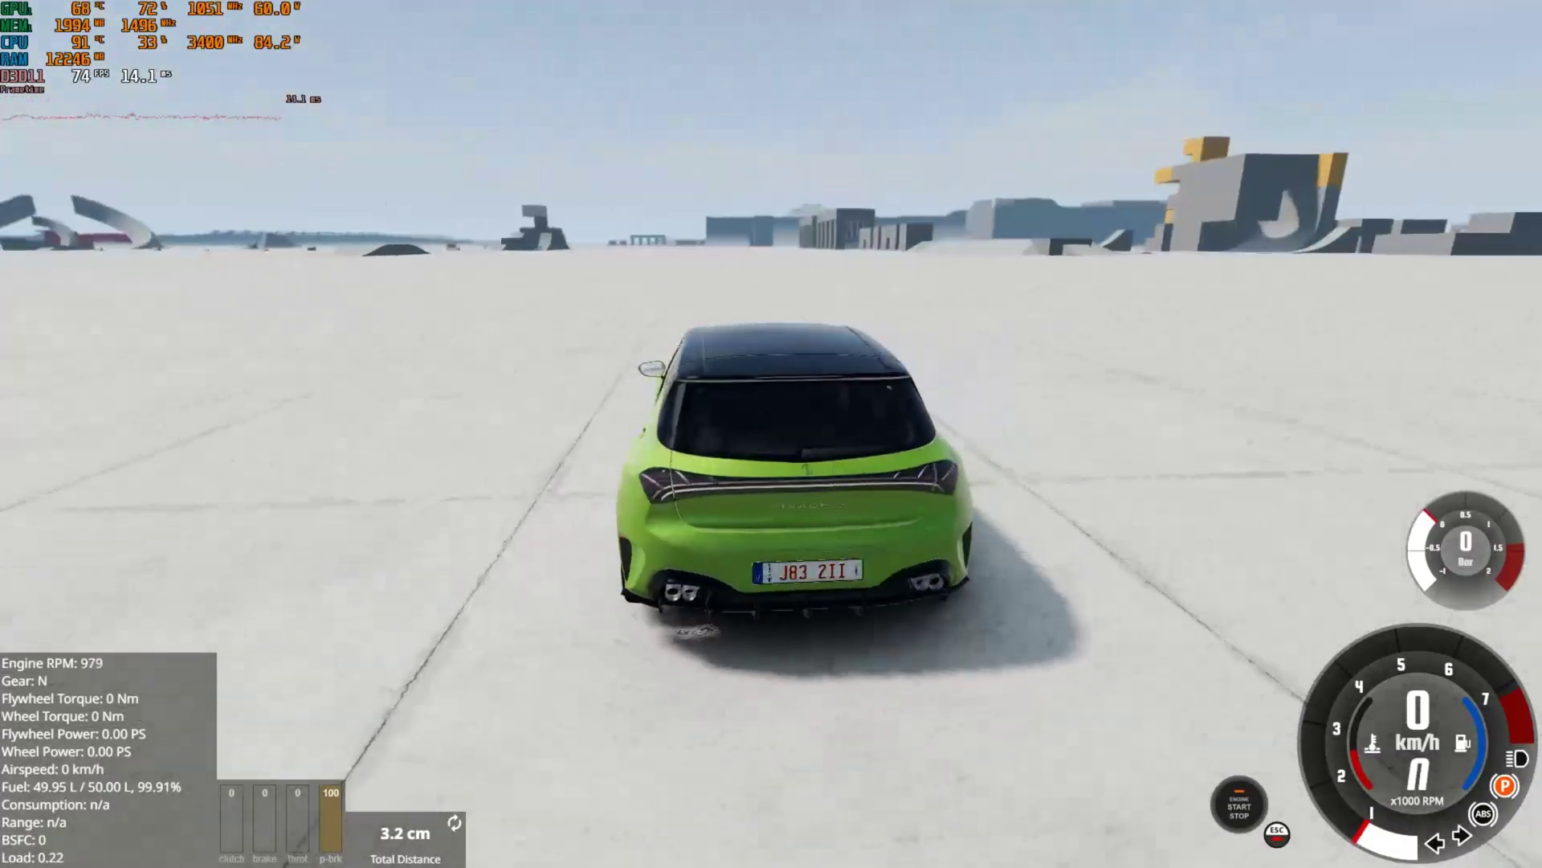
pyautogui.press('Up')
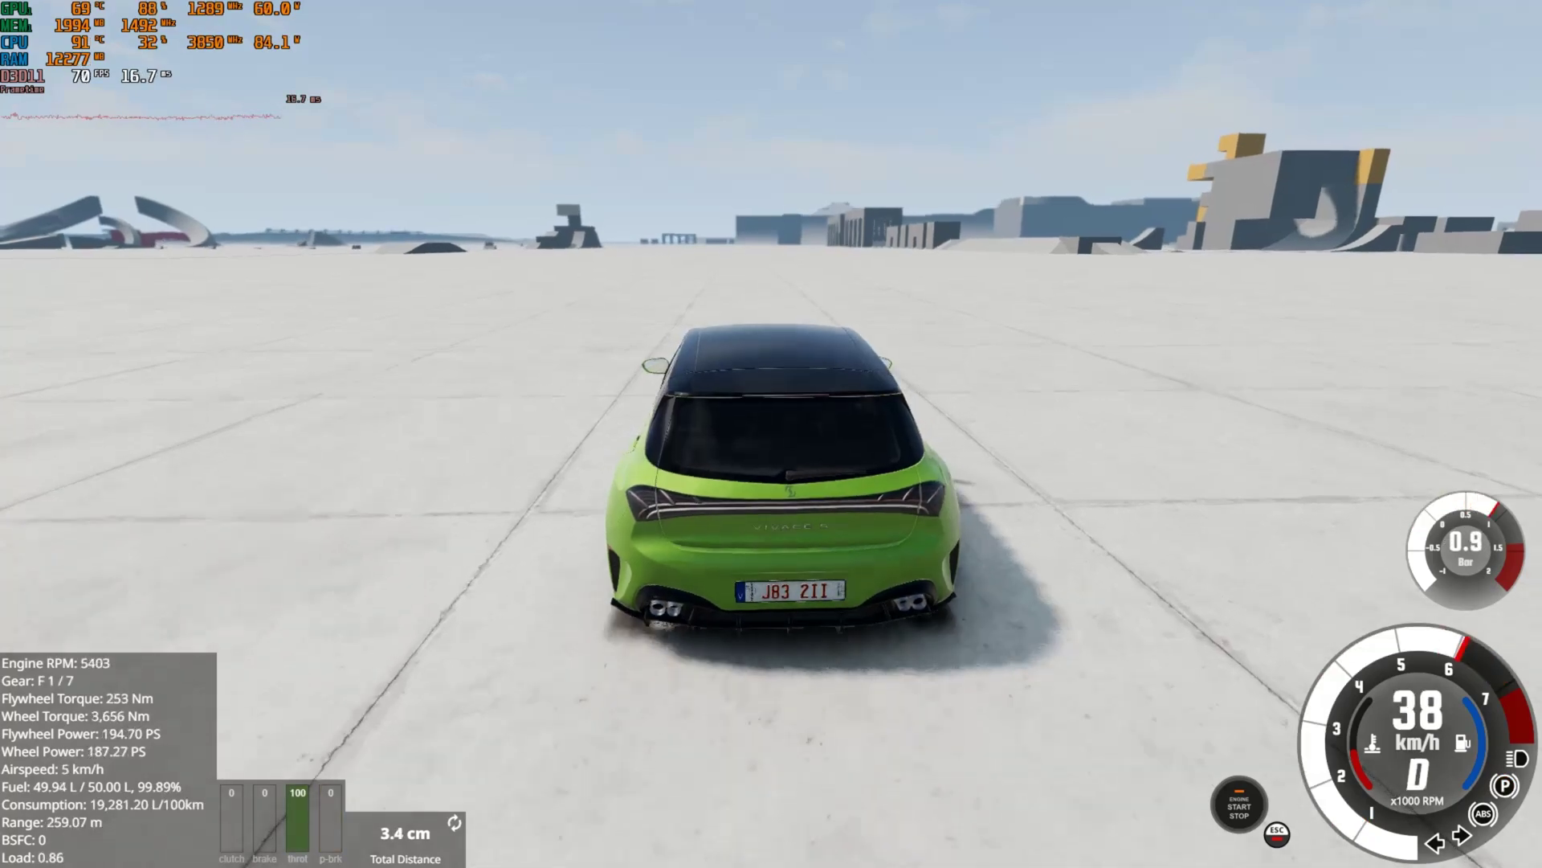
pyautogui.press('Up')
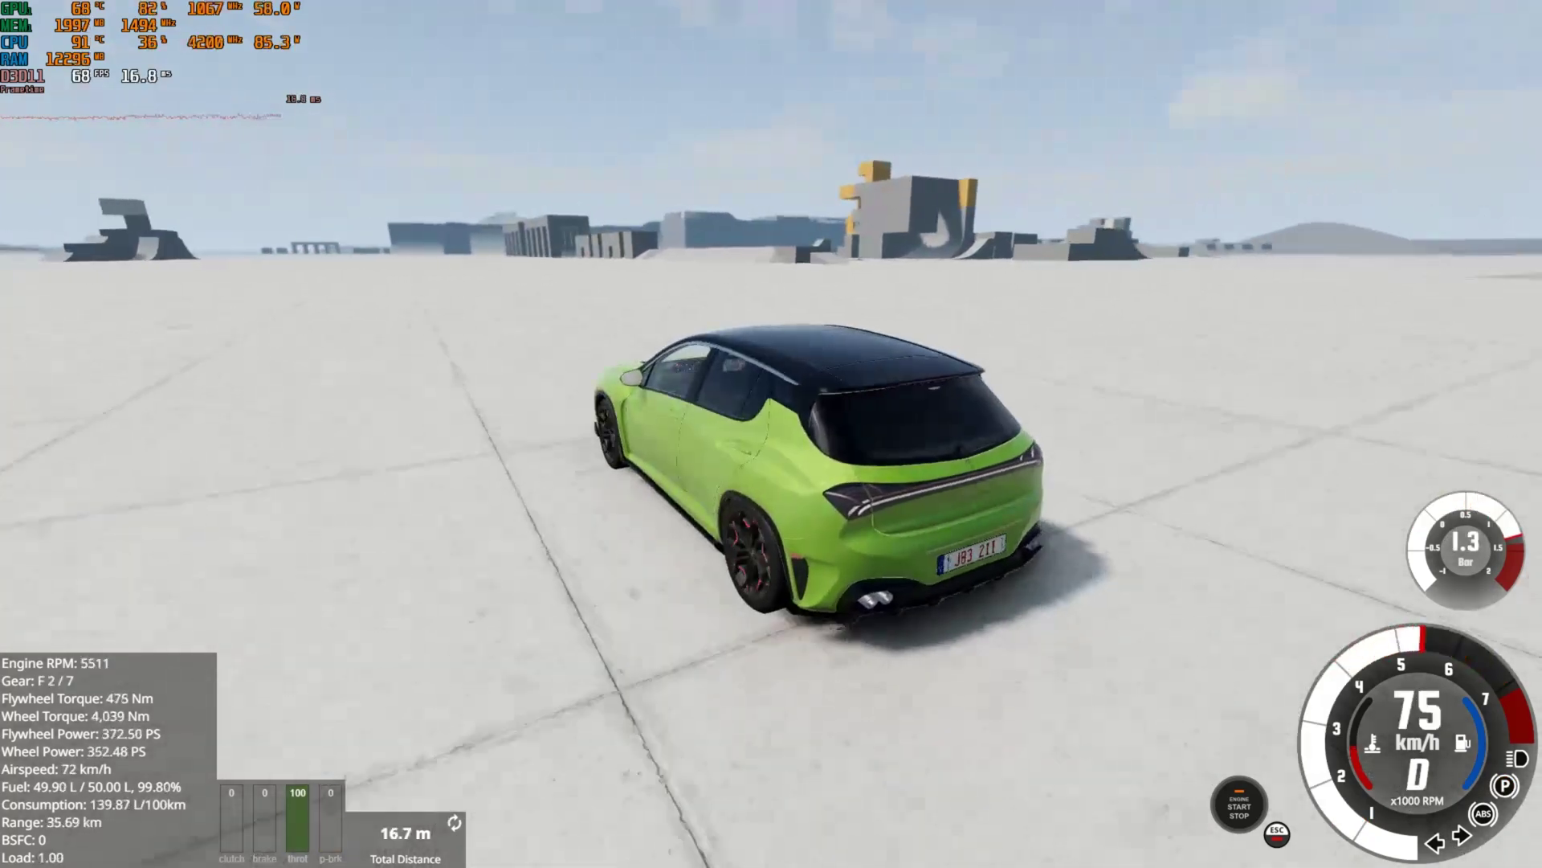
pyautogui.press('Up')
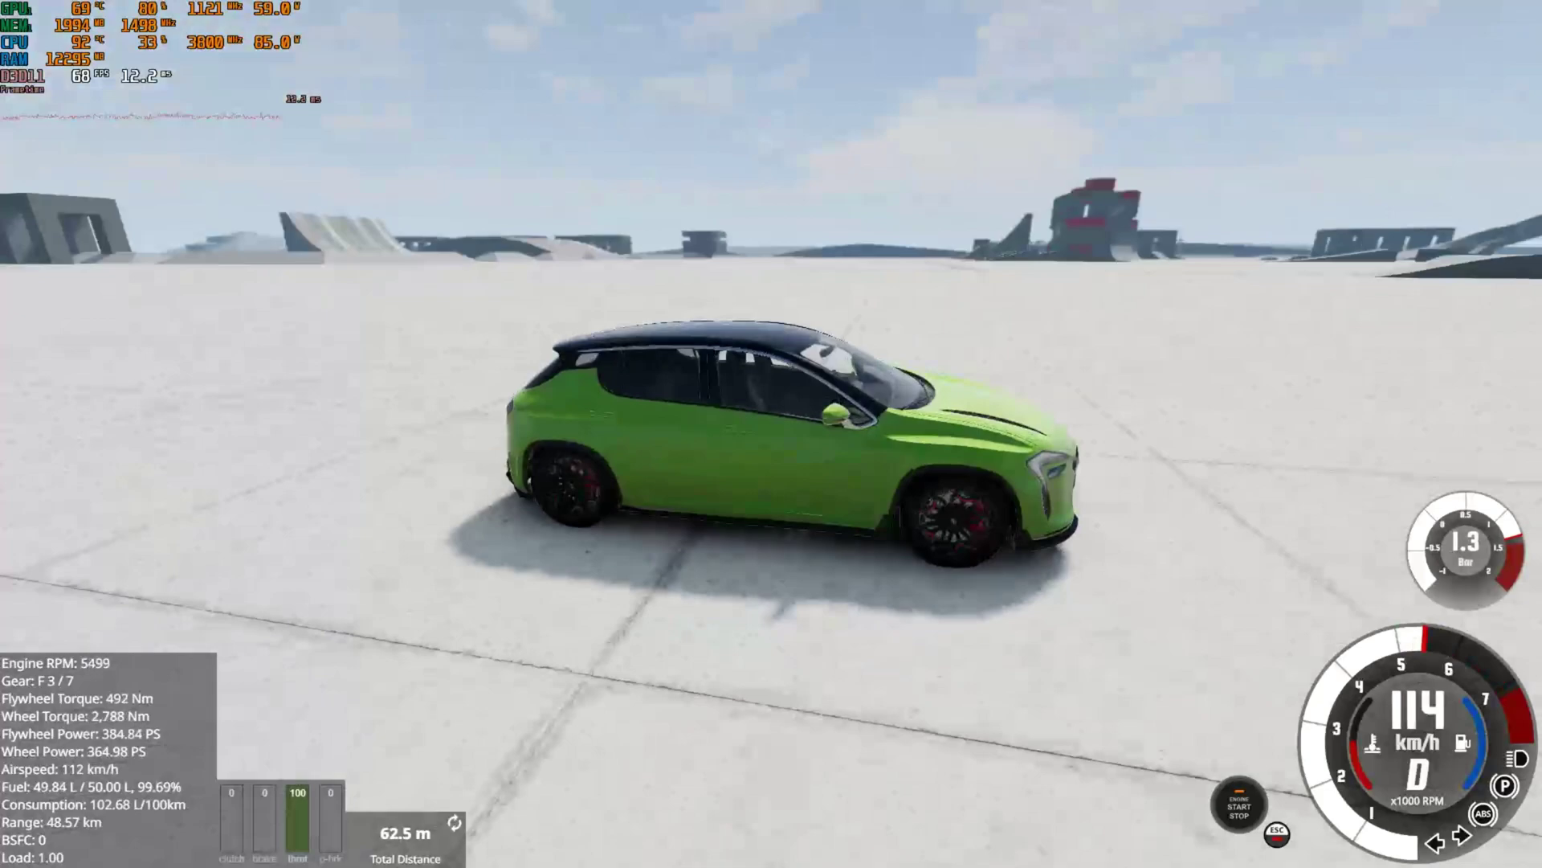
# - Push the hatchback on toward 200 km/h, then brake to slow it down
pyautogui.press('Up')
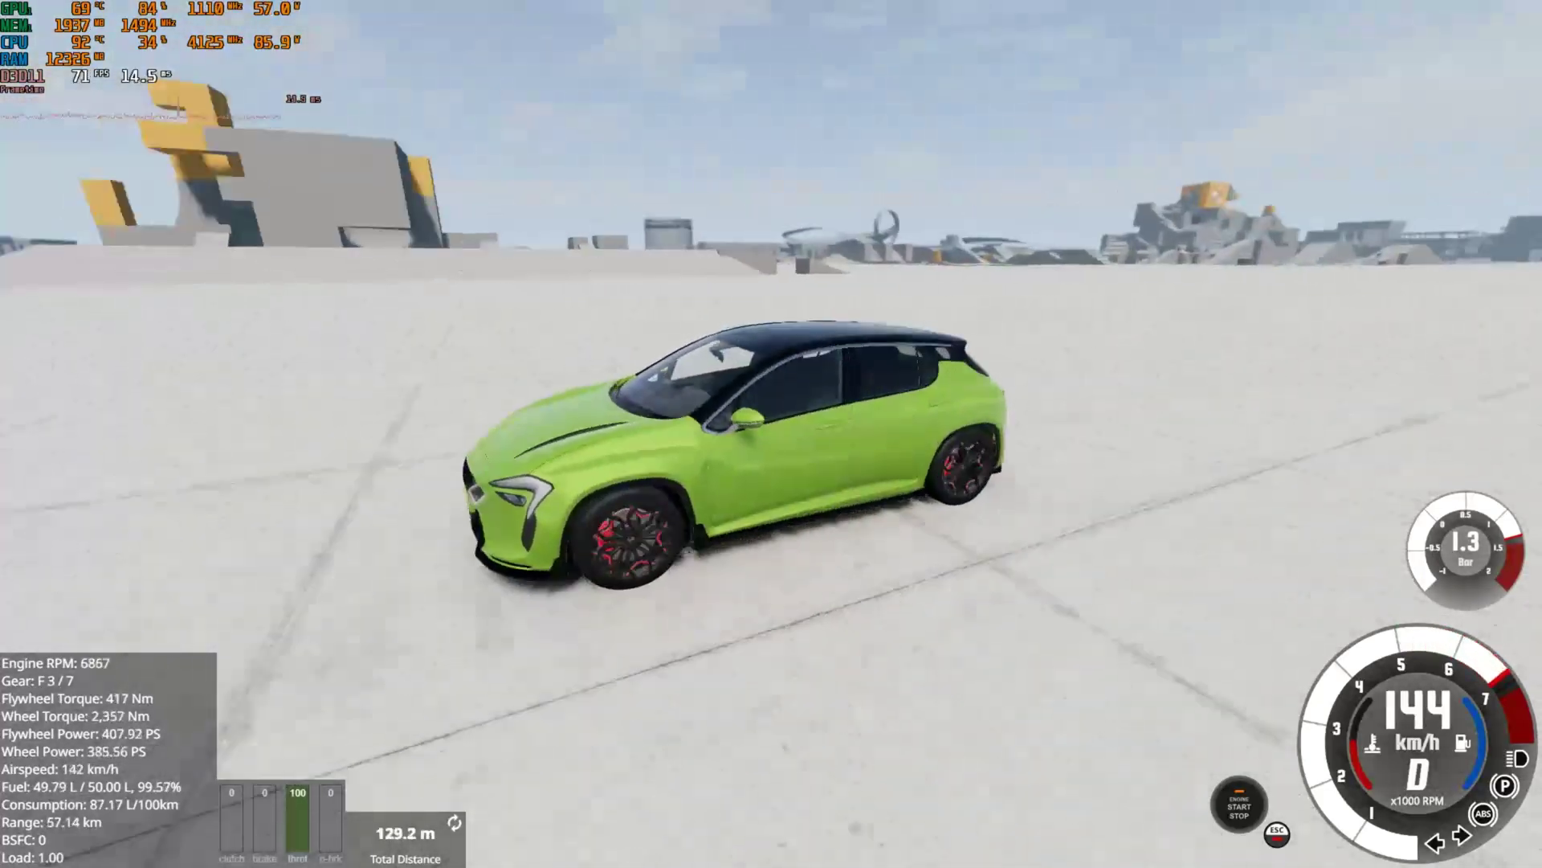
pyautogui.press('Up')
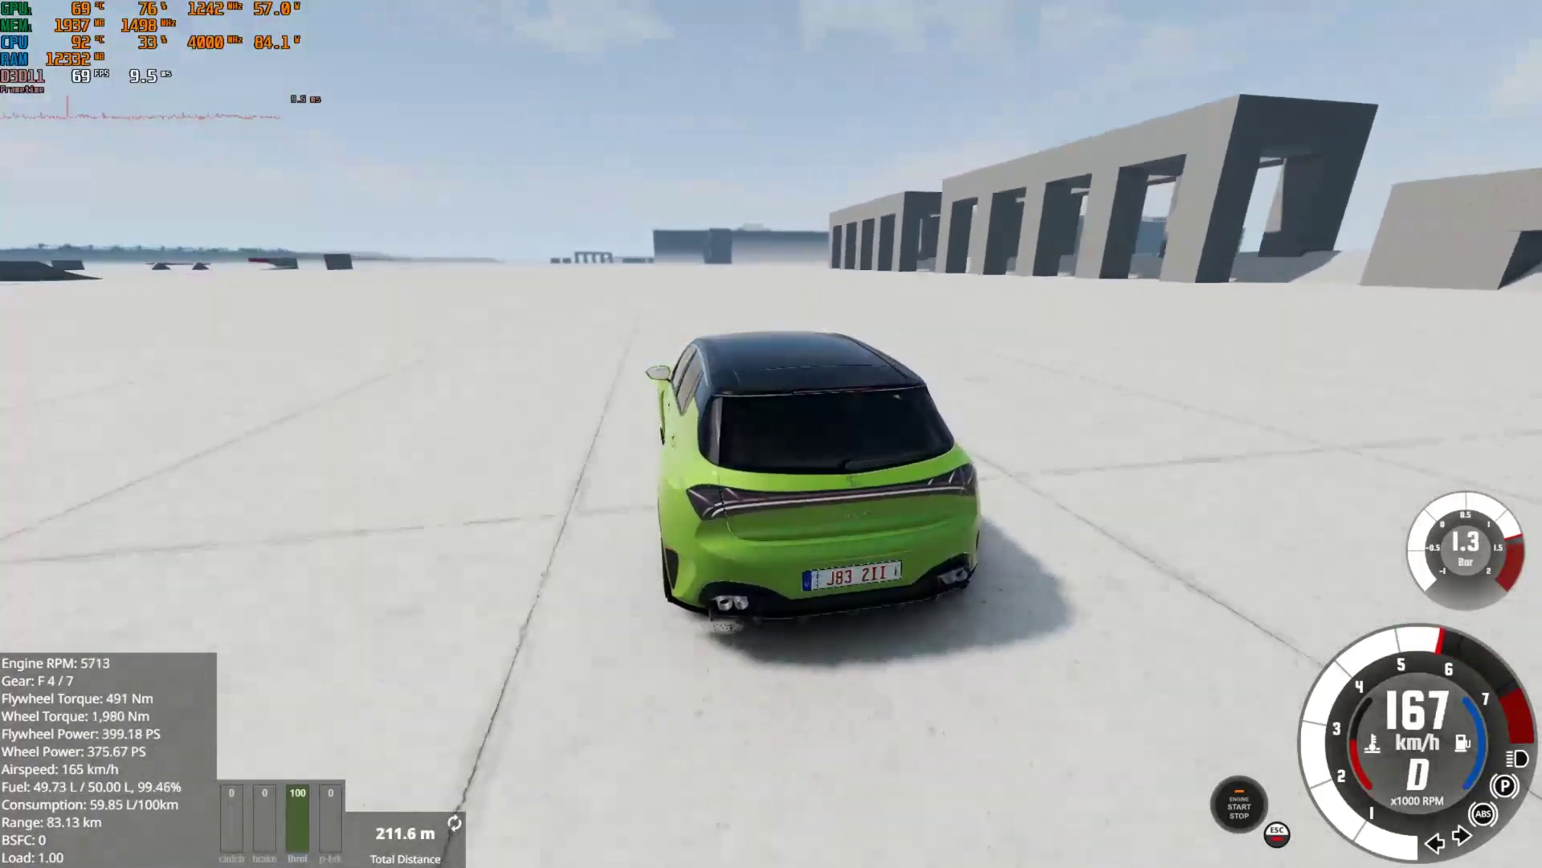
pyautogui.press('Up')
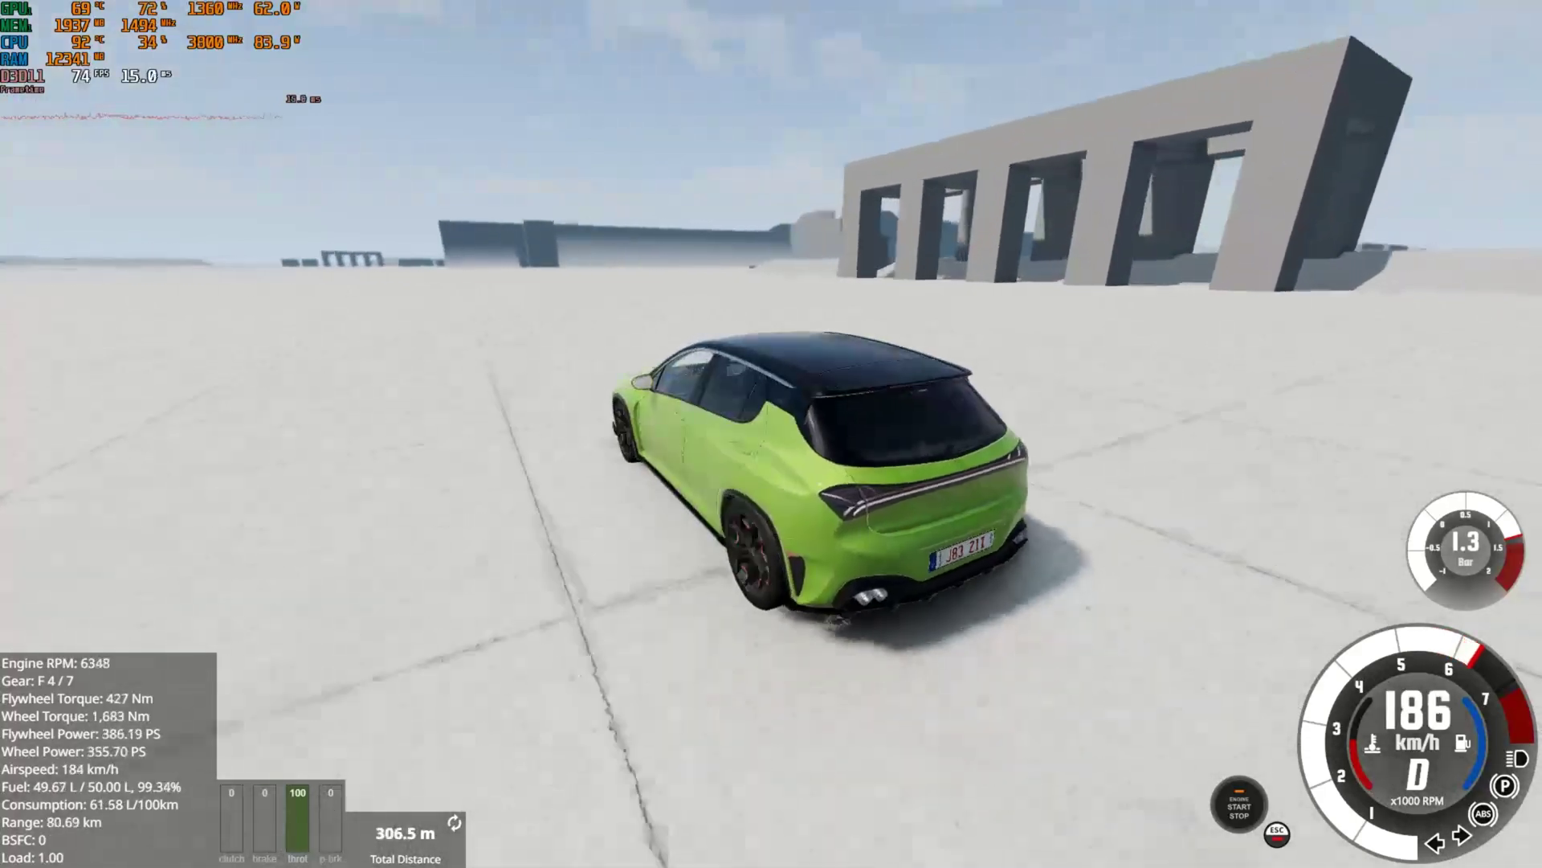
pyautogui.press('Up')
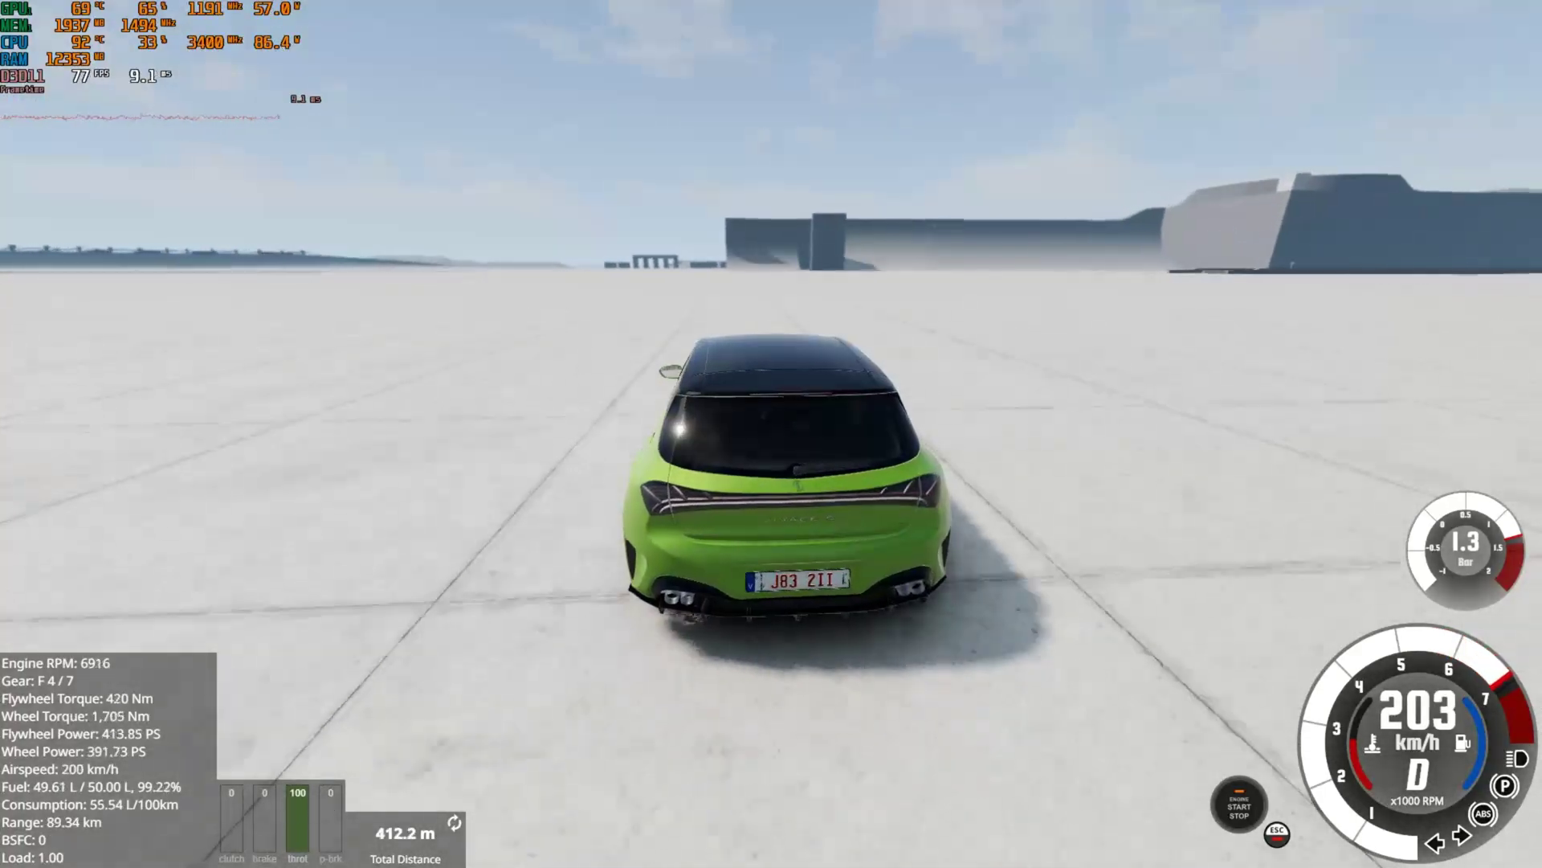
pyautogui.press('Down')
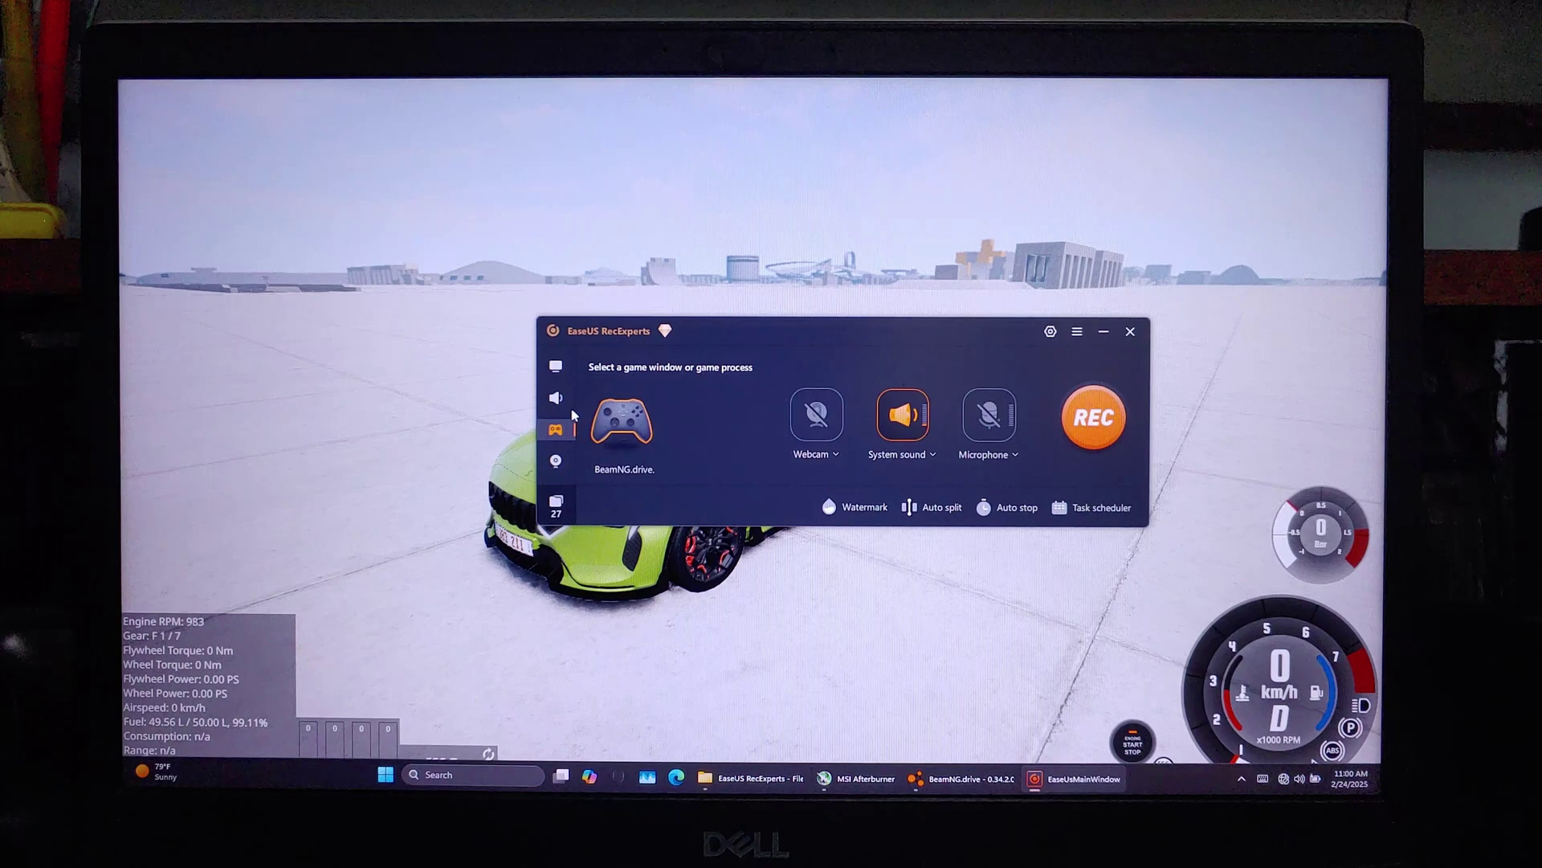
# - Keep 120 fps MP4 output, record the game again, and play back 20250224_110056.mp4
pyautogui.click(1050, 332)
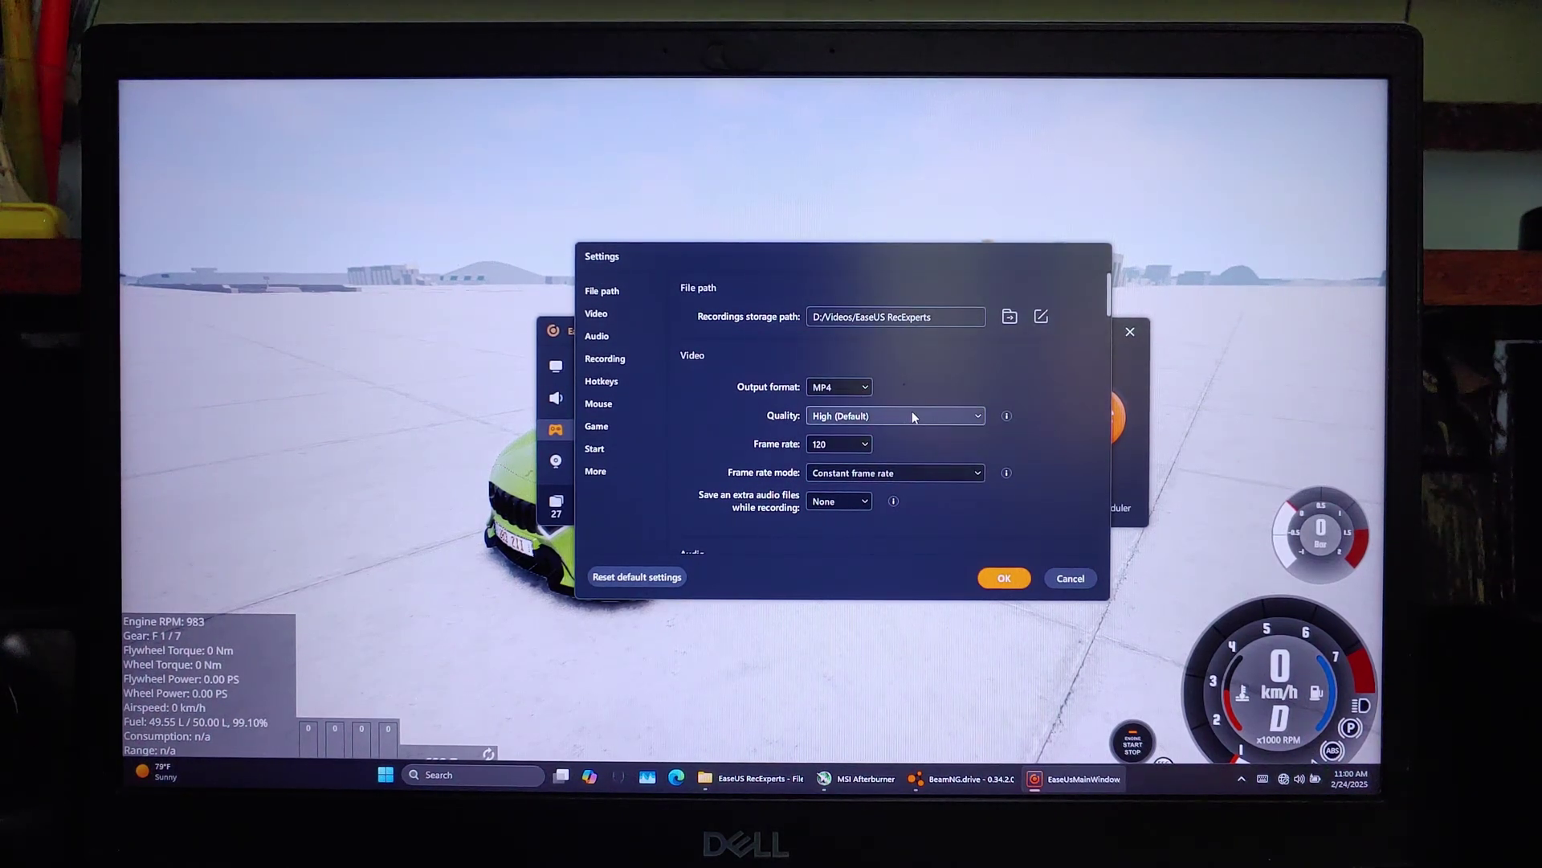
pyautogui.click(1009, 580)
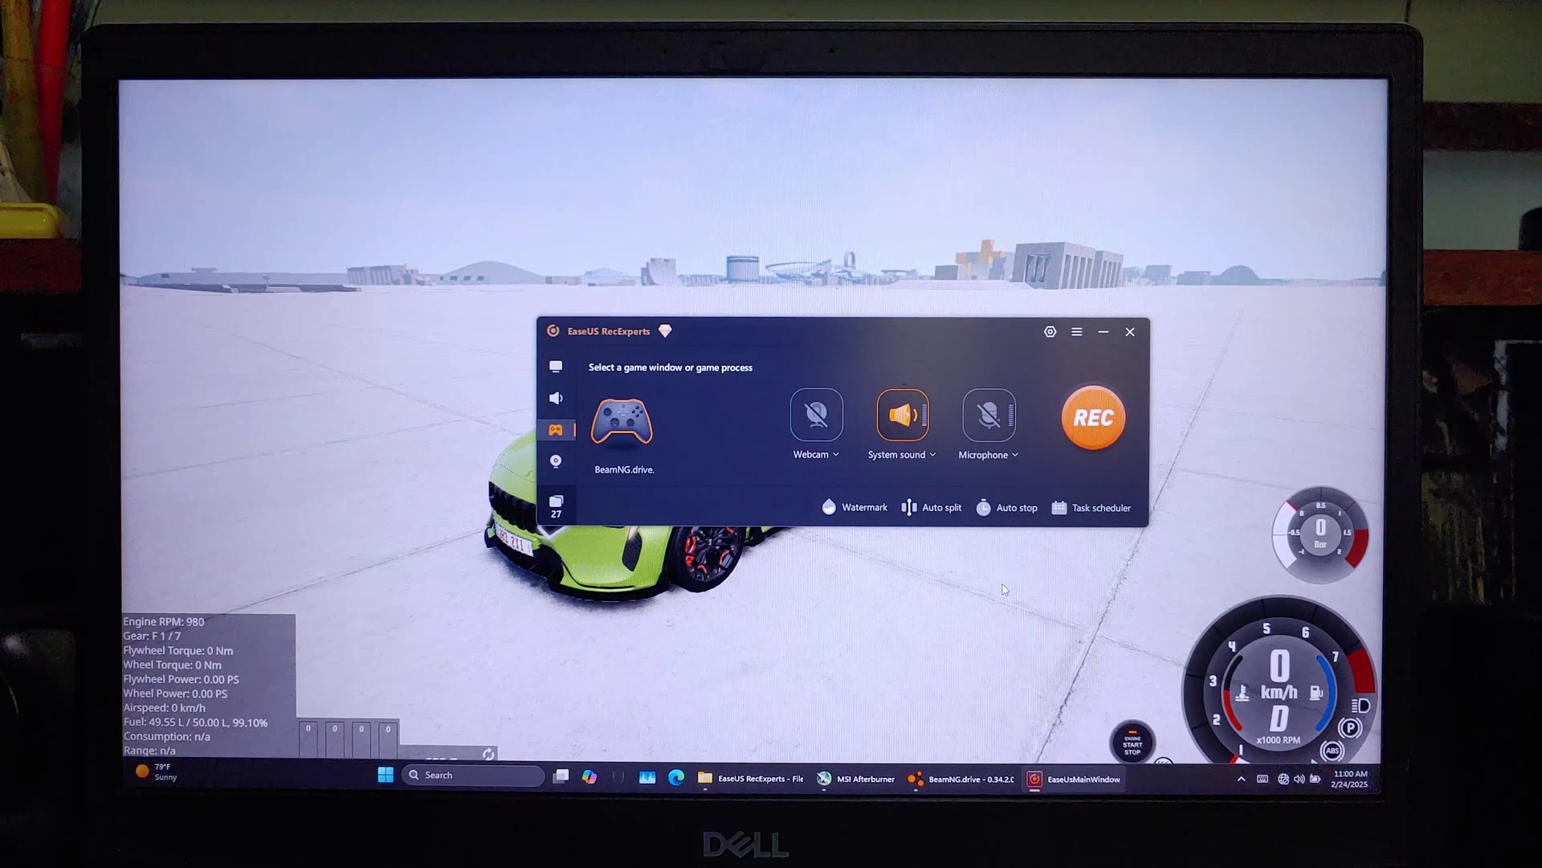
pyautogui.click(1087, 420)
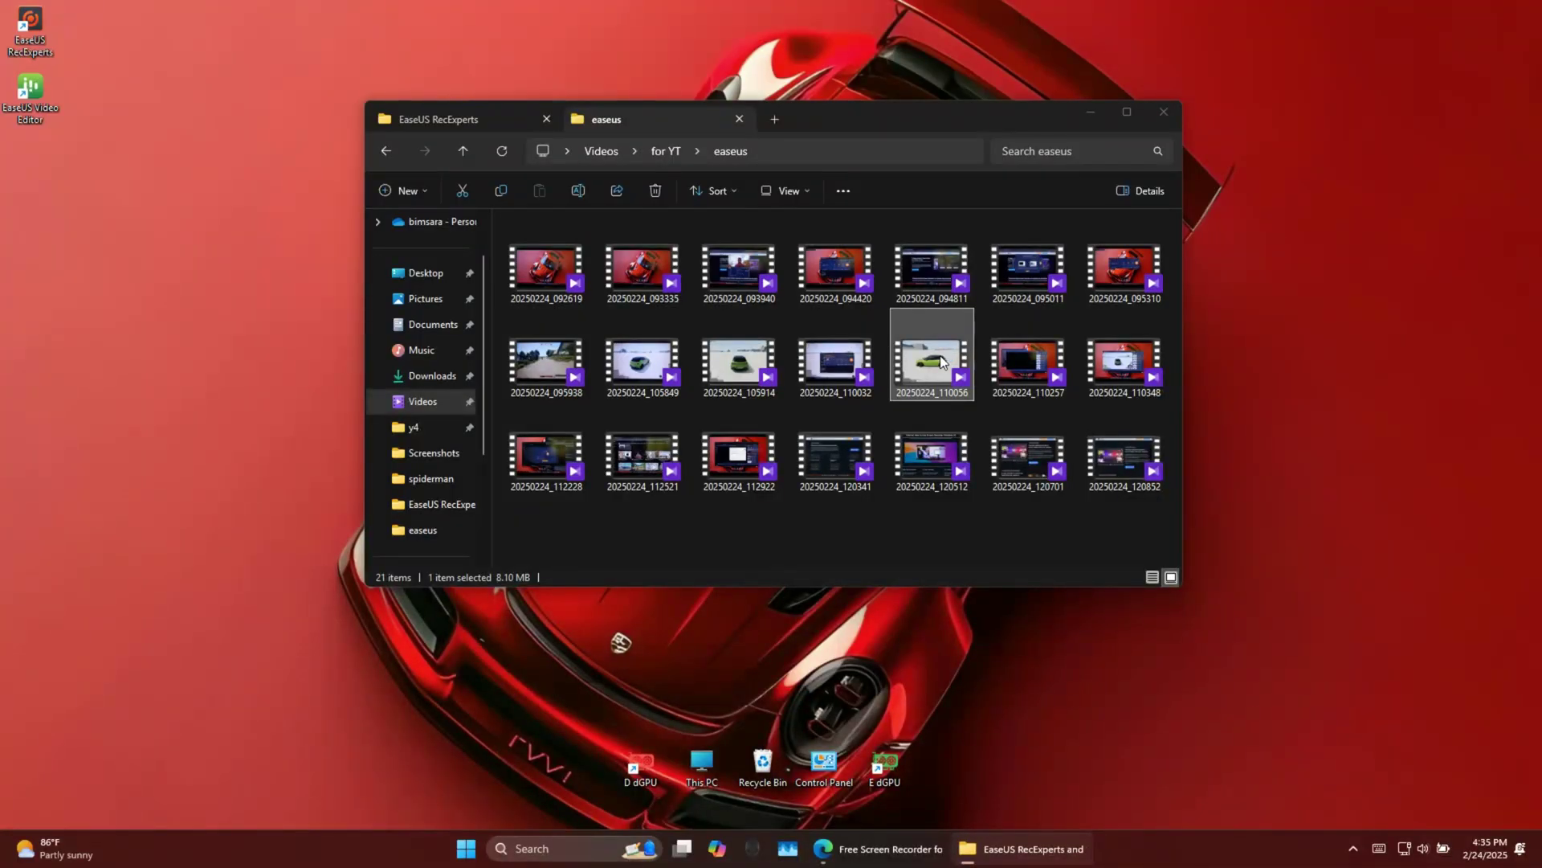
pyautogui.doubleClick(942, 362)
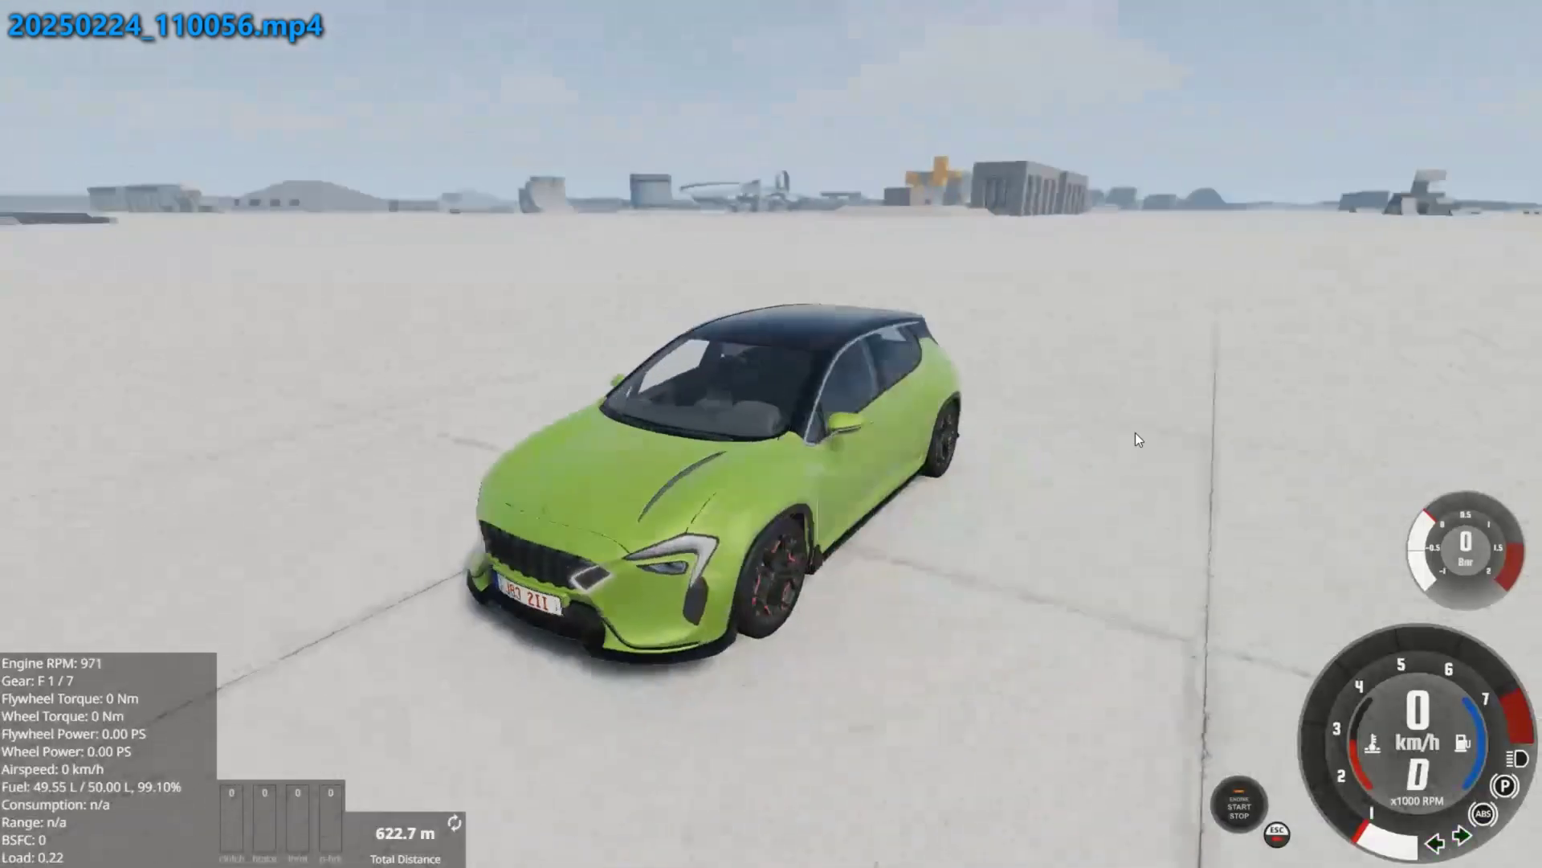
# - Check KMPlayer's stats show 1920×1080 H.264 at 120 fps, then hide them and close the player
pyautogui.press('Tab')
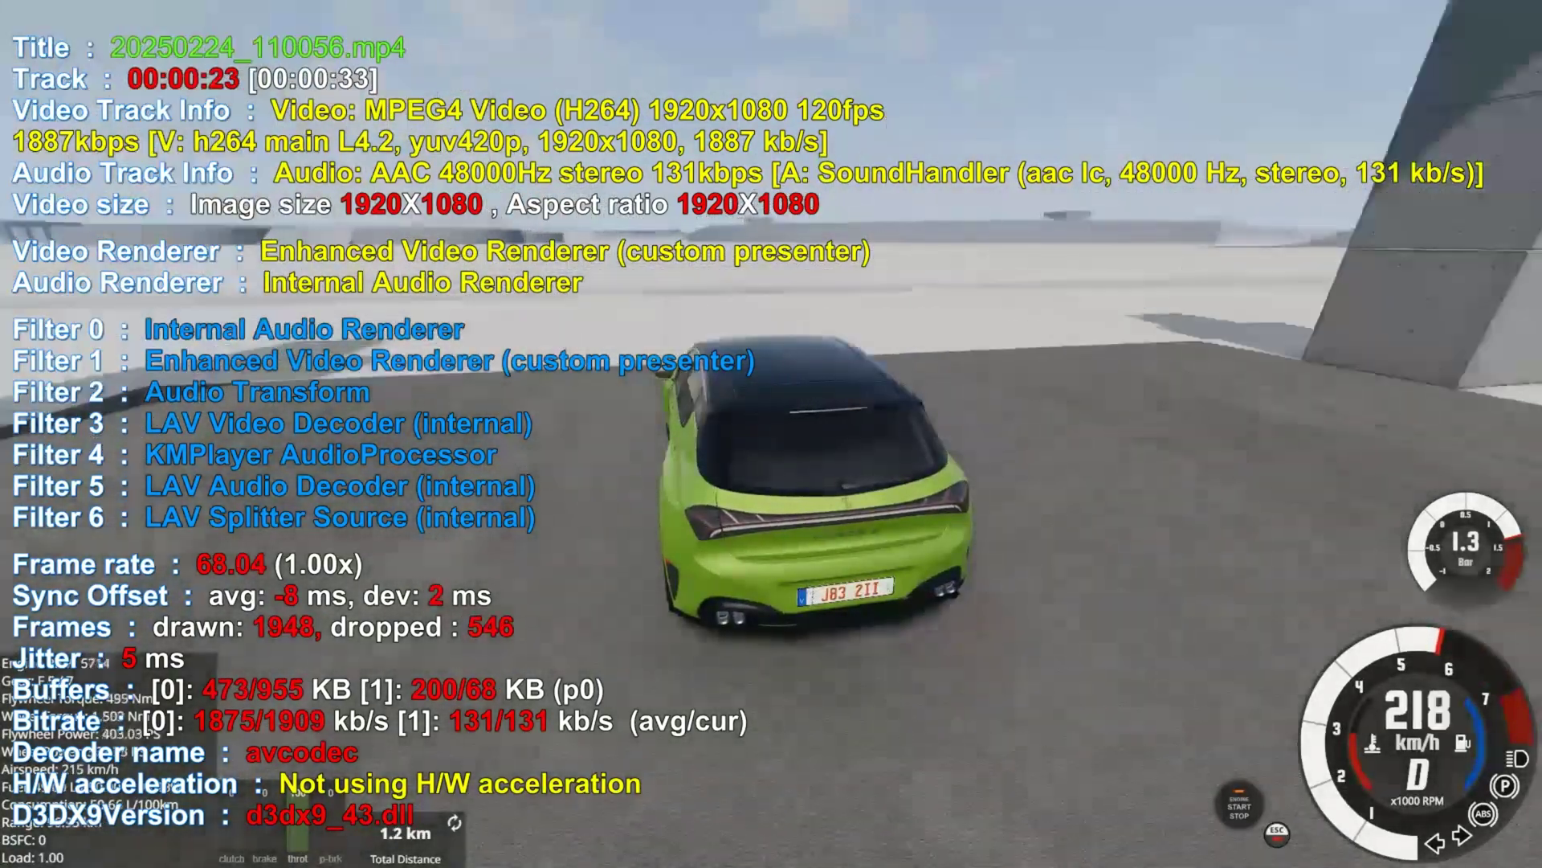
pyautogui.press('Tab')
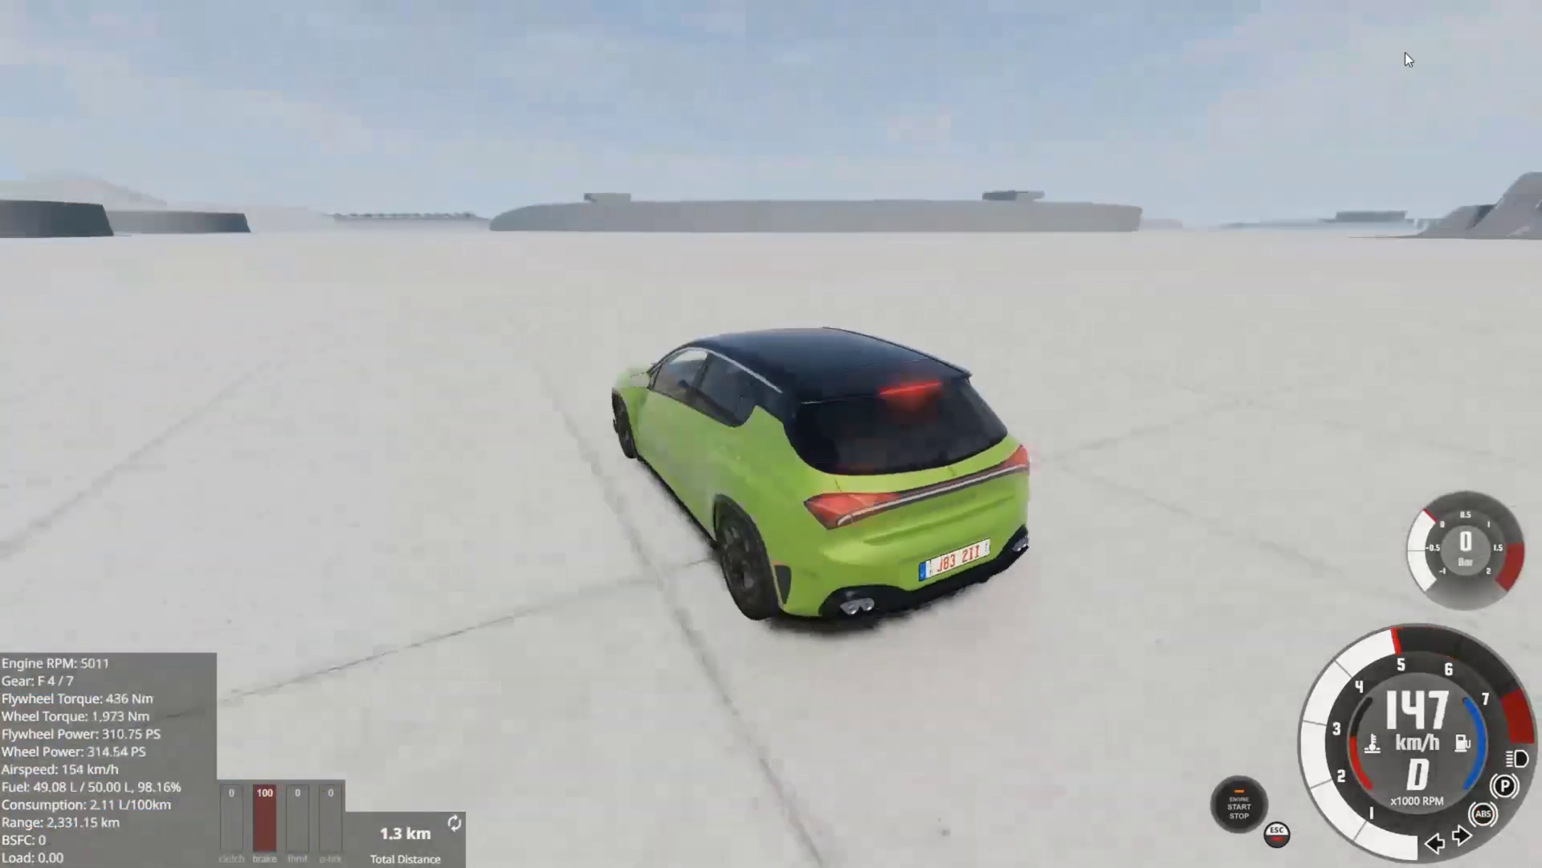
pyautogui.click(1534, 13)
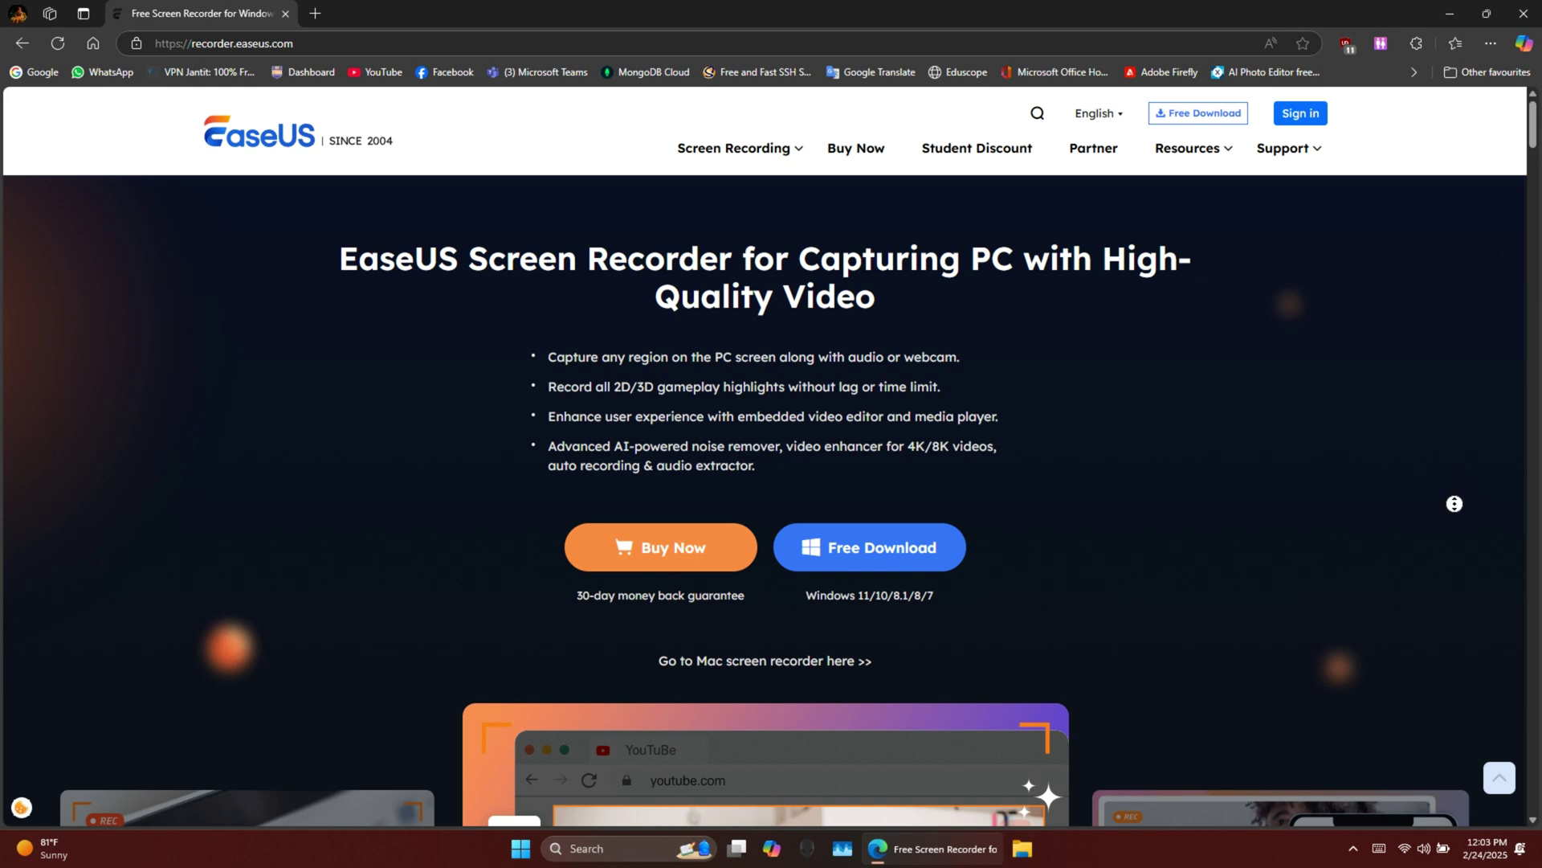
pyautogui.scroll(-3, 1454, 504)
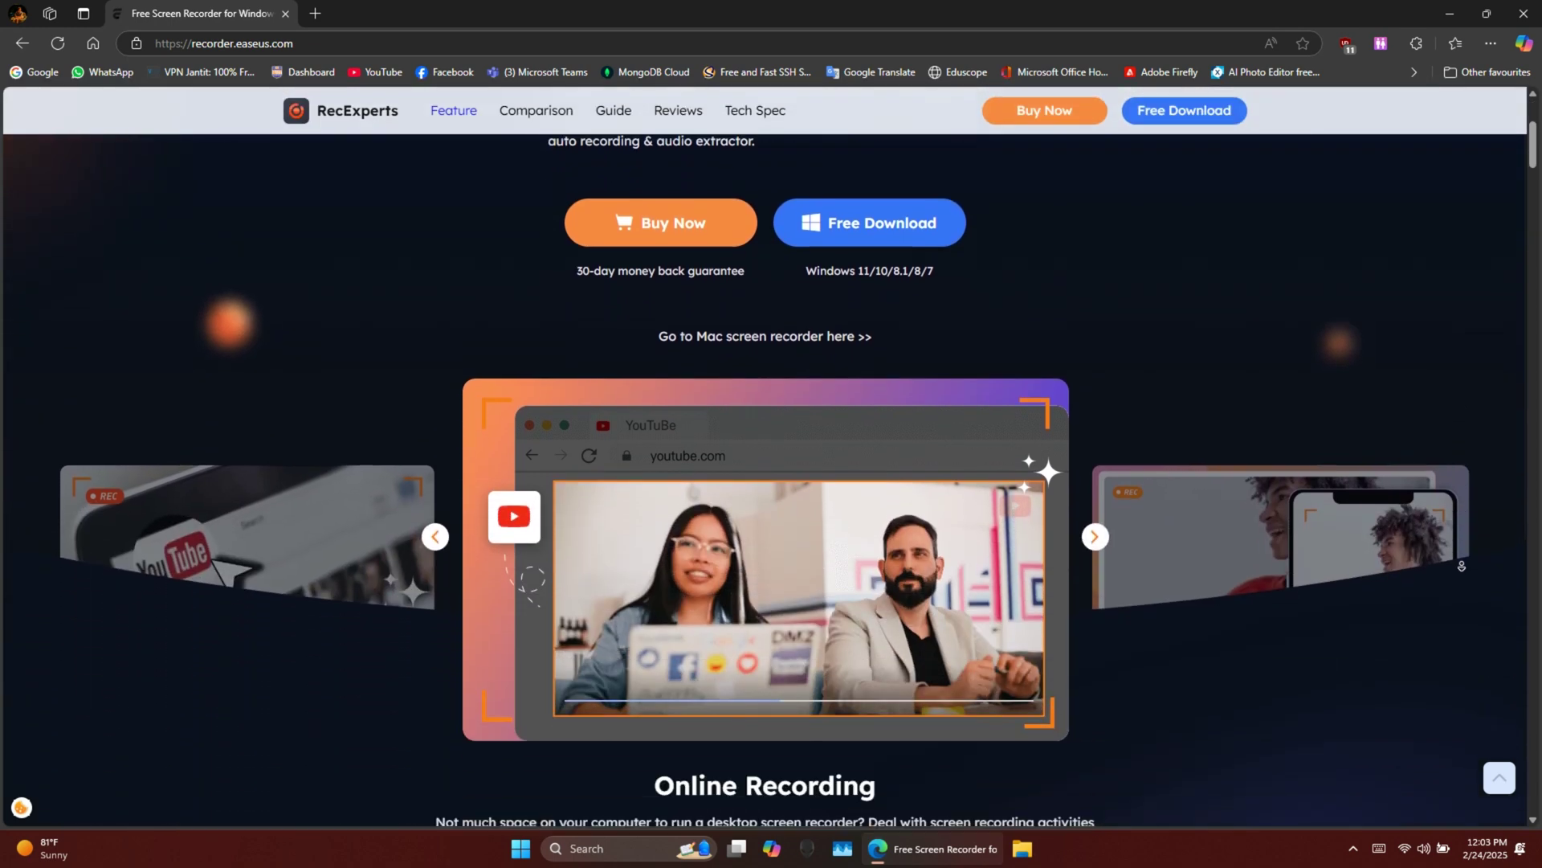
pyautogui.scroll(-4, 1461, 567)
pyautogui.scroll(-4, 1462, 567)
pyautogui.scroll(-3, 1462, 567)
pyautogui.scroll(-2, 1462, 567)
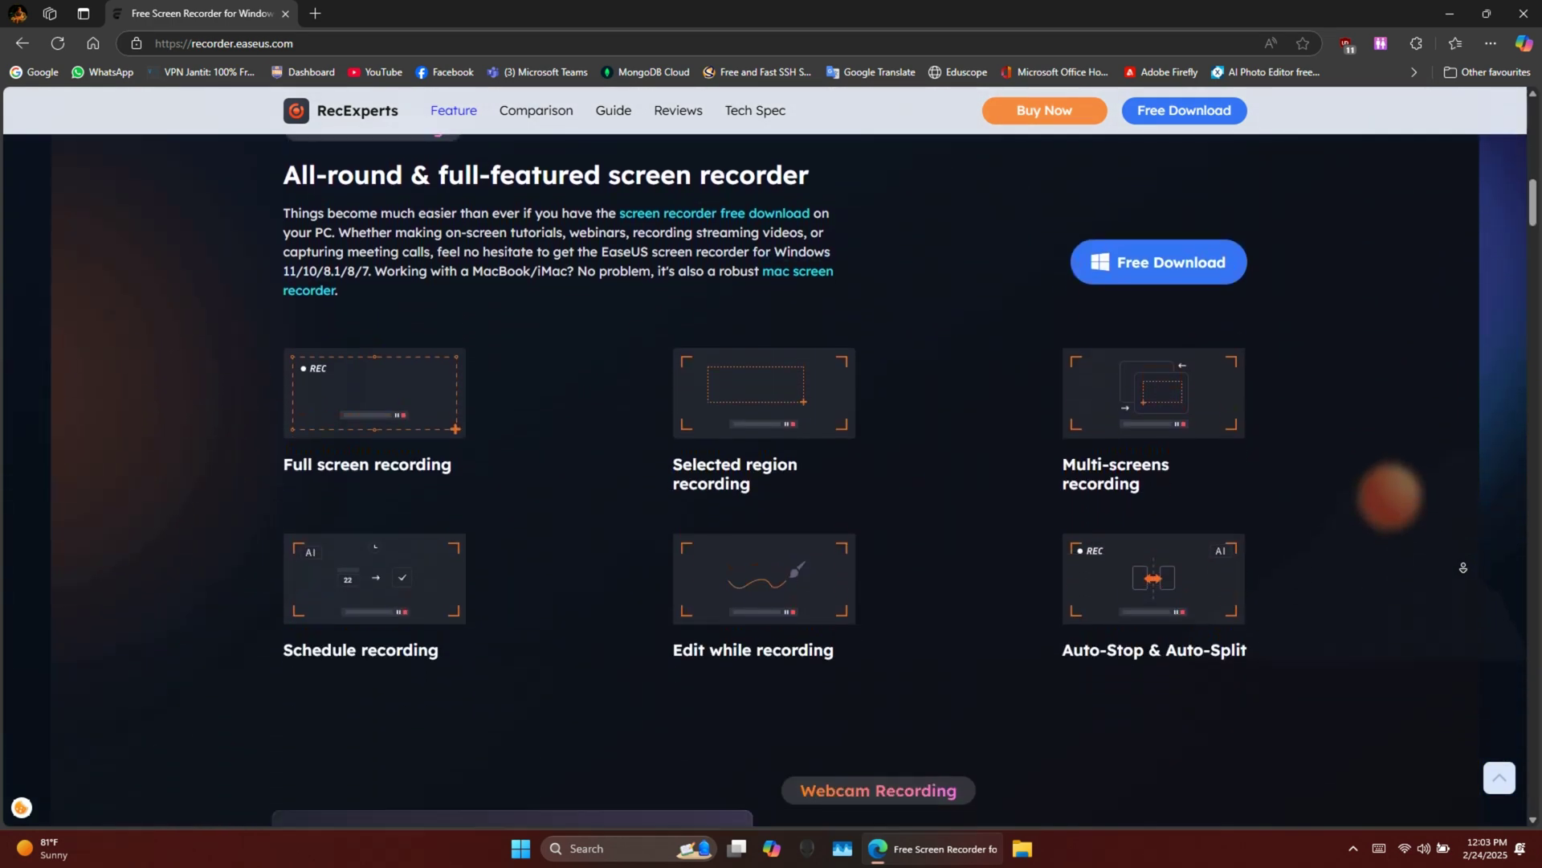
pyautogui.scroll(-4, 1463, 566)
pyautogui.scroll(-3, 1463, 566)
pyautogui.scroll(-4, 1462, 566)
pyautogui.scroll(-3, 1463, 567)
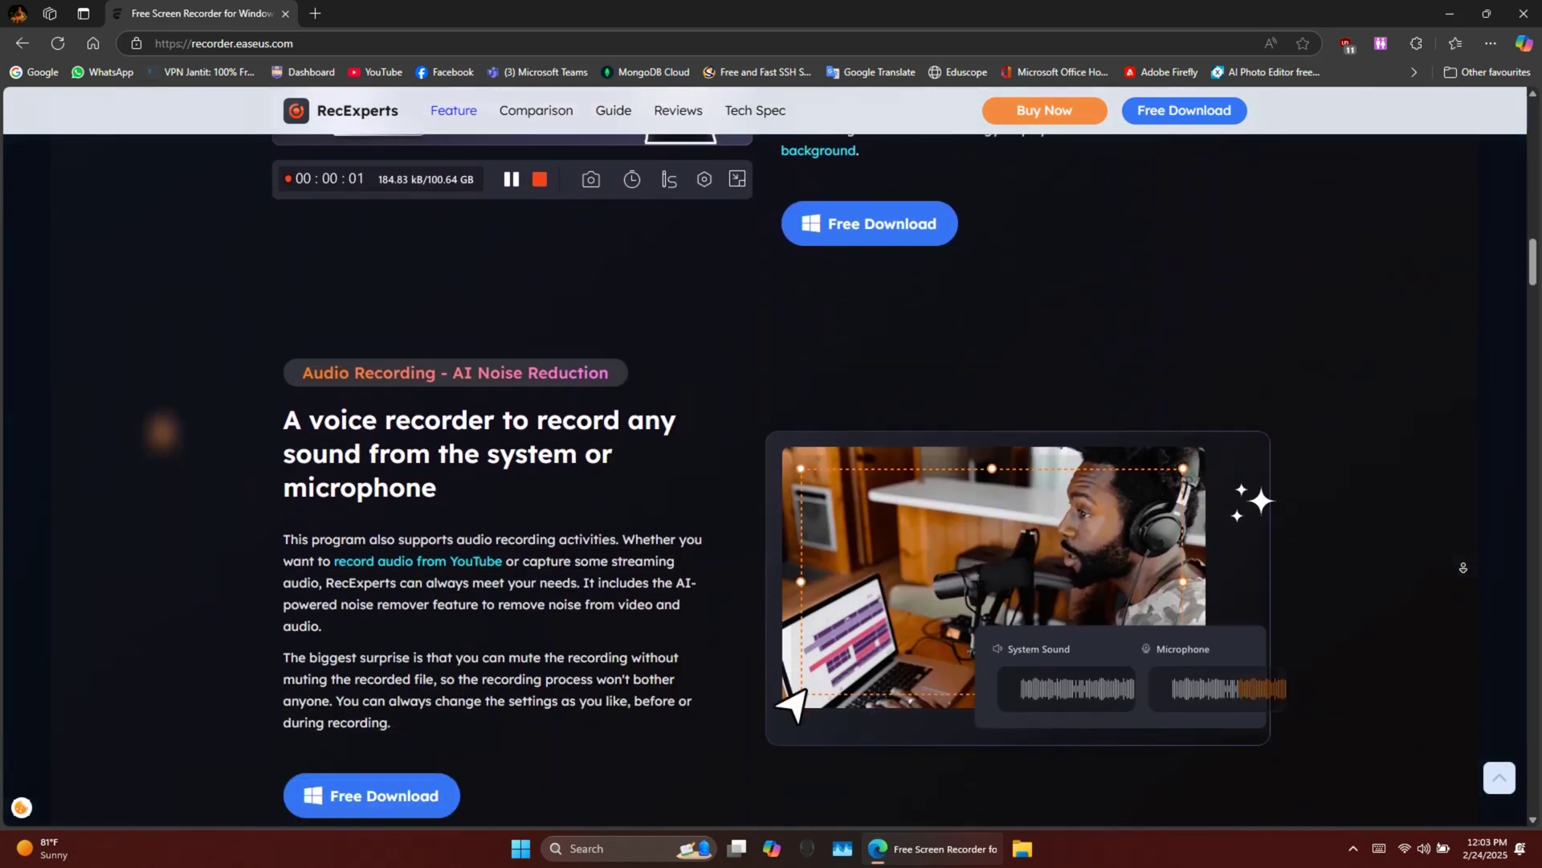
pyautogui.scroll(-4, 1463, 567)
pyautogui.scroll(-4, 1463, 567)
pyautogui.scroll(-3, 1464, 567)
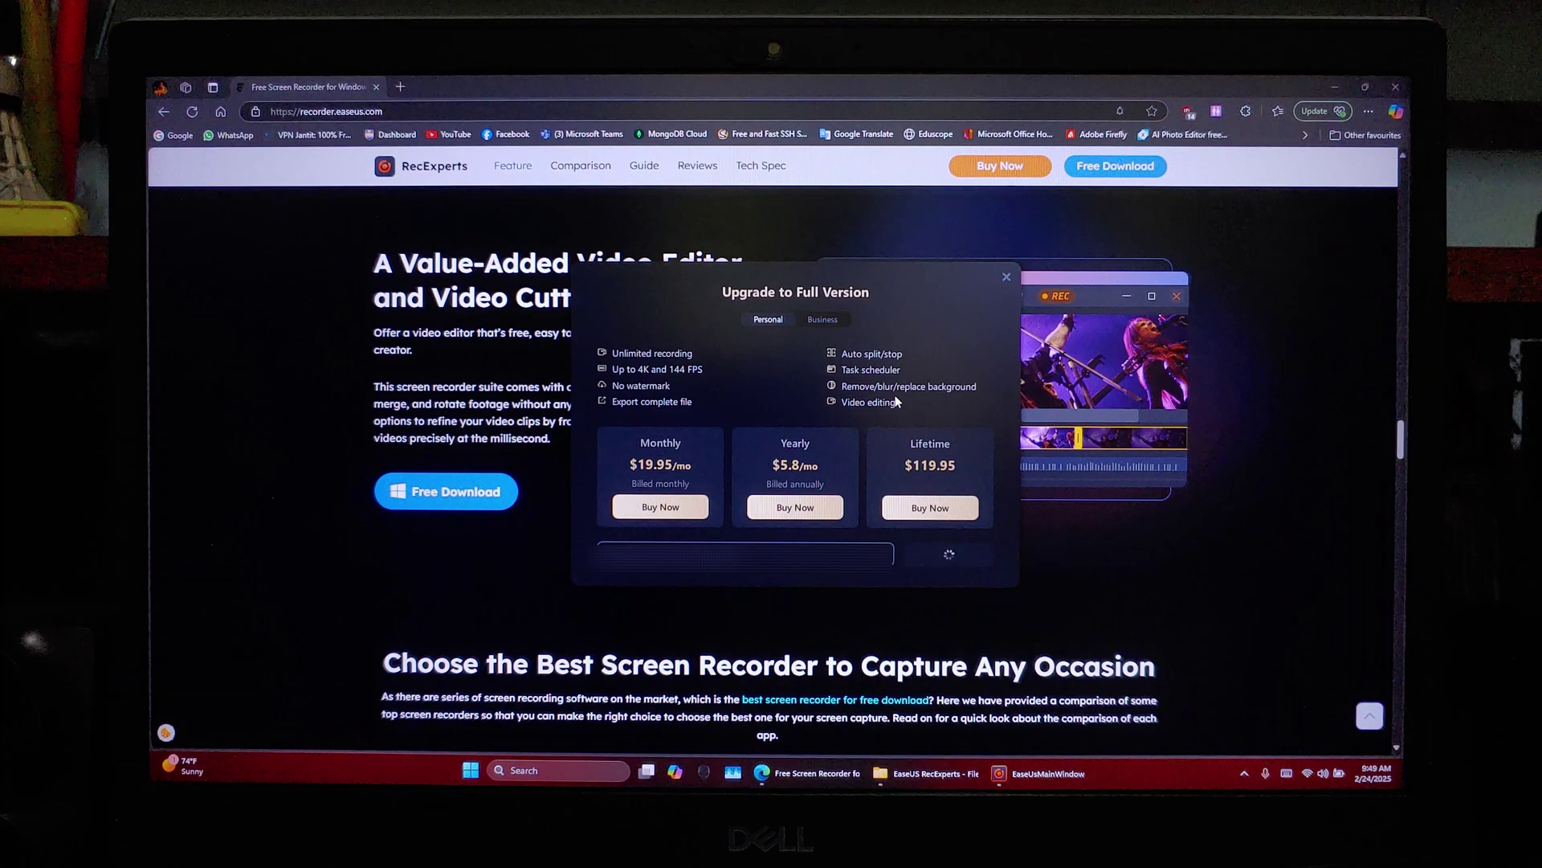